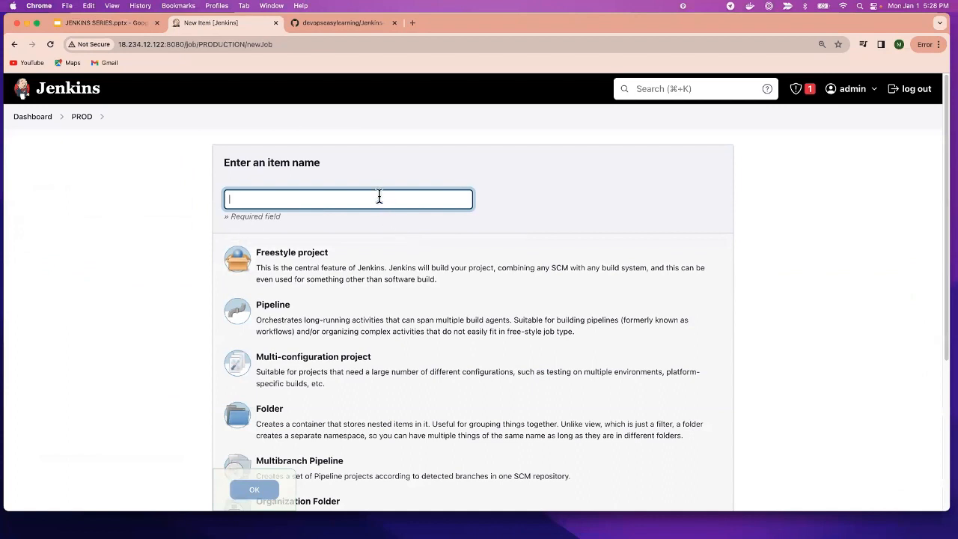
Create a Multibranch Pipeline item named multibranch in the PROD folder
type("multibranch")
scroll(442, 252, "down", 5)
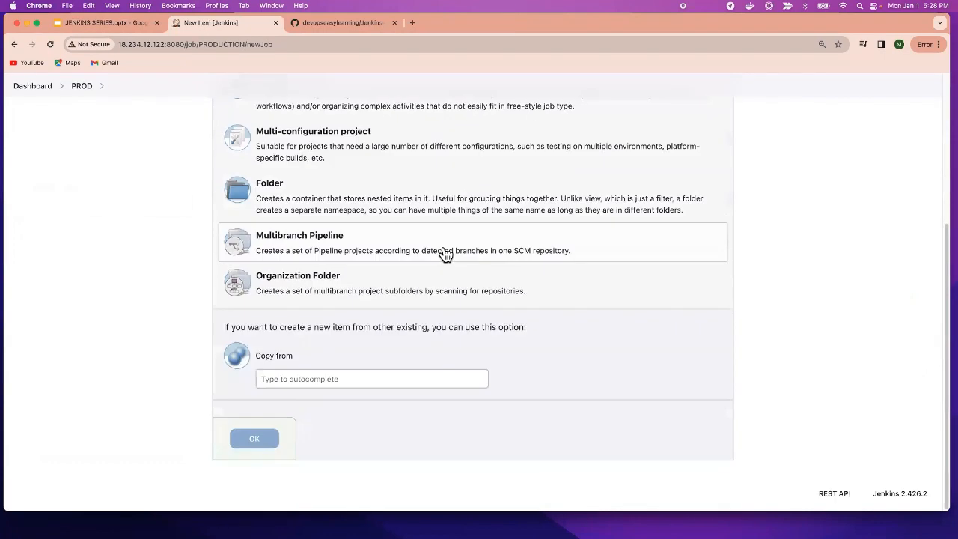
left_click(311, 249)
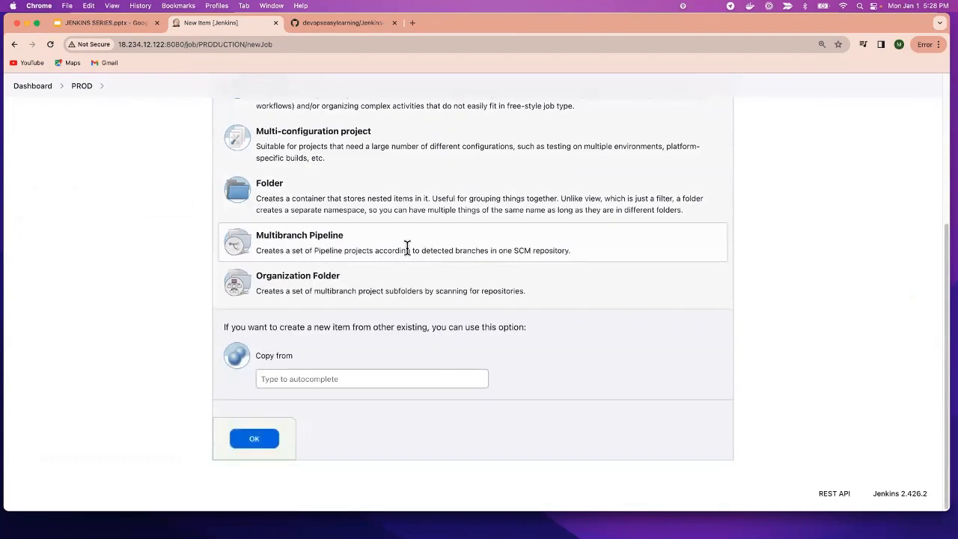
left_click(253, 441)
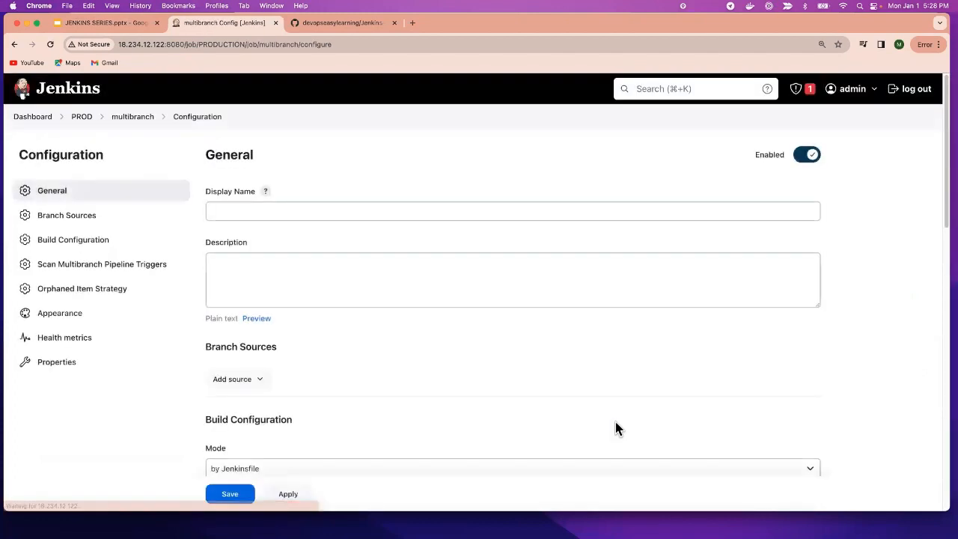
Set the pipeline's display name to canary and leave the description empty
left_click(298, 209)
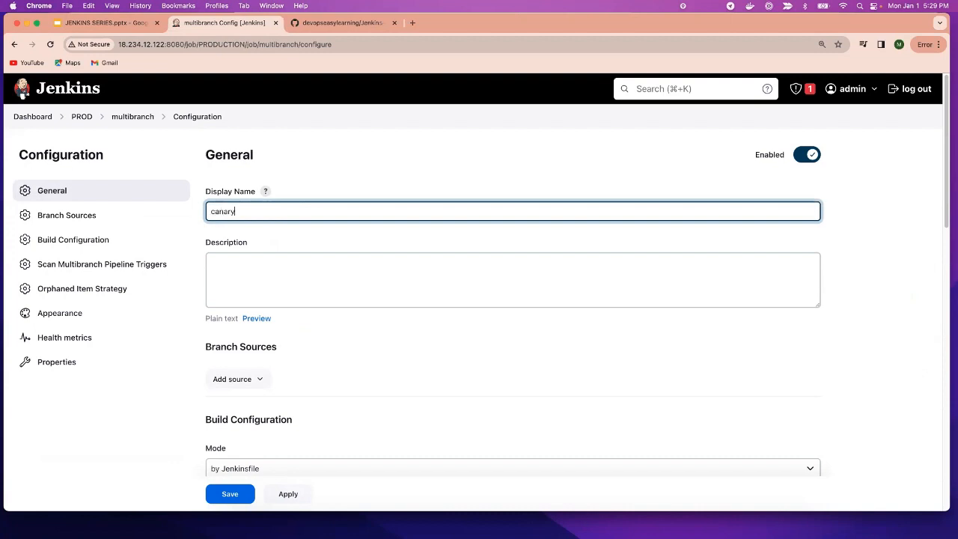
left_click(310, 277)
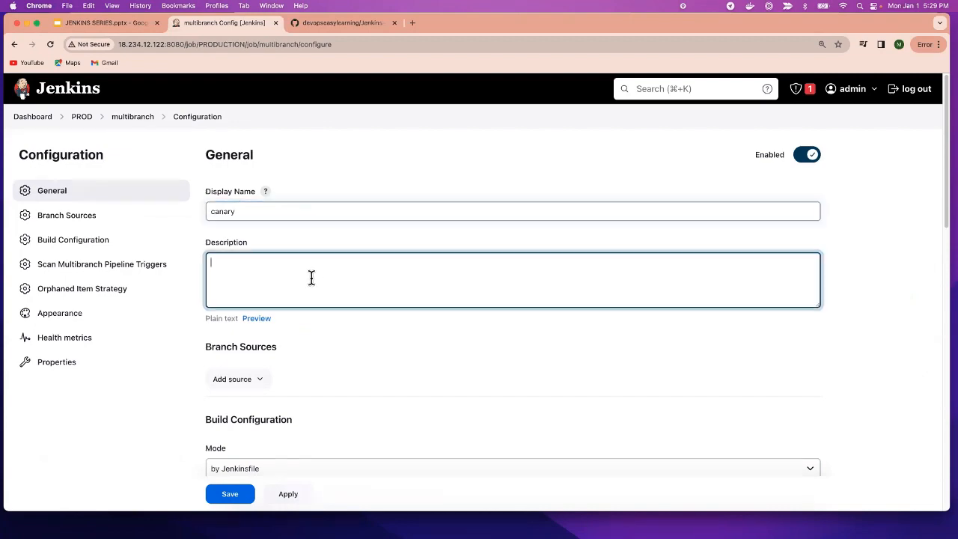
scroll(460, 344, "down", 10)
scroll(438, 330, "up", 7)
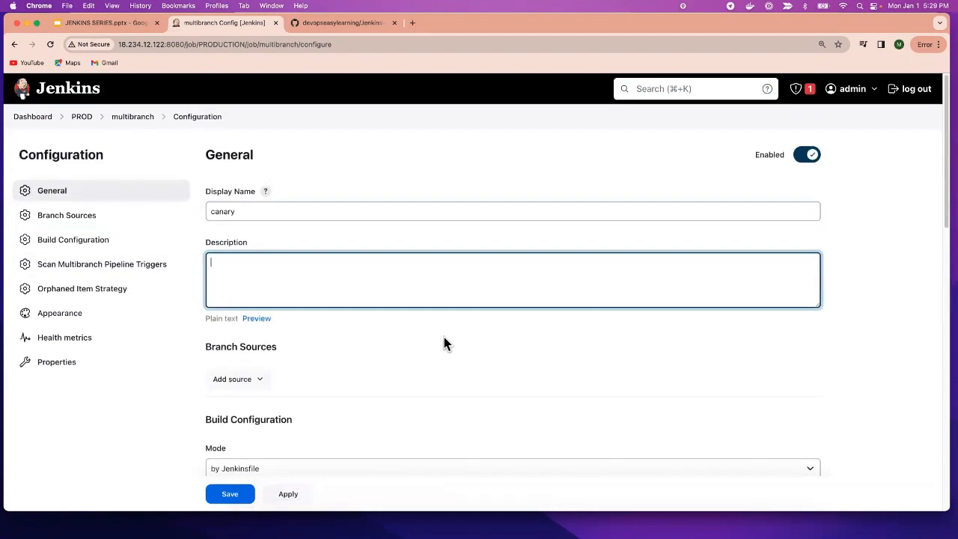
Add a Git branch source to the multibranch pipeline
scroll(443, 337, "down", 4)
scroll(306, 239, "up", 3)
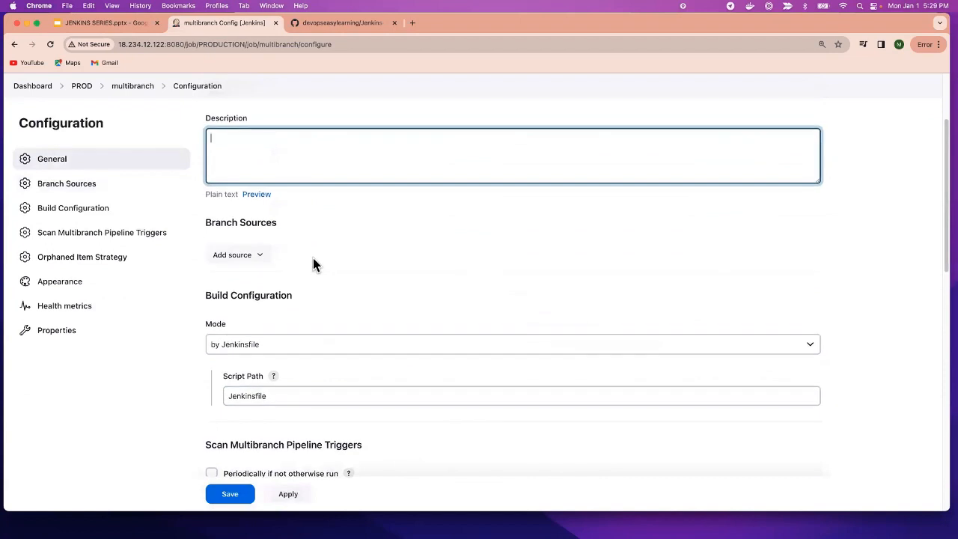
left_click(268, 258)
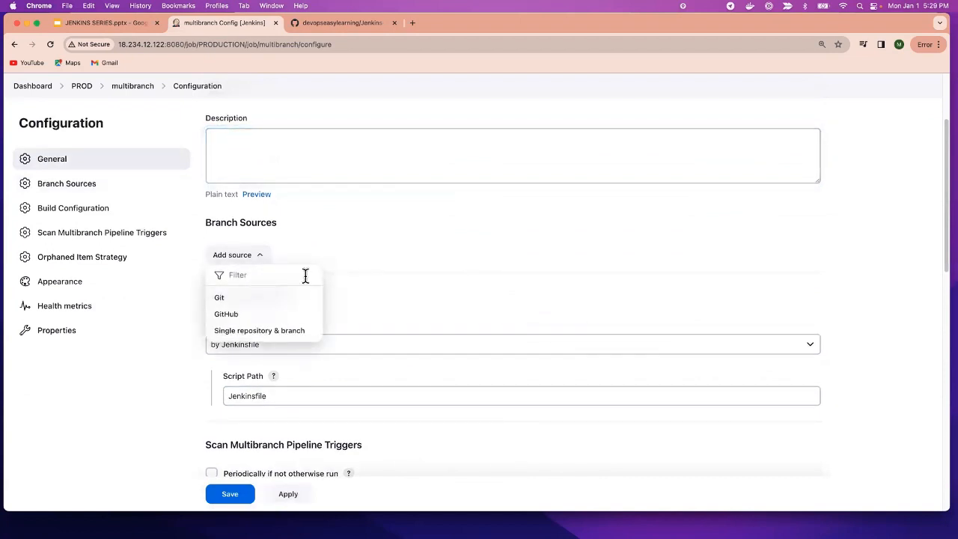
left_click(259, 302)
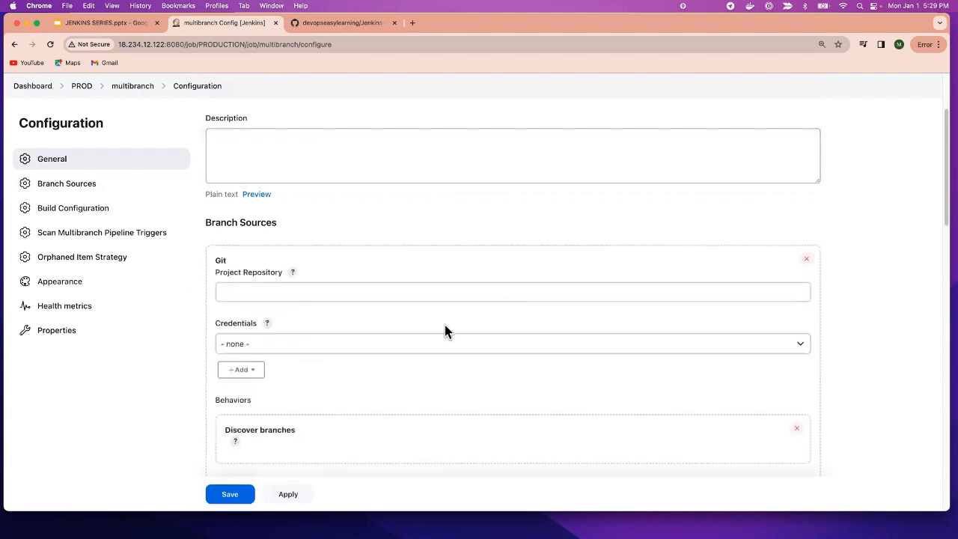
Show the help text for the Git source's Project Repository field
scroll(444, 332, "down", 3)
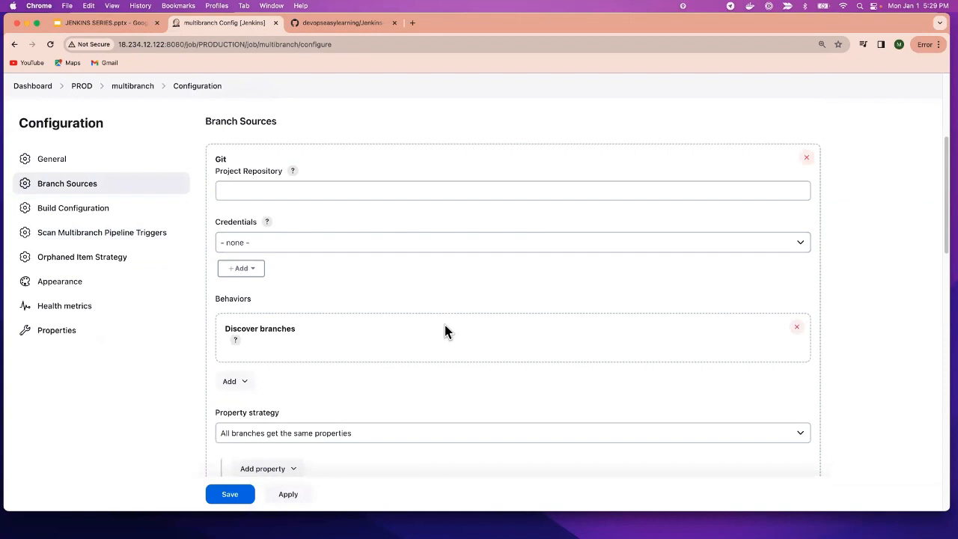
left_click(272, 190)
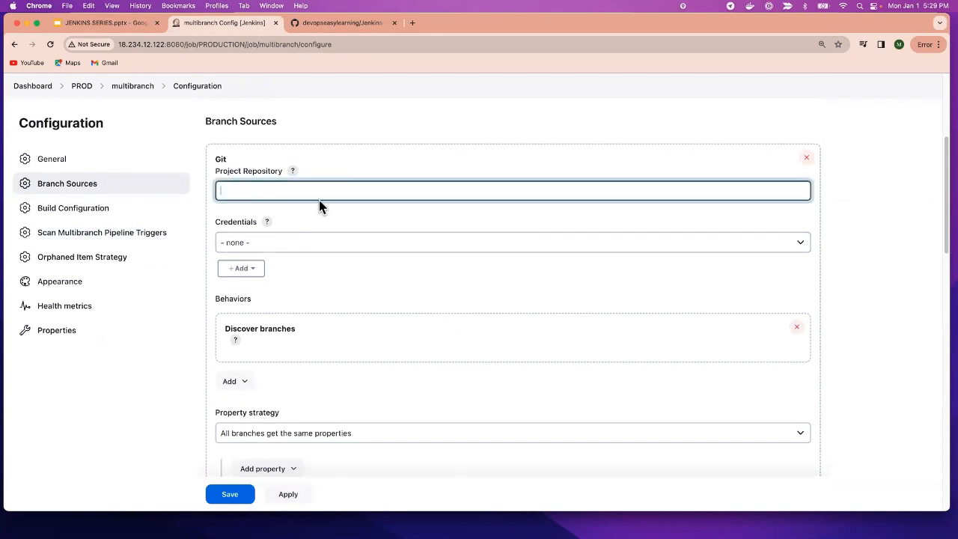
left_click(292, 171)
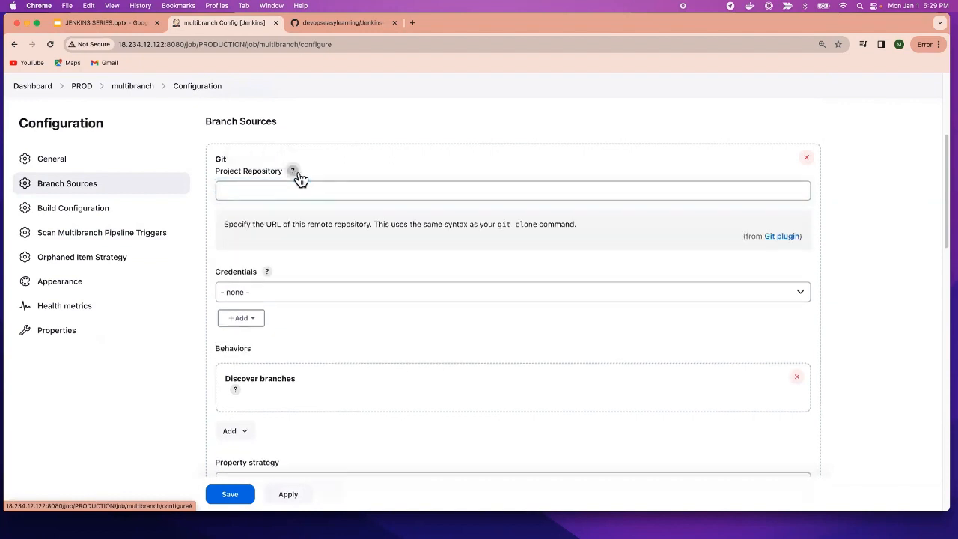
left_click(253, 190)
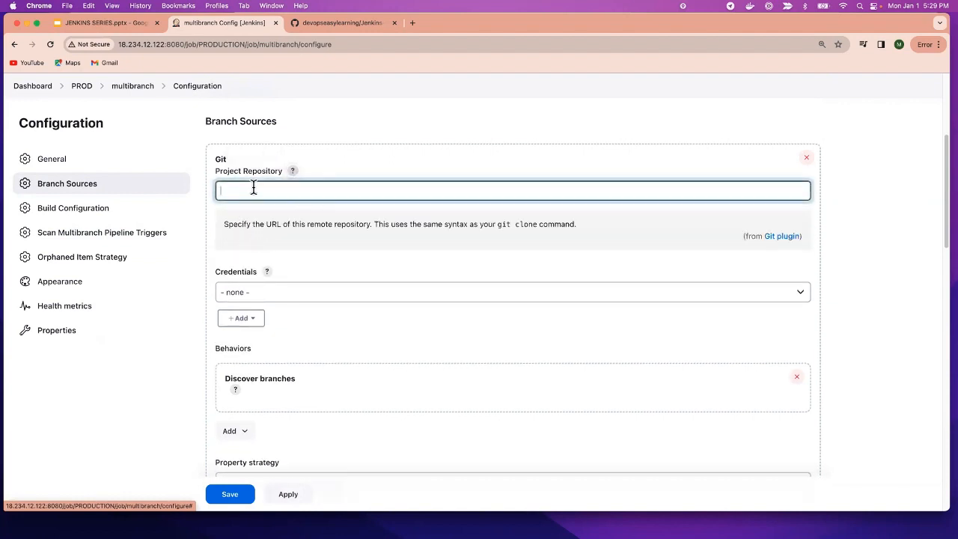
Switch to the Jenkins-series repository on GitHub and review the stages in the develop branch's Jenkinsfile
left_click(340, 23)
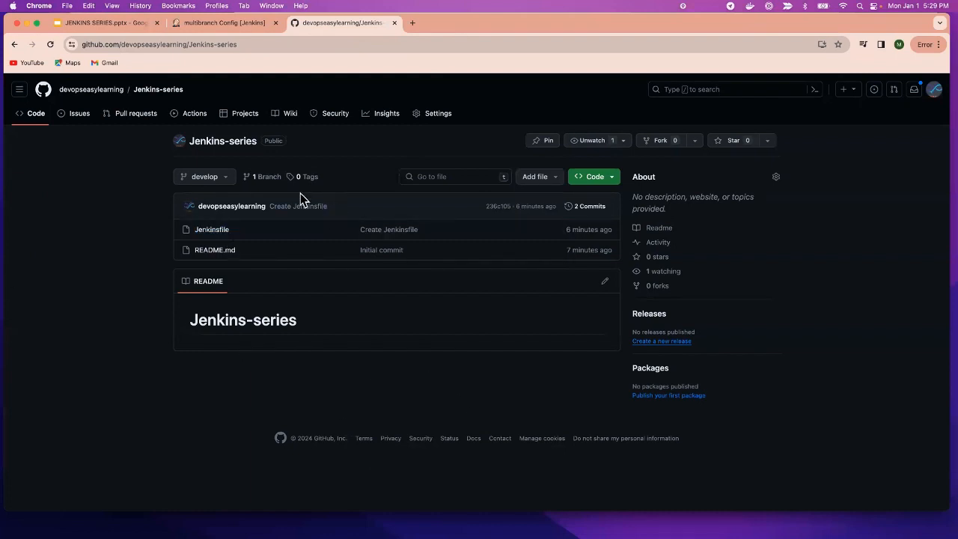
left_click(210, 234)
scroll(441, 381, "down", 5)
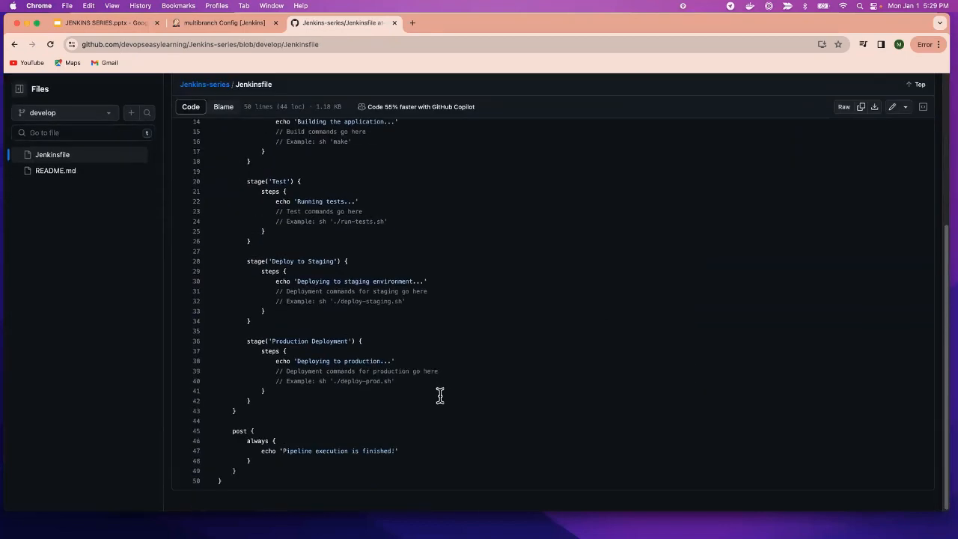
scroll(439, 396, "up", 5)
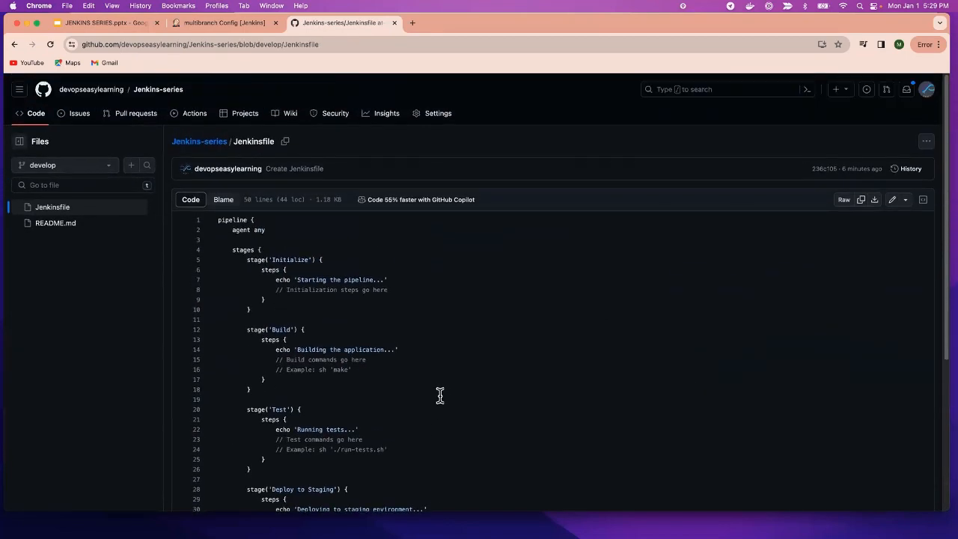
scroll(515, 429, "down", 5)
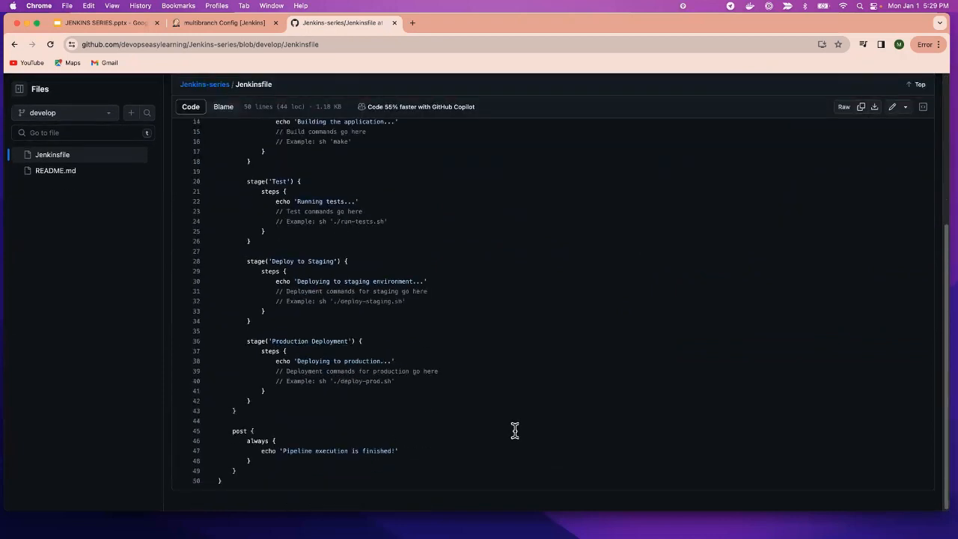
scroll(514, 429, "up", 5)
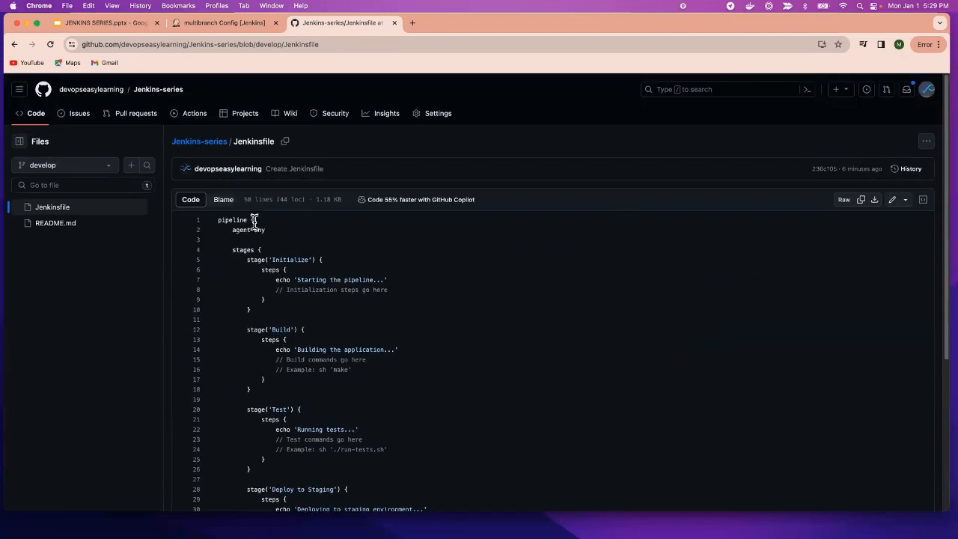
double_click(217, 220)
left_click(382, 350)
Copy the Jenkins-series repository's HTTPS clone URL and enter it as the Project Repository of the Git source in Jenkins
left_click(225, 142)
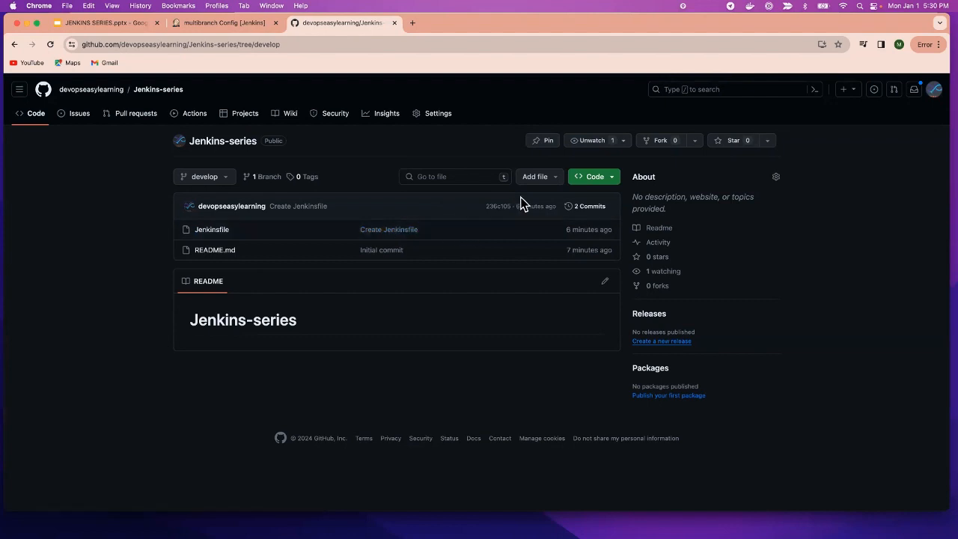
left_click(611, 179)
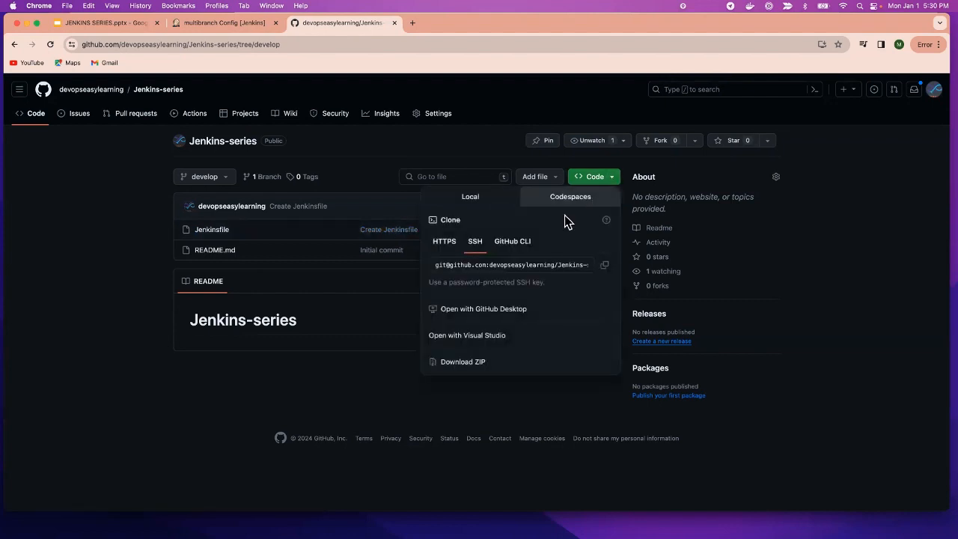
left_click(443, 243)
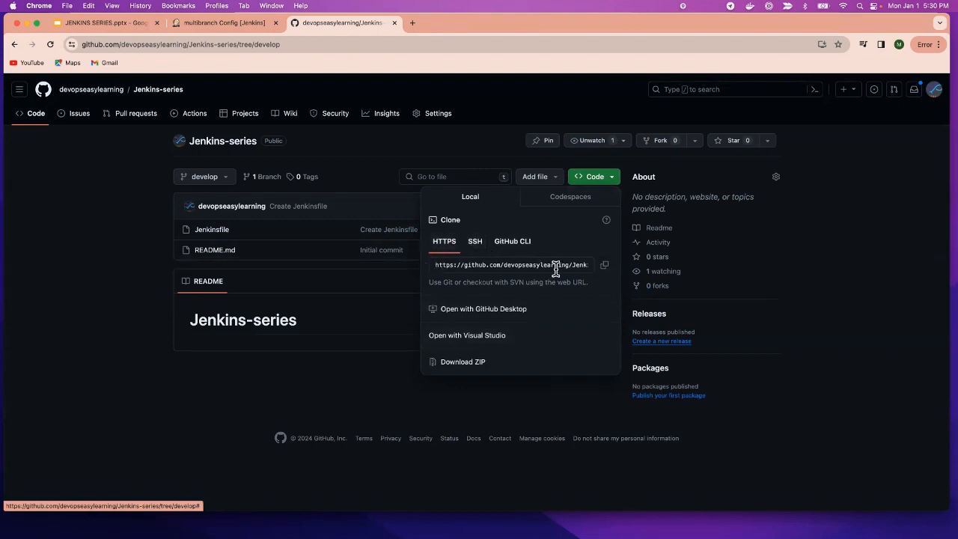
left_click(604, 266)
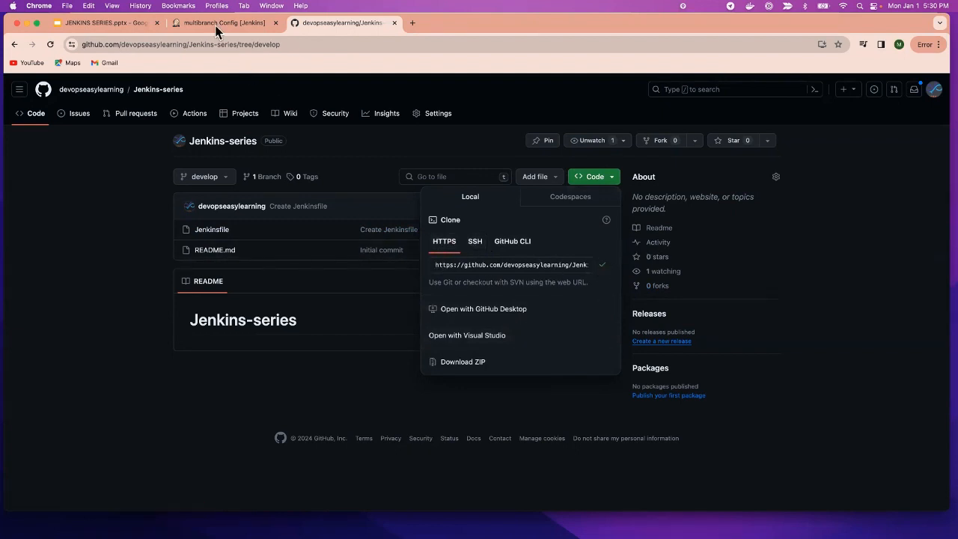
left_click(216, 24)
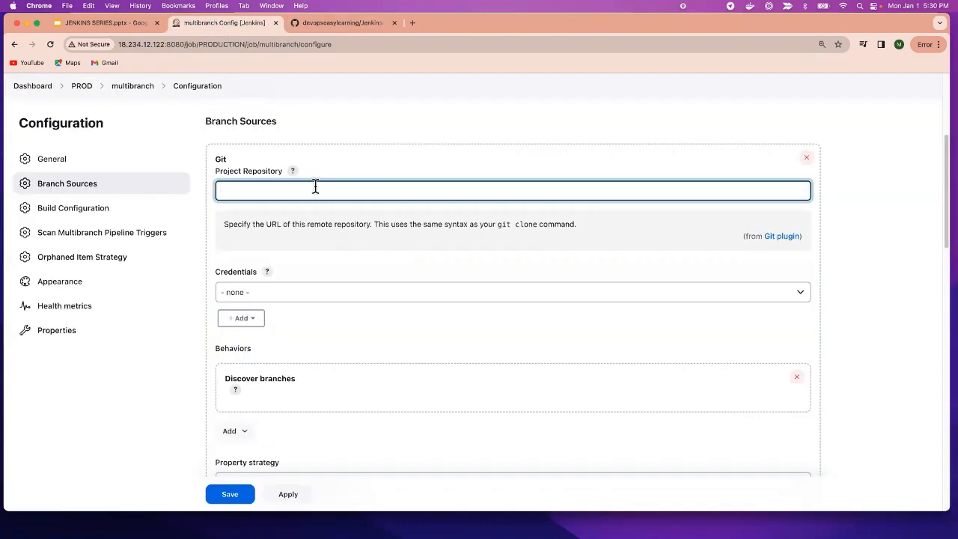
key("super+v")
left_click(336, 335)
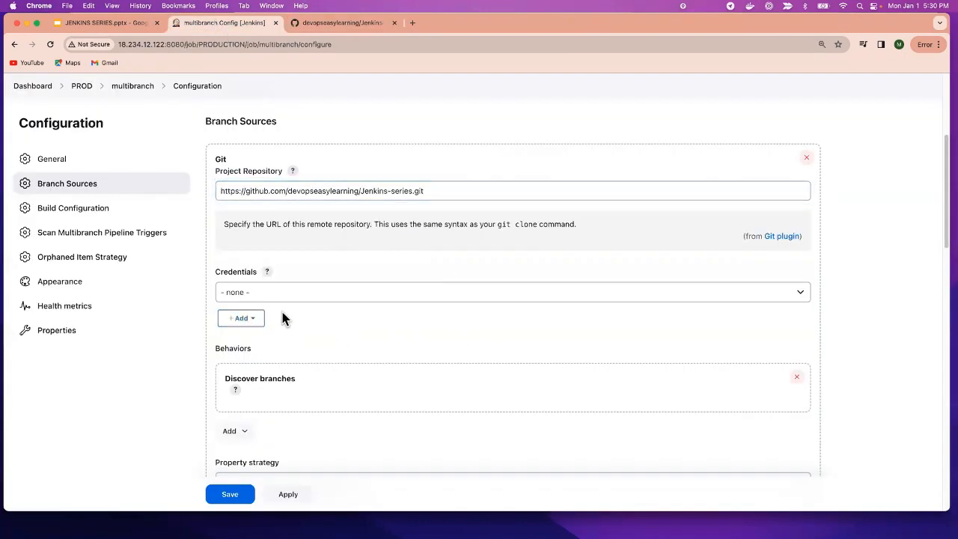
Check the visibility of the Jenkins-series repository on GitHub and return to the Jenkins configuration
left_click(319, 24)
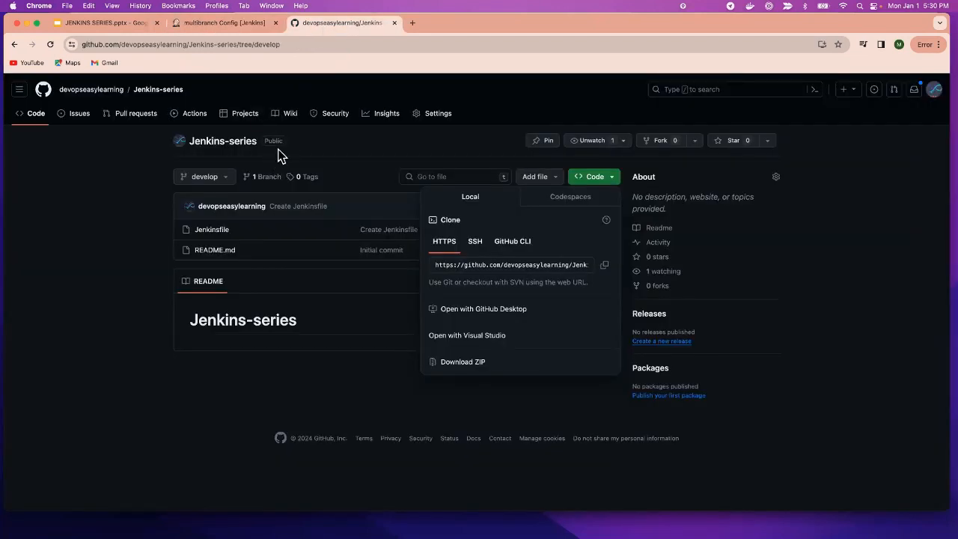
left_click(218, 24)
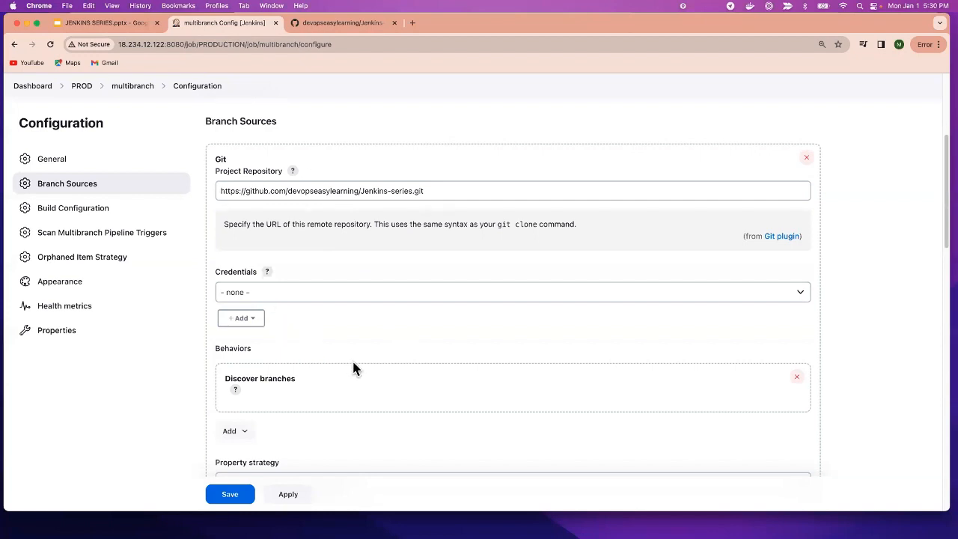
left_click(362, 196)
Choose by Jenkinsfile as the build configuration mode
scroll(360, 323, "down", 5)
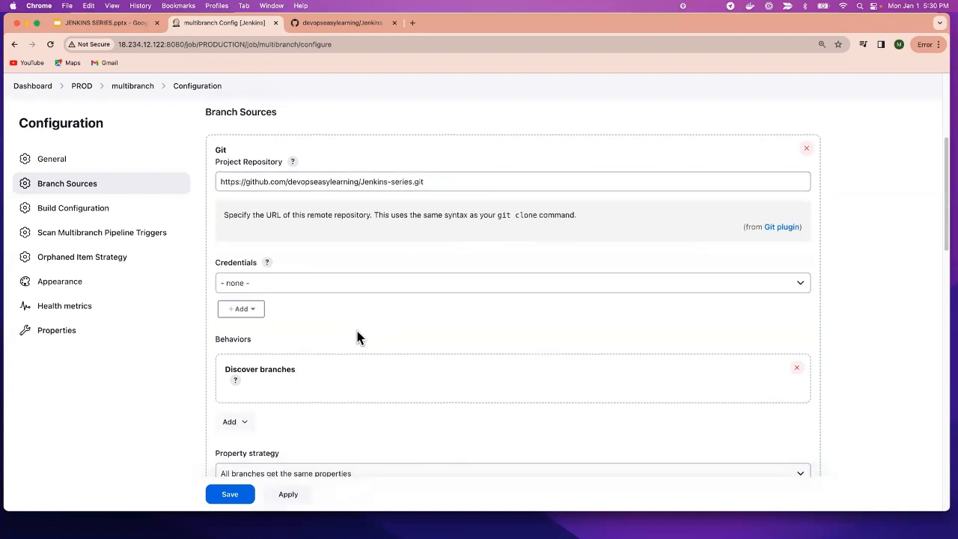
scroll(352, 356, "up", 1)
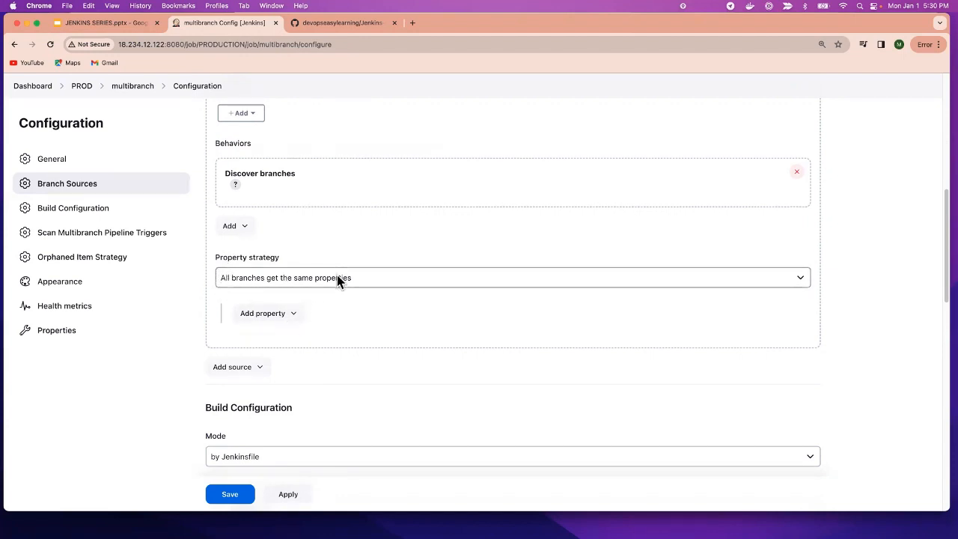
scroll(310, 298, "down", 5)
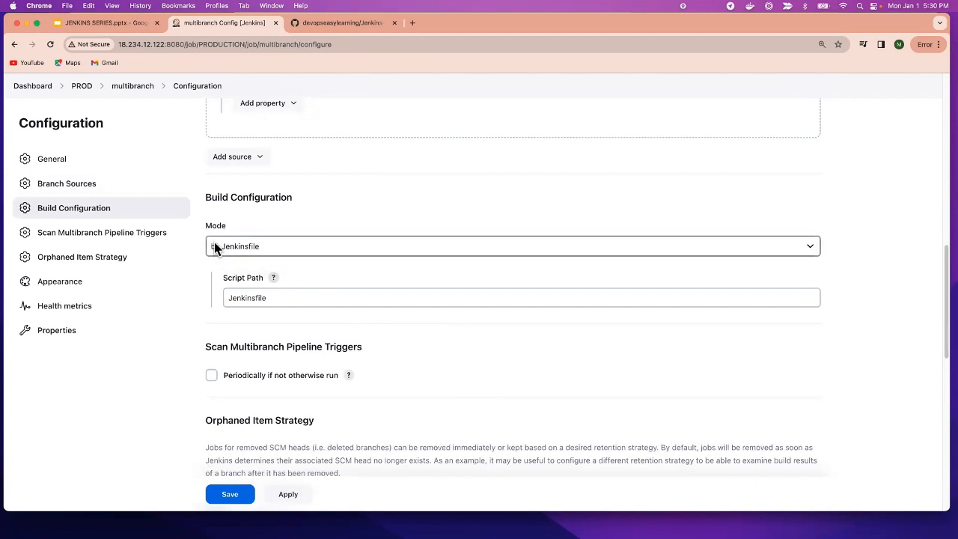
left_click(249, 247)
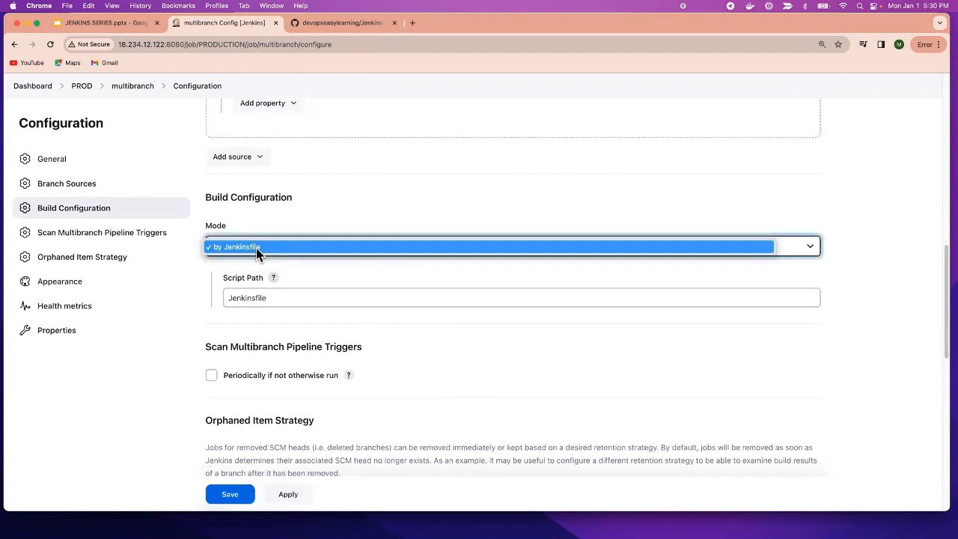
left_click(262, 251)
Compare the build configuration's Script Path with the Jenkinsfile's name in the GitHub repository
left_click_drag(265, 298, 207, 305)
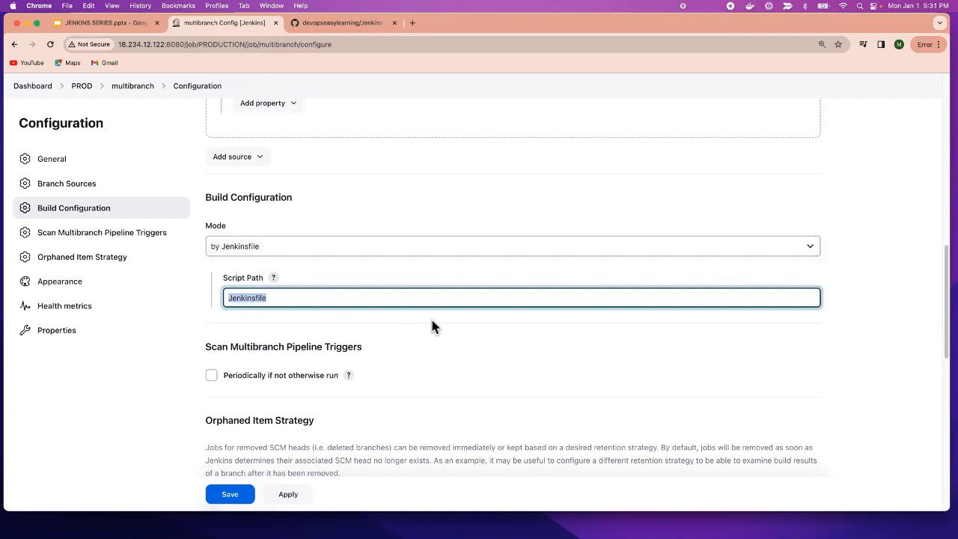
left_click(266, 299)
left_click(335, 24)
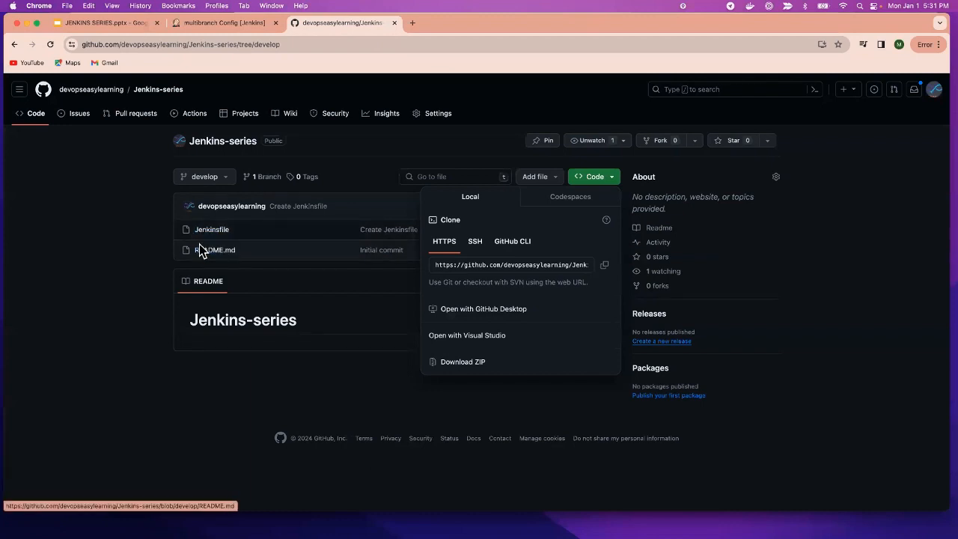
left_click_drag(232, 236, 196, 234)
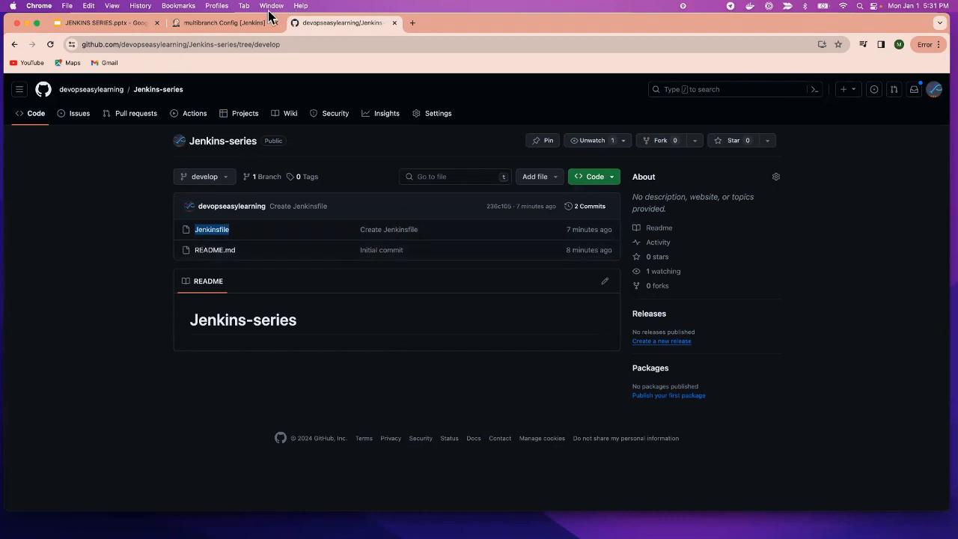
left_click(224, 22)
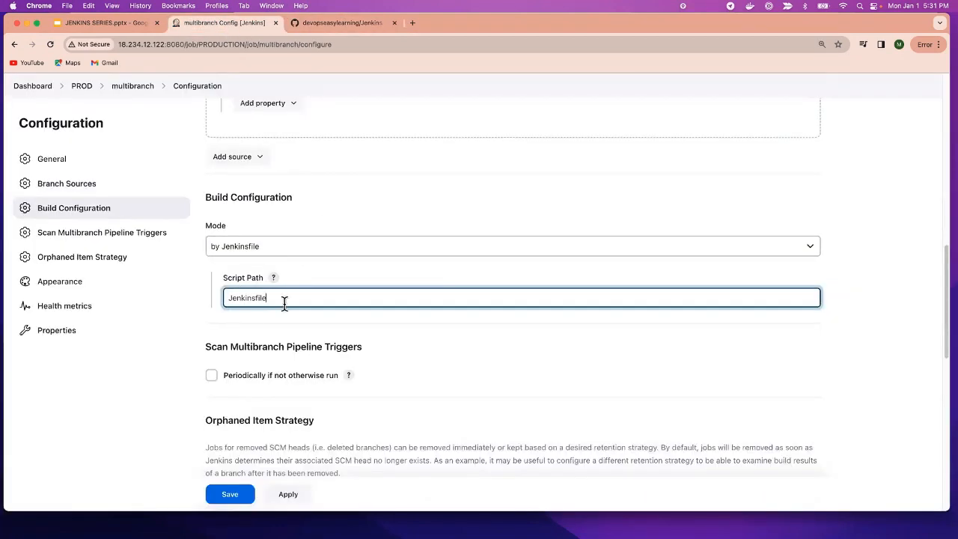
left_click(336, 25)
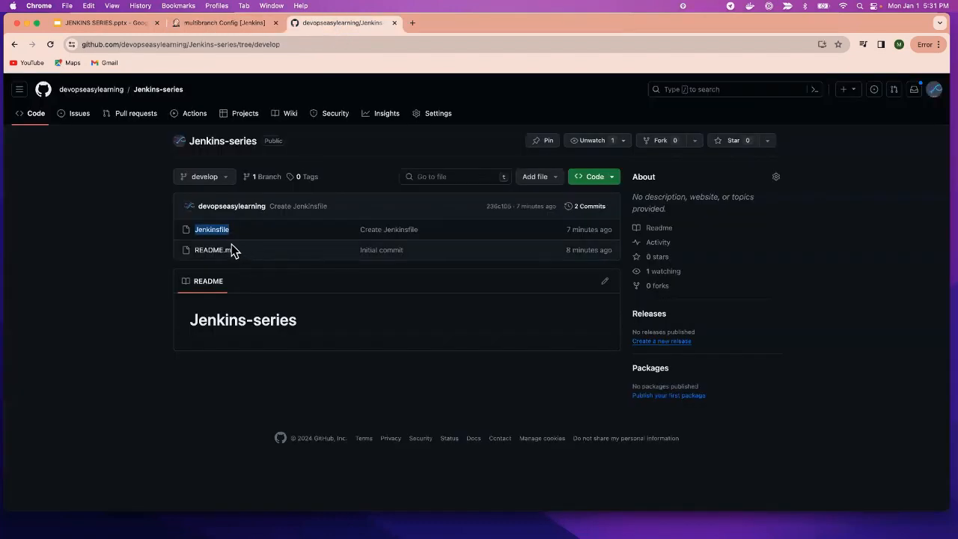
Recheck that the Script Path in the Jenkins build configuration matches the pipeline file in the Jenkins-series repository on GitHub
left_click(203, 24)
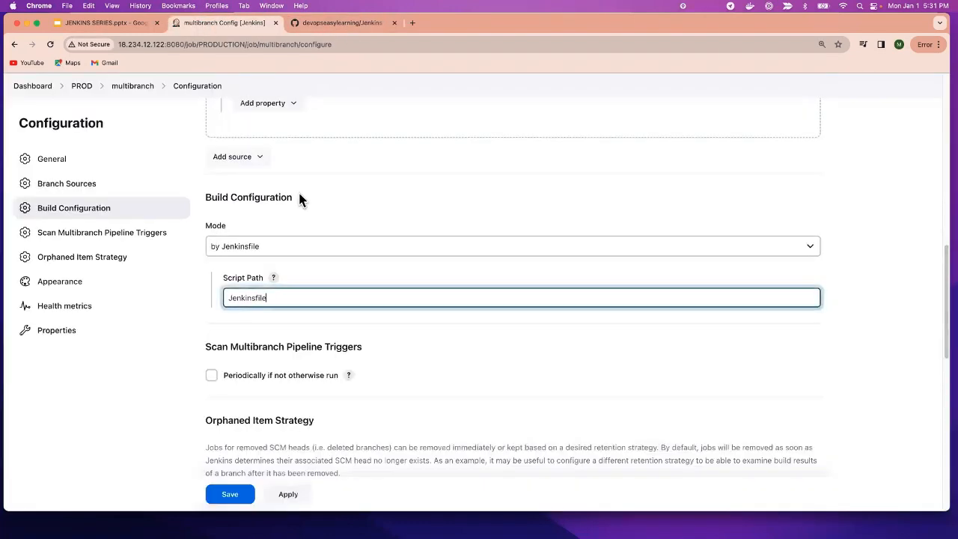
left_click_drag(269, 297, 216, 294)
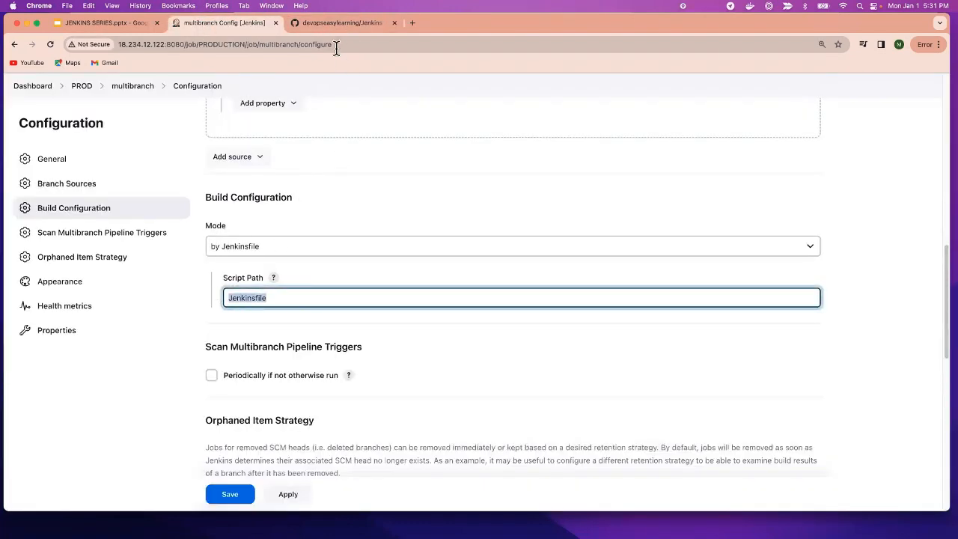
left_click(334, 16)
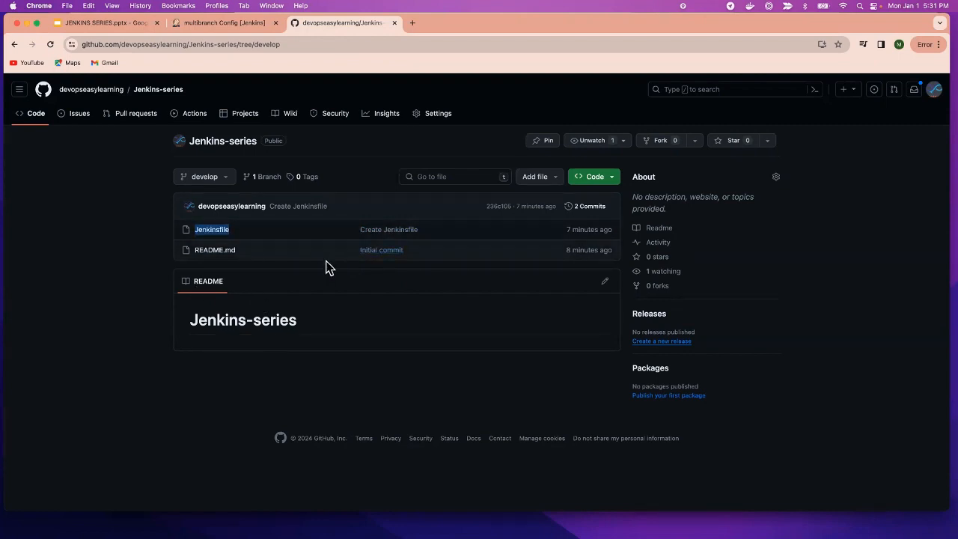
left_click(224, 23)
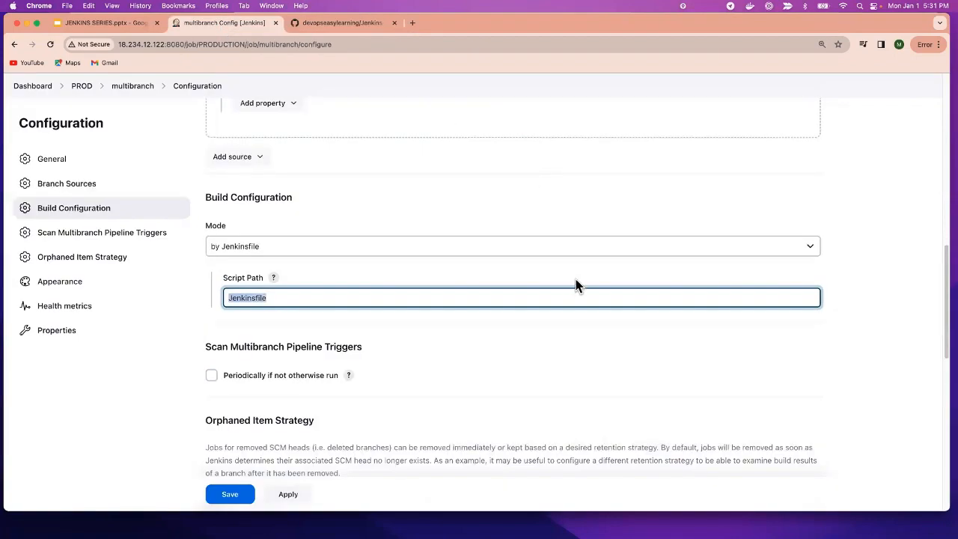
Enable the periodic scan trigger for the multibranch pipeline and set its interval to 1 minute
scroll(458, 350, "down", 3)
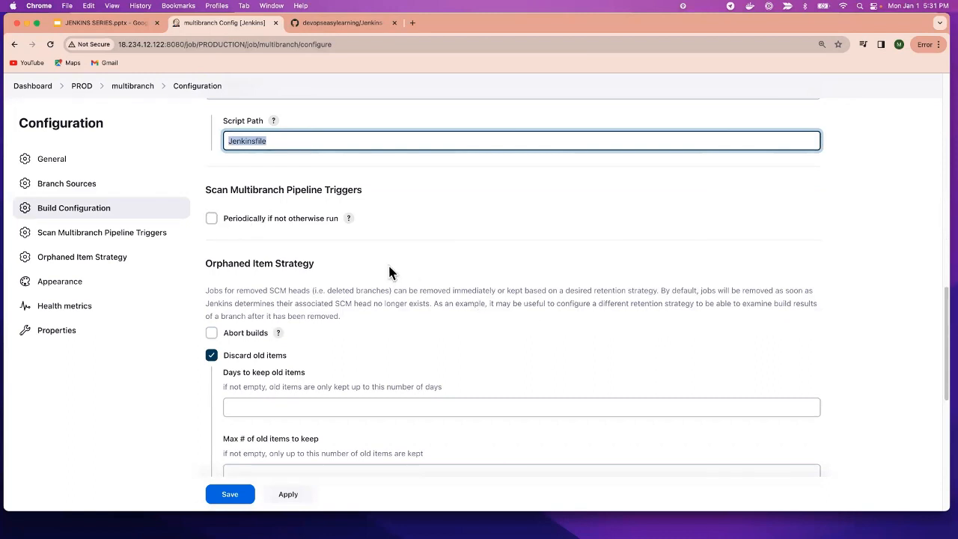
left_click(210, 223)
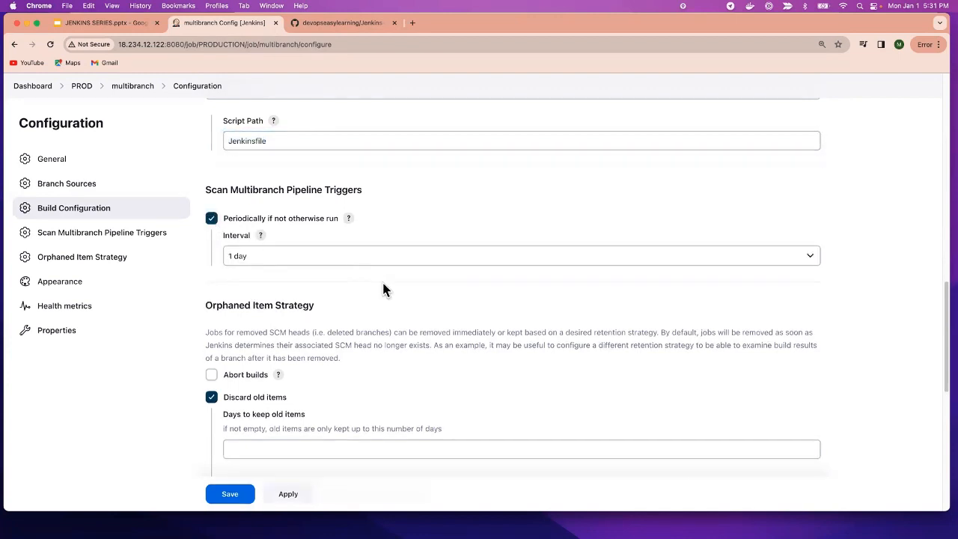
left_click(313, 256)
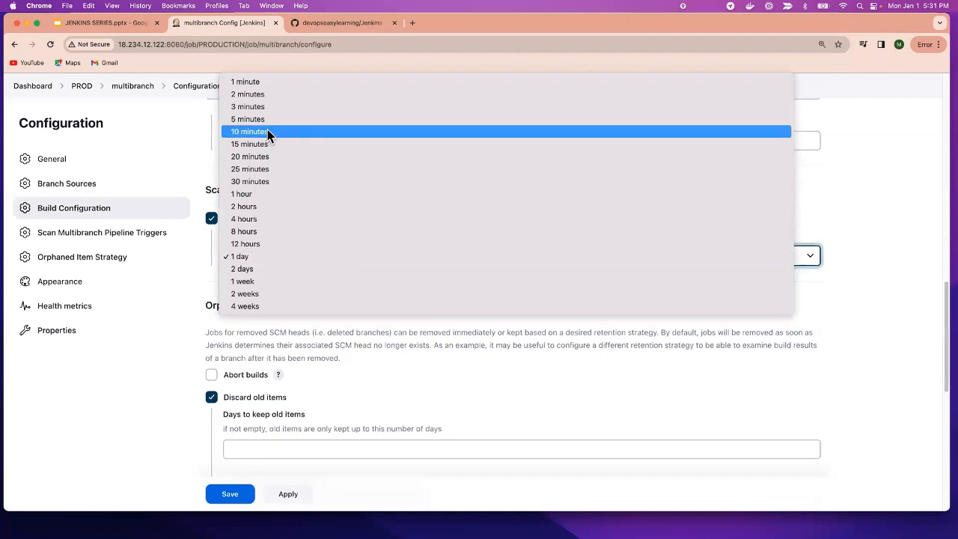
left_click(256, 83)
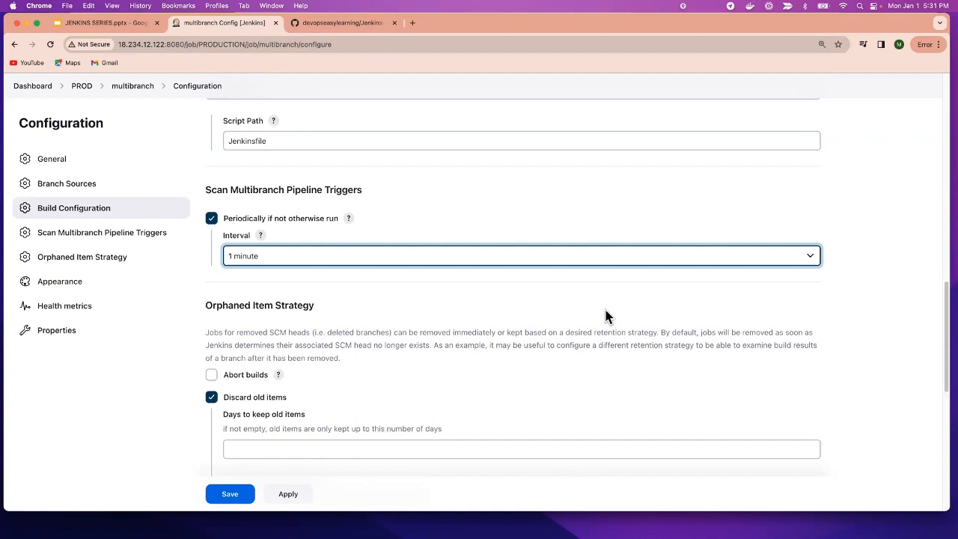
Review the Orphaned Item Strategy settings, and apply and save the multibranch pipeline configuration
scroll(531, 361, "down", 4)
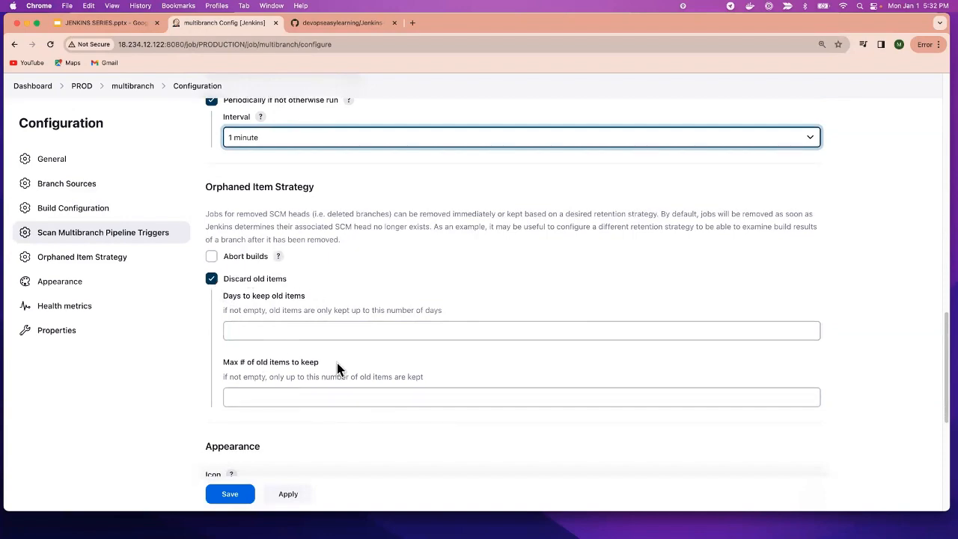
scroll(378, 374, "up", 1)
scroll(380, 378, "up", 1)
scroll(384, 383, "down", 2)
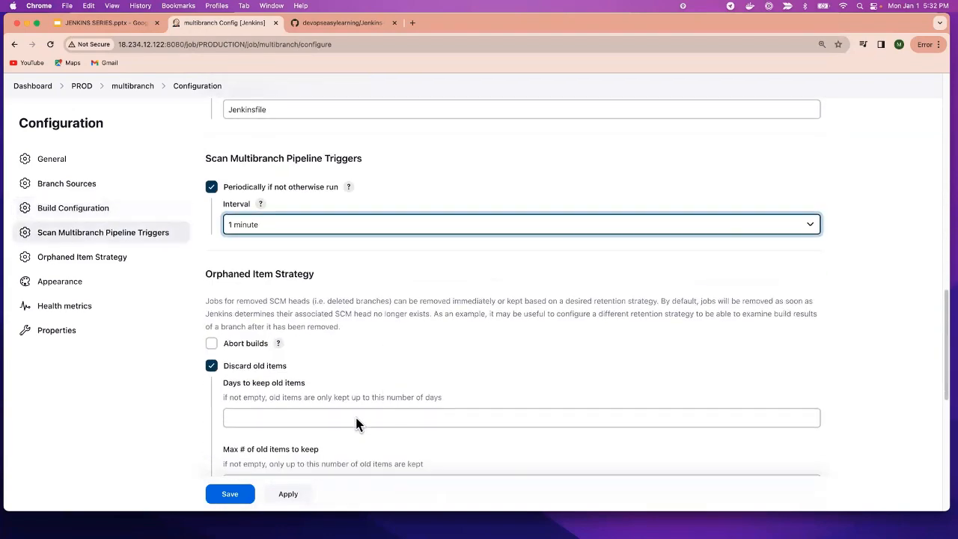
left_click(289, 494)
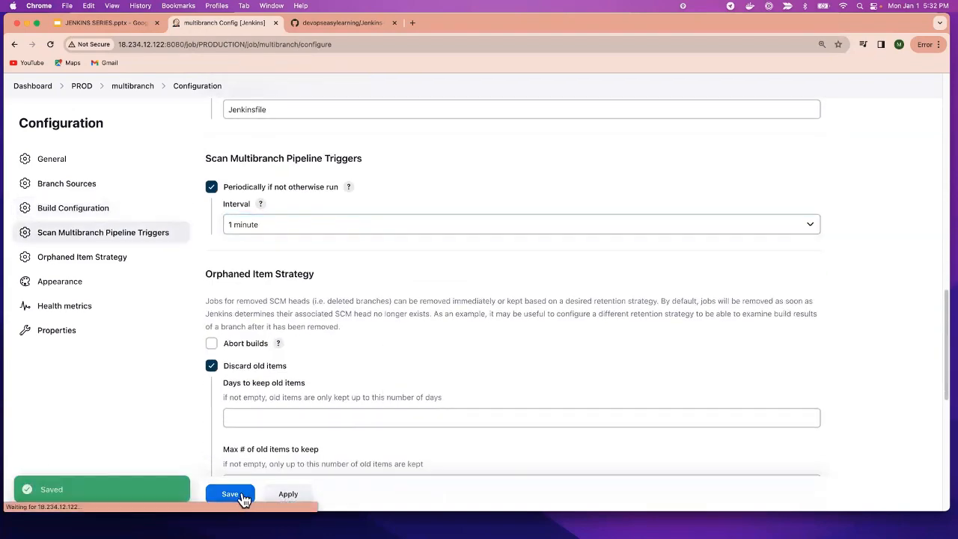
left_click(240, 497)
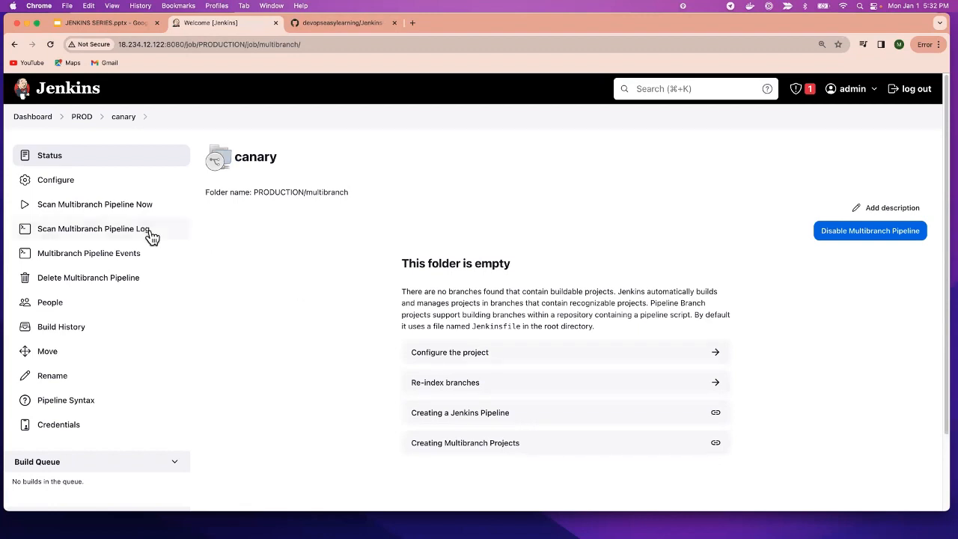
Start a scan of the multibranch pipeline and list the branches of the Jenkins-series repository on GitHub
left_click(110, 208)
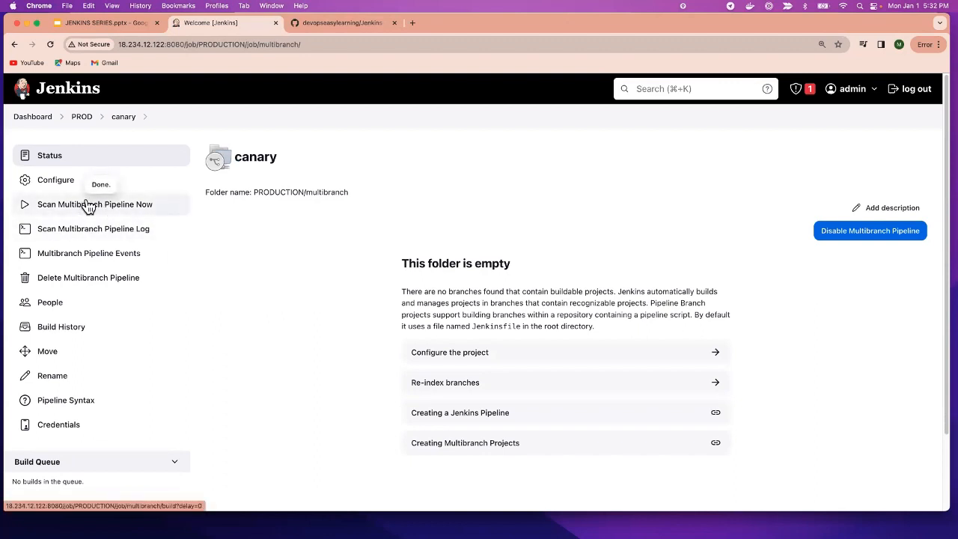
left_click(333, 24)
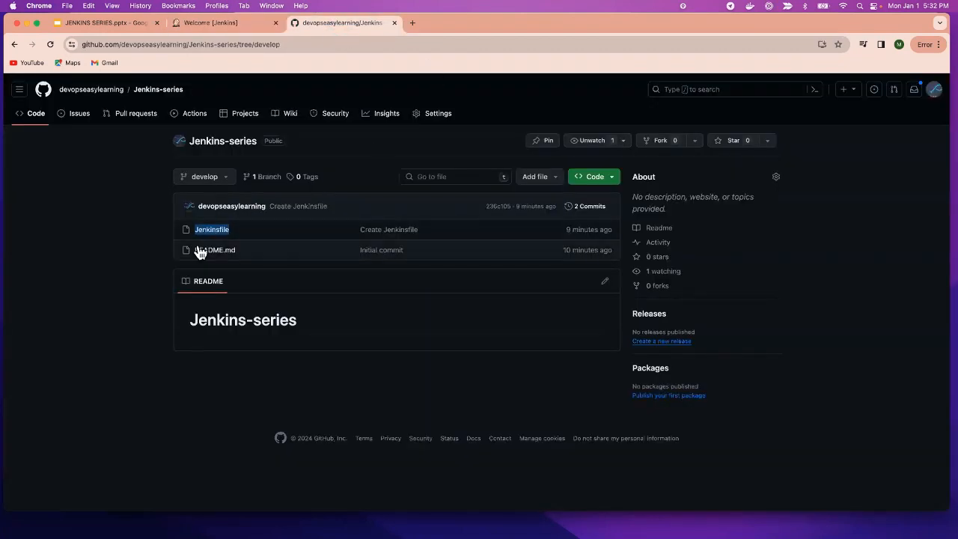
left_click(223, 184)
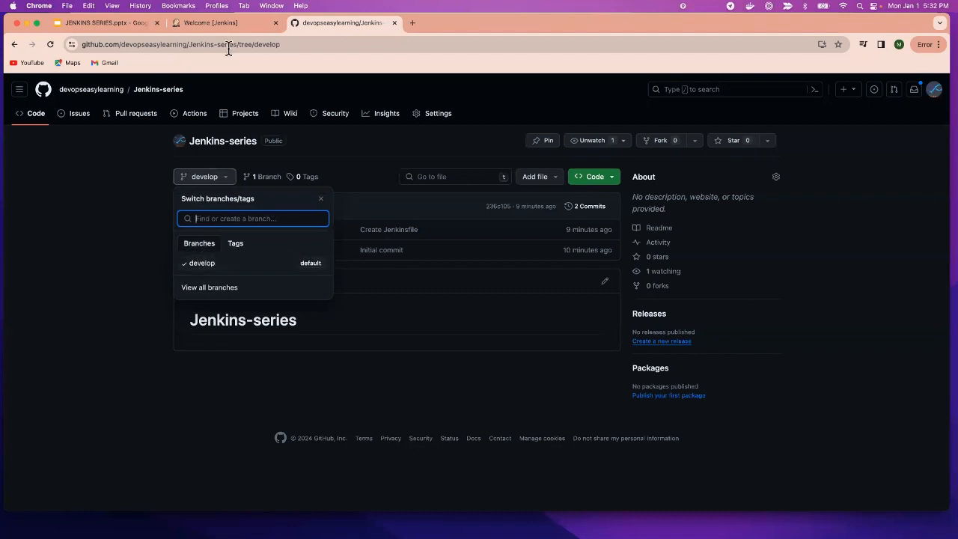
Return to Jenkins and refresh the canary pipeline's status page to check its discovered branches
left_click(214, 24)
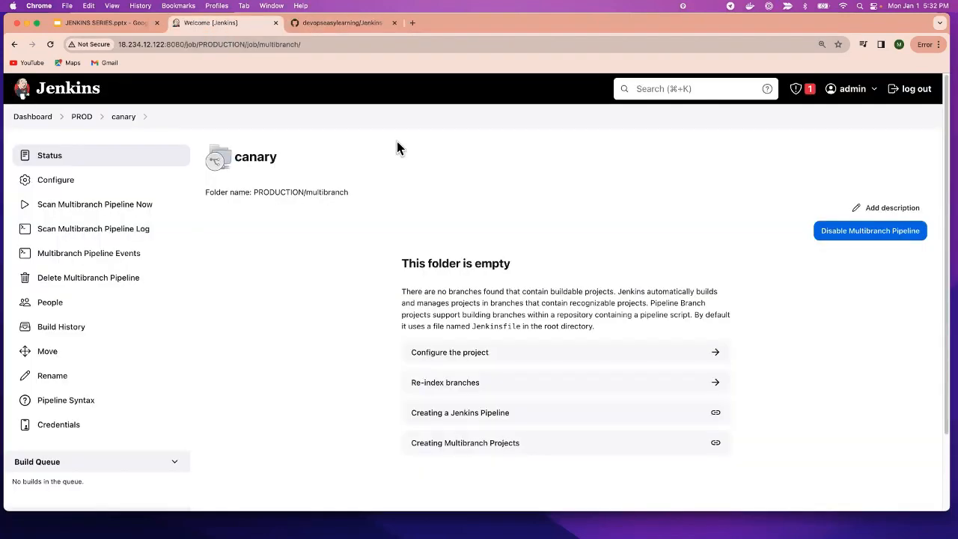
left_click(51, 45)
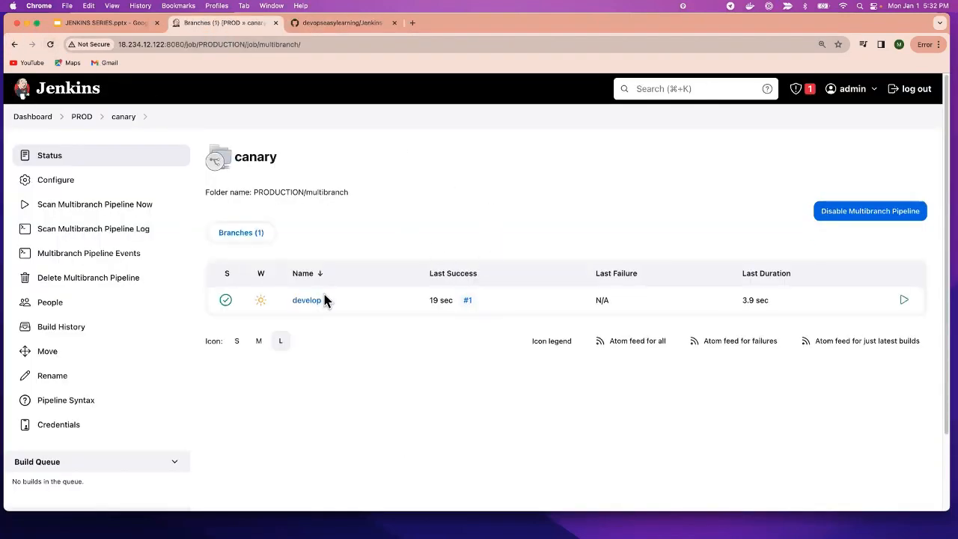
left_click(51, 44)
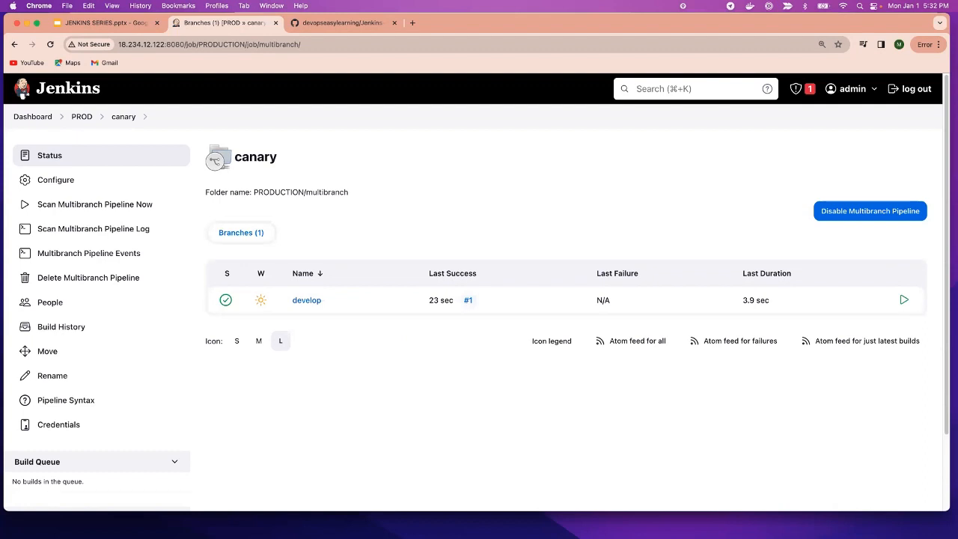
Switch to Visual Studio Code and delete all the pipeline code in the shop-web file
key("super+Tab")
left_click(606, 274)
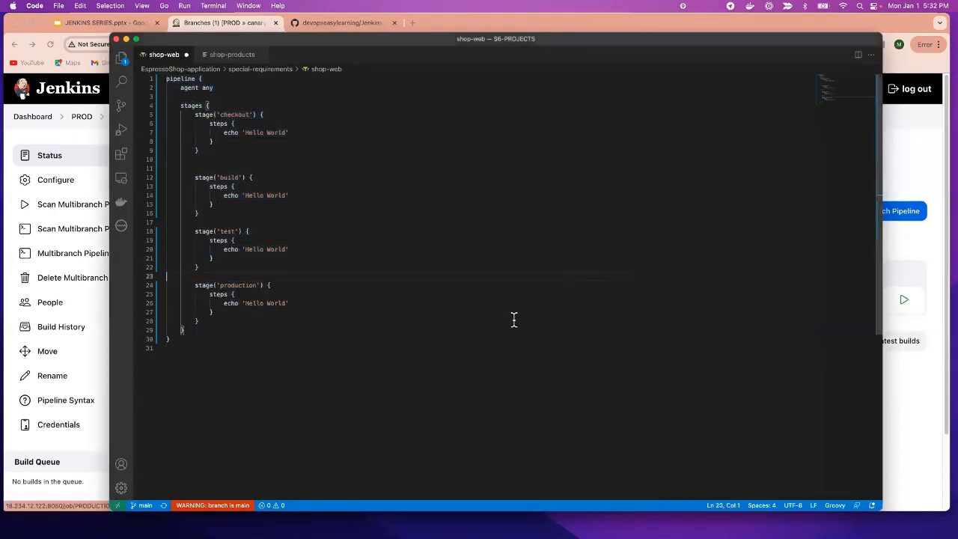
key("super+a")
key("BackSpace")
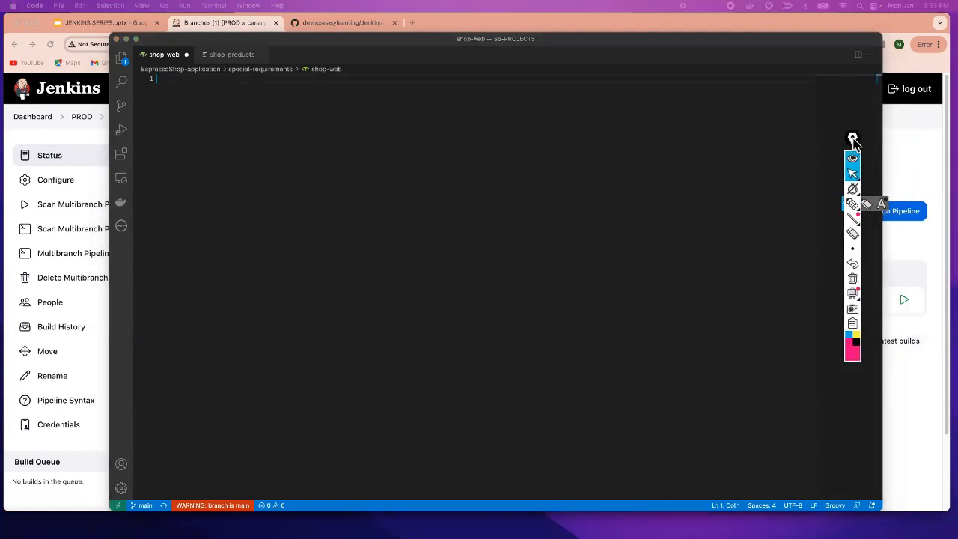
Draw a box labelled J and another labelled GH to its left with Epic Pen over the empty editor
left_click_drag(854, 141, 872, 125)
left_click(870, 188)
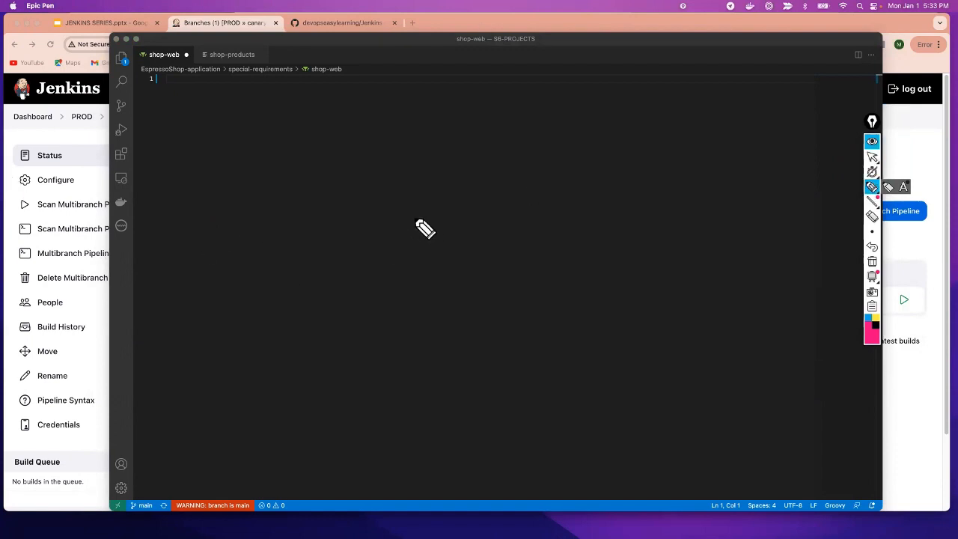
mouse_move(421, 229)
left_mouse_down()
mouse_move(417, 293)
mouse_move(479, 261)
mouse_move(440, 253)
mouse_move(447, 247)
mouse_move(436, 273)
mouse_move(427, 261)
left_mouse_up()
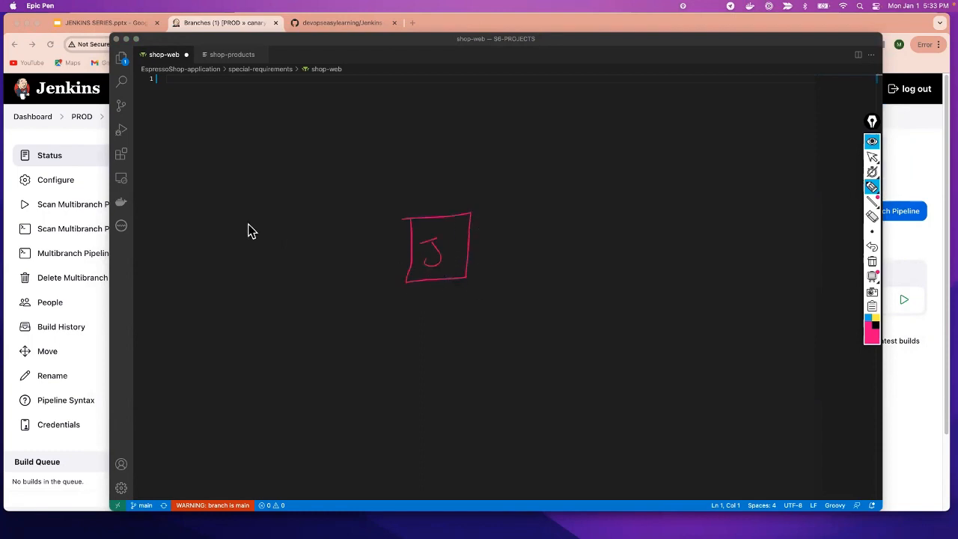
mouse_move(165, 227)
left_mouse_down()
mouse_move(160, 274)
mouse_move(225, 289)
mouse_move(224, 217)
mouse_move(173, 226)
mouse_move(179, 277)
mouse_move(179, 269)
mouse_move(198, 271)
mouse_move(194, 279)
left_mouse_up()
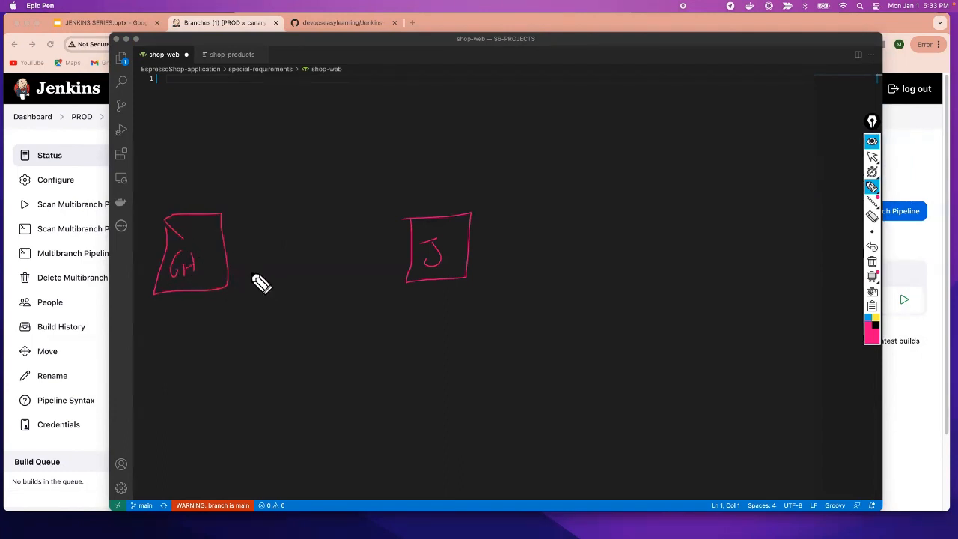
Connect the GH box to the J box with a freehand line and label the line main
left_click(211, 239)
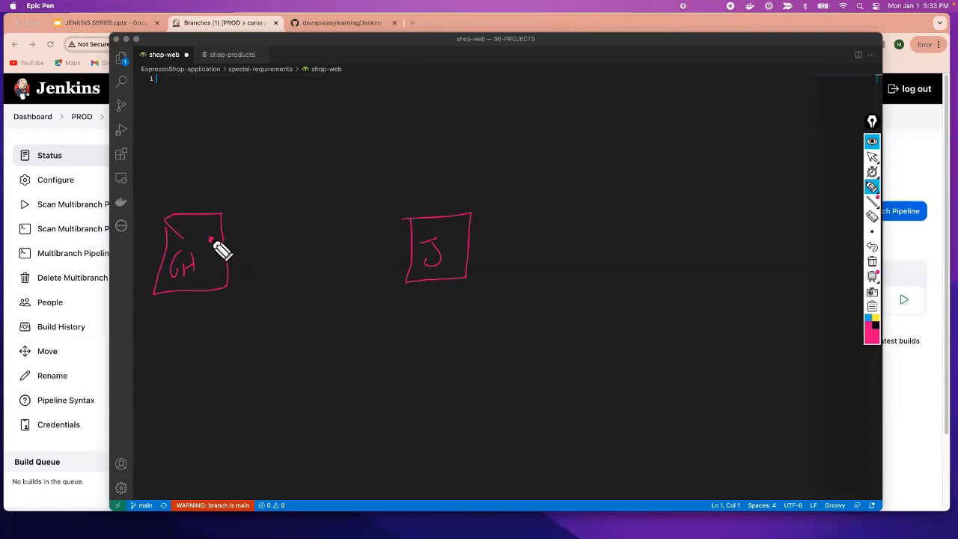
left_click_drag(211, 240, 418, 235)
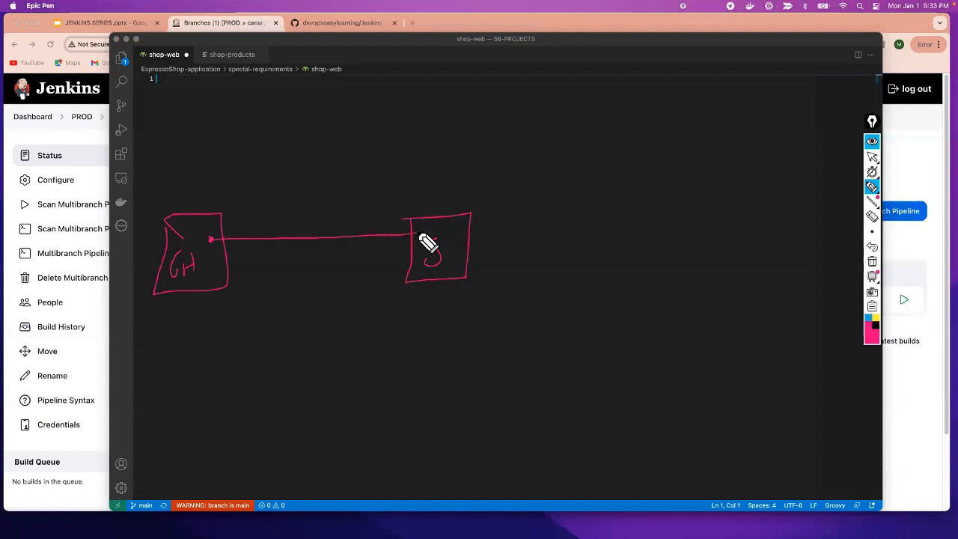
left_click_drag(281, 218, 327, 223)
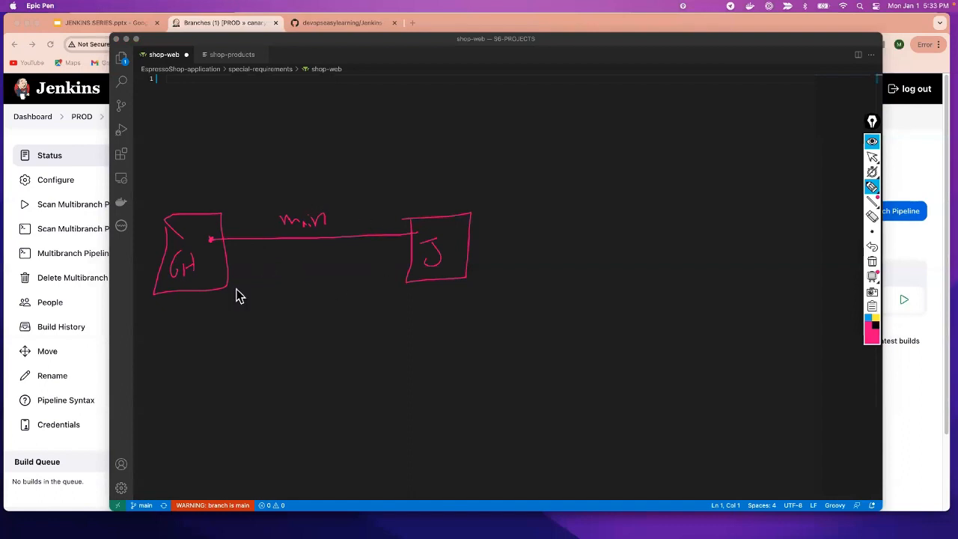
Return to Jenkins, open the configuration of the pipeline job in the PROD folder, and examine its build triggers and script
left_click(871, 157)
left_click(65, 140)
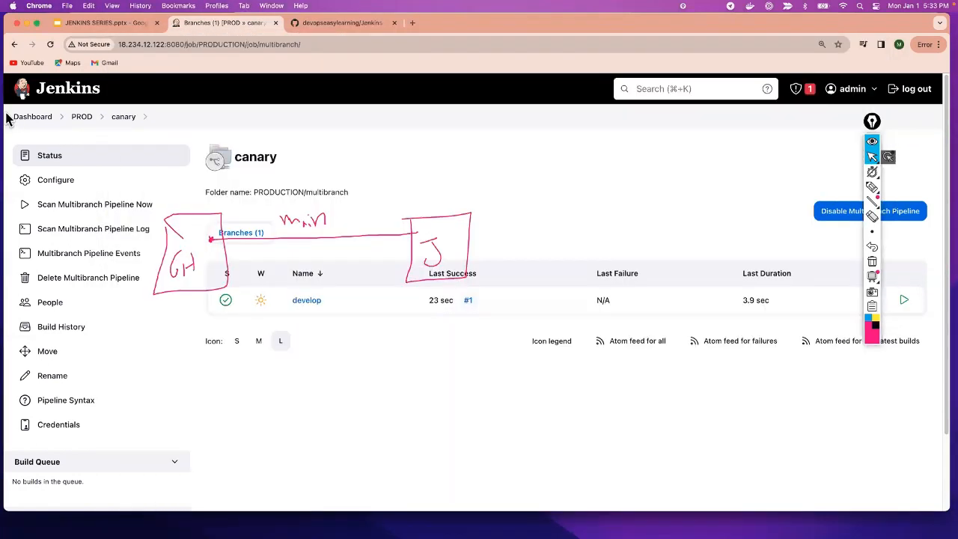
left_click(82, 120)
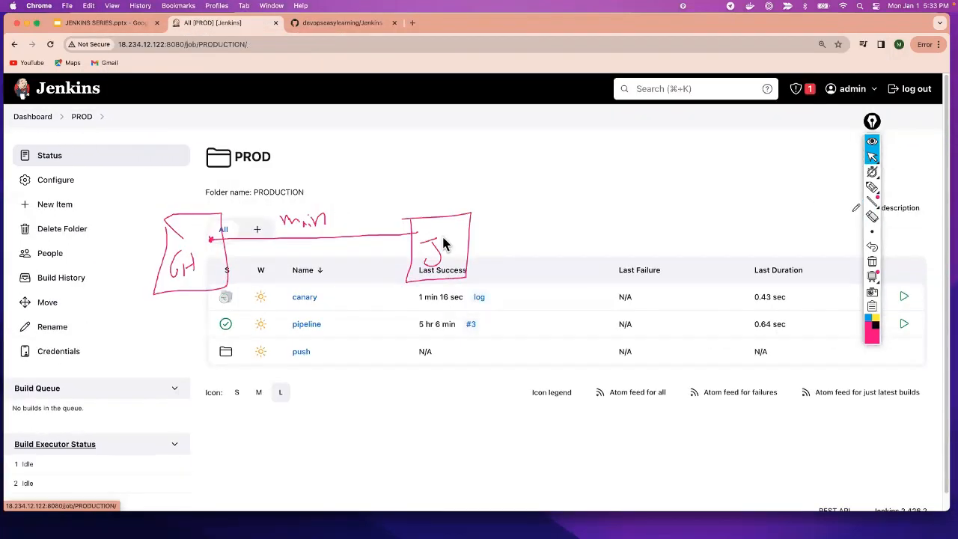
left_click(304, 326)
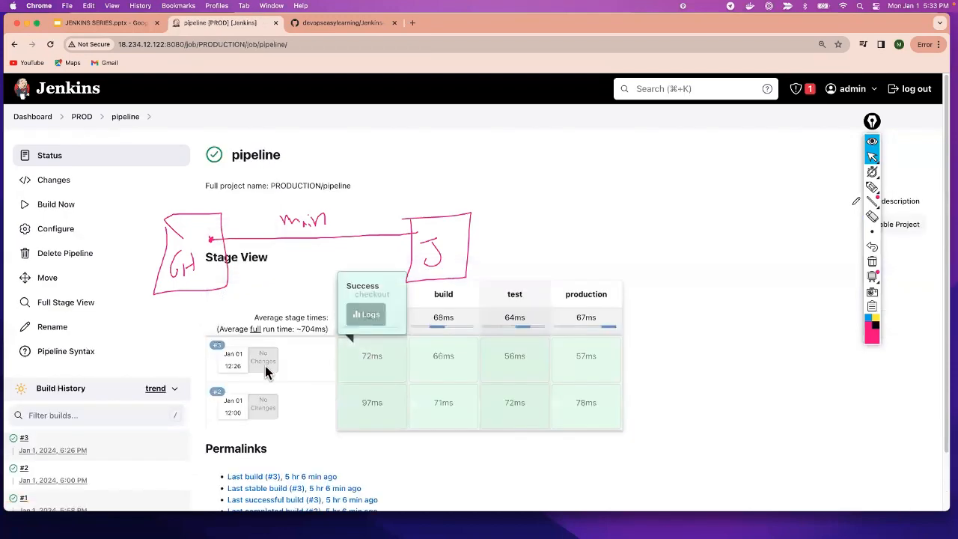
left_click(55, 229)
scroll(545, 407, "down", 5)
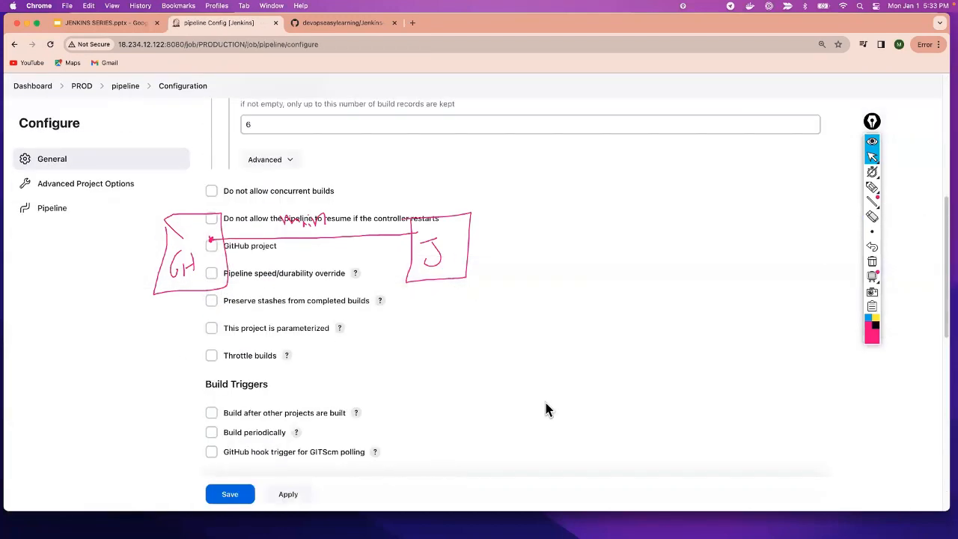
scroll(545, 408, "down", 5)
scroll(547, 418, "up", 3)
scroll(540, 429, "down", 2)
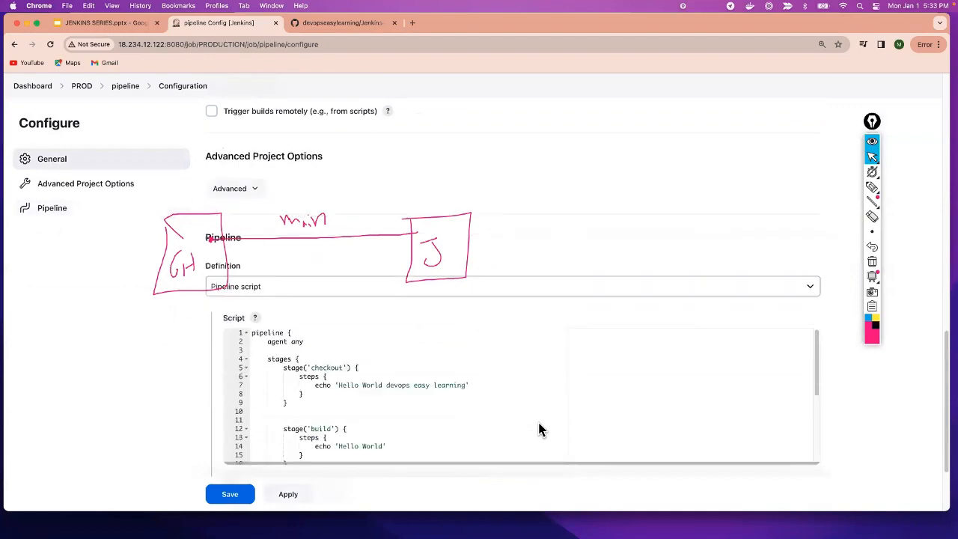
scroll(467, 430, "down", 2)
scroll(397, 434, "up", 5)
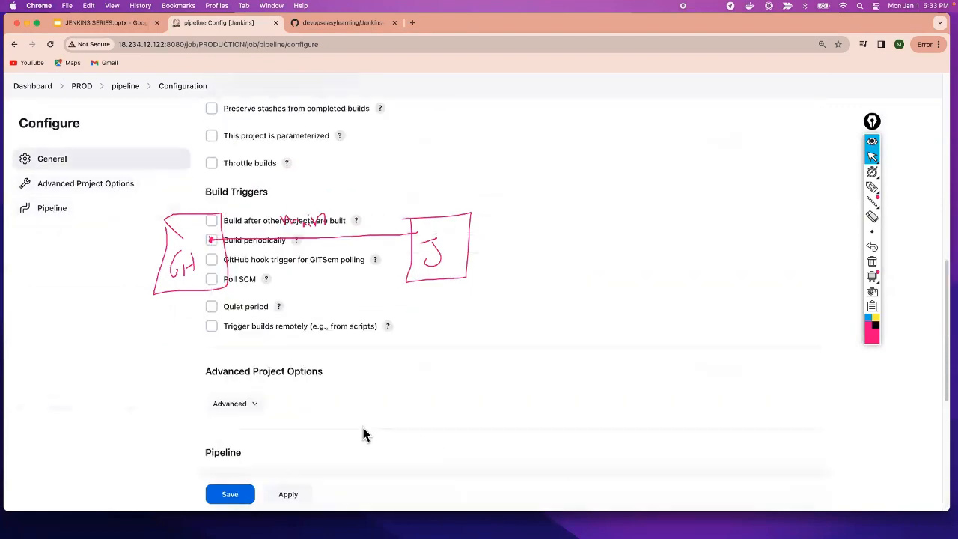
Return to the dashboard and view the clone job in the dev folder
left_click(41, 87)
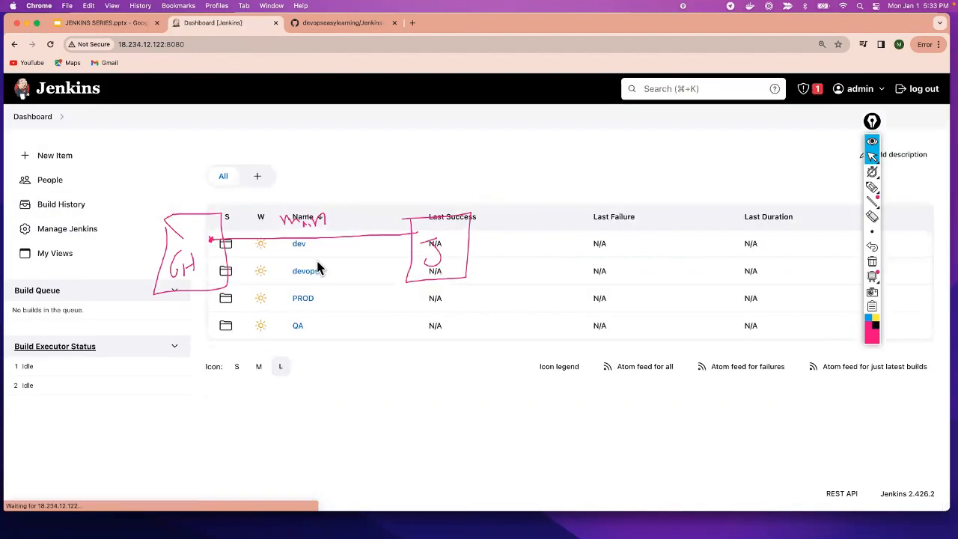
left_click(299, 247)
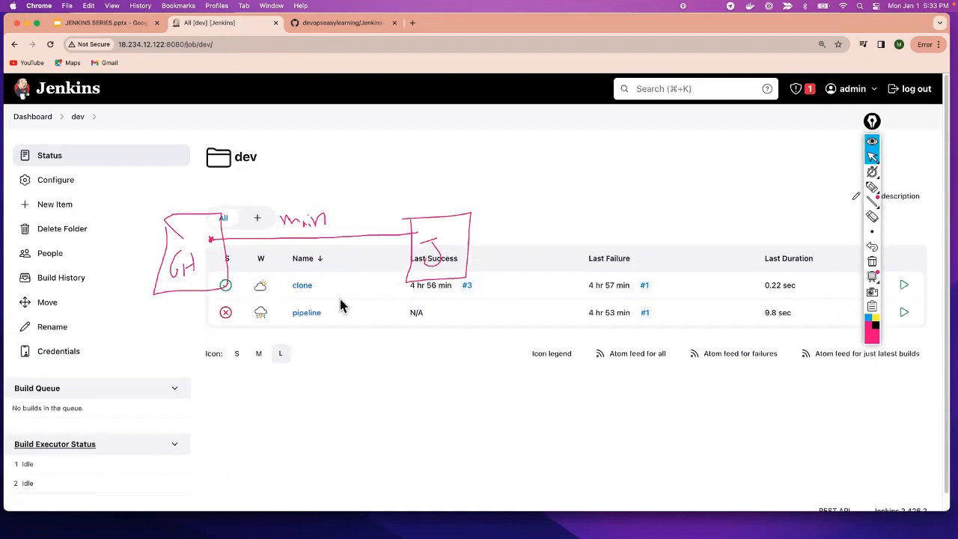
left_click(299, 285)
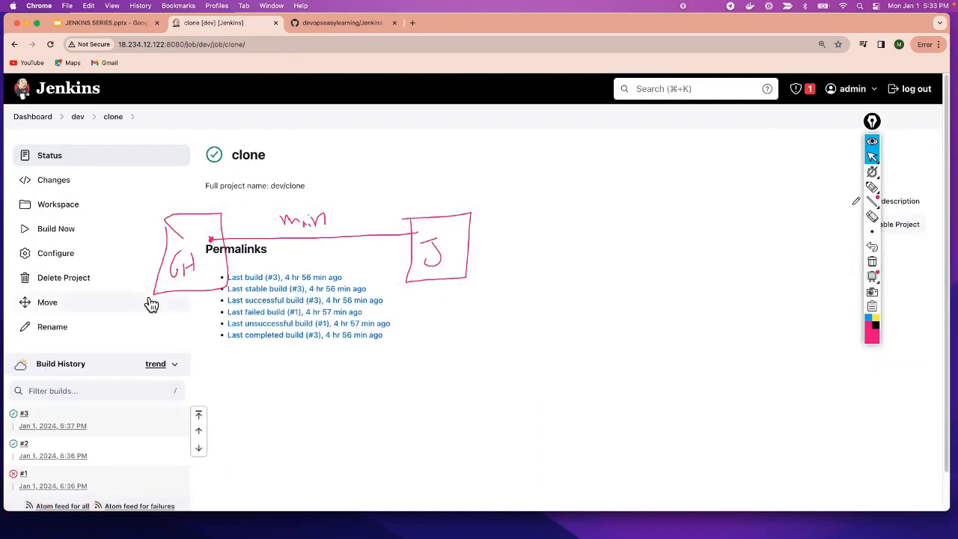
Open the configuration of the build job in the devops folder and examine its build triggers and pipeline script
left_click(29, 118)
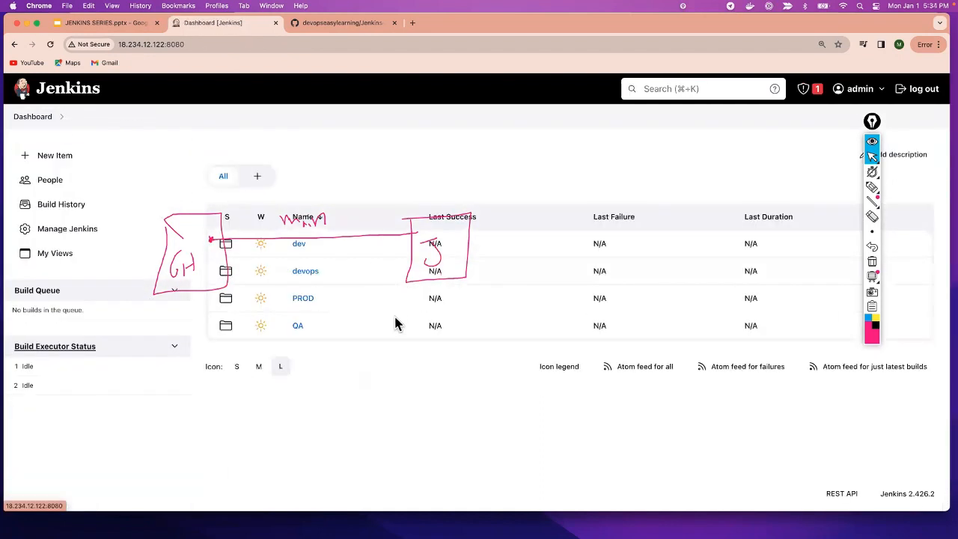
left_click(308, 275)
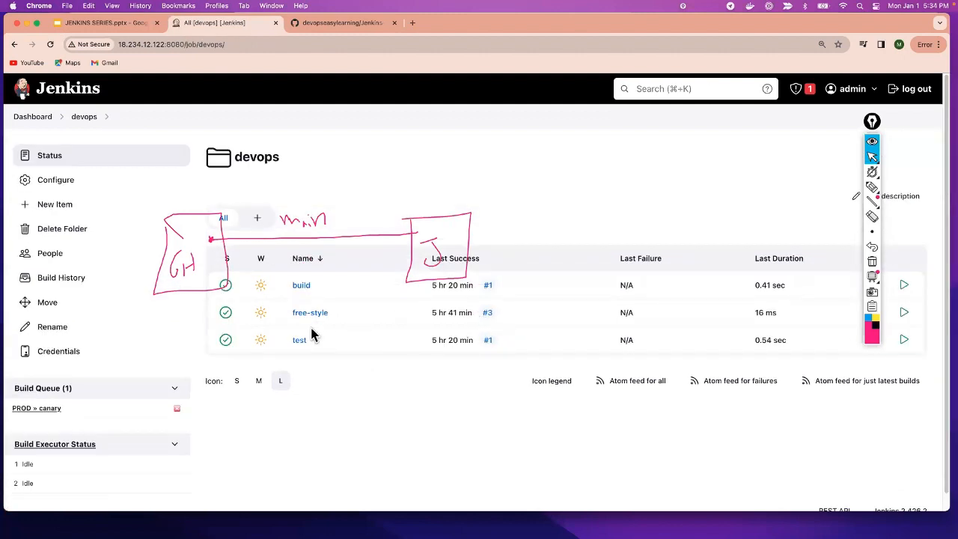
left_click(302, 287)
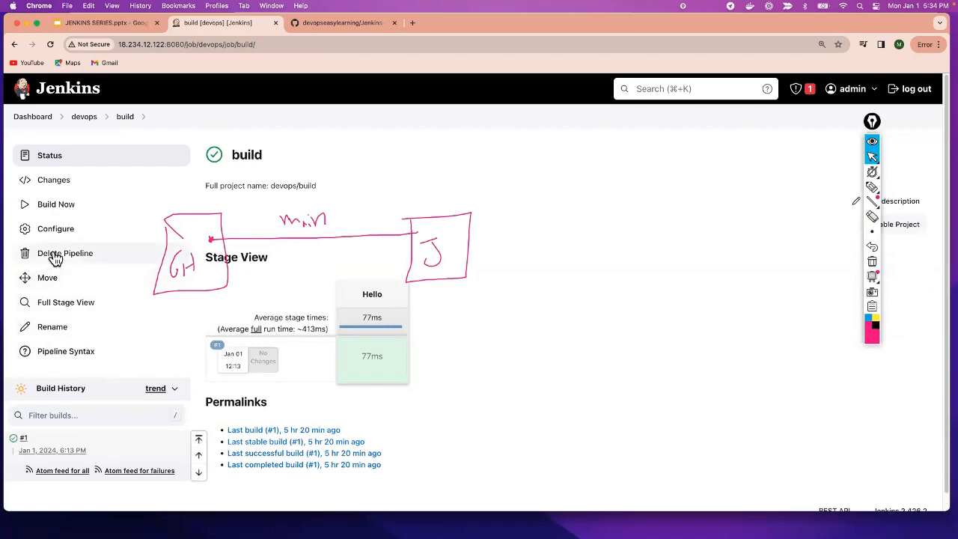
left_click(55, 229)
scroll(414, 392, "down", 10)
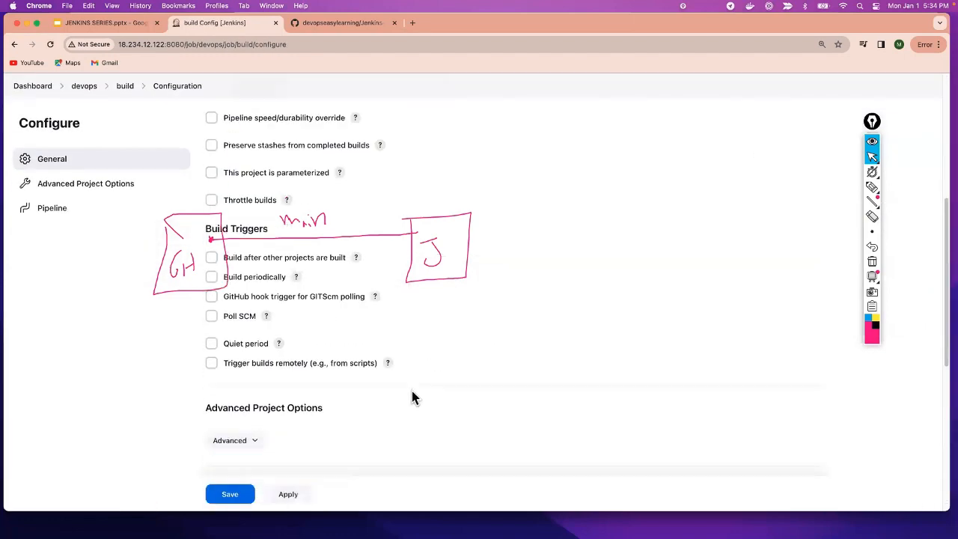
scroll(416, 396, "down", 1)
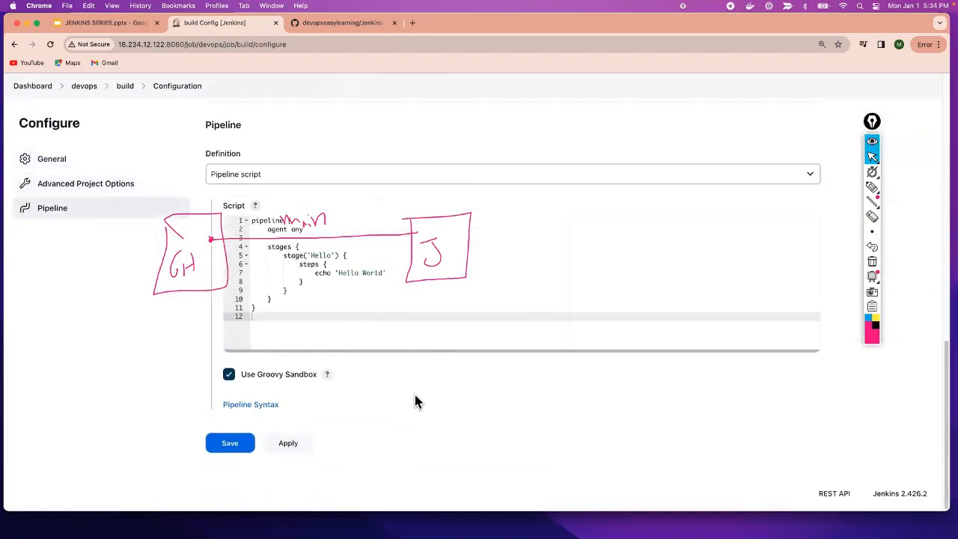
scroll(417, 401, "up", 7)
Open the configuration of the test job in the QA folder and examine its pipeline definition and script
left_click(27, 87)
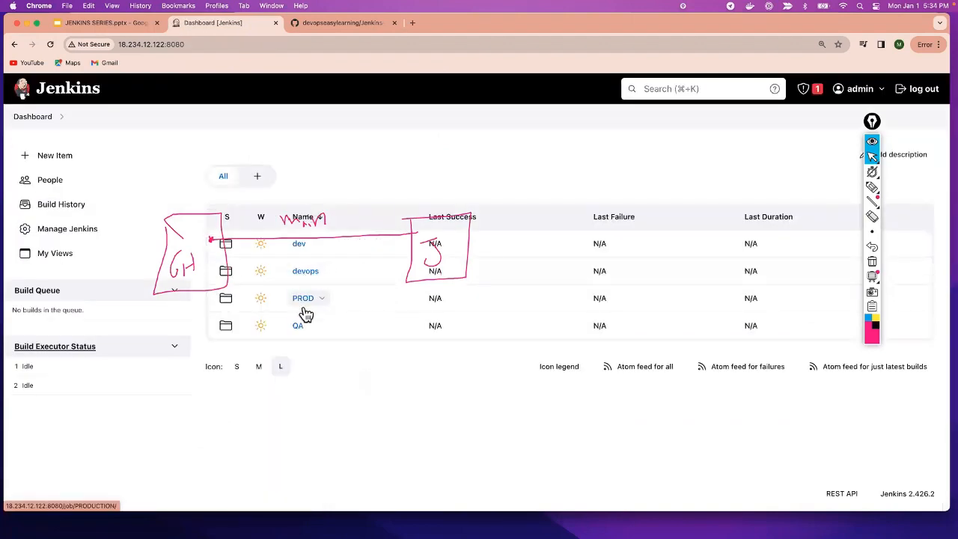
left_click(298, 326)
left_click(301, 286)
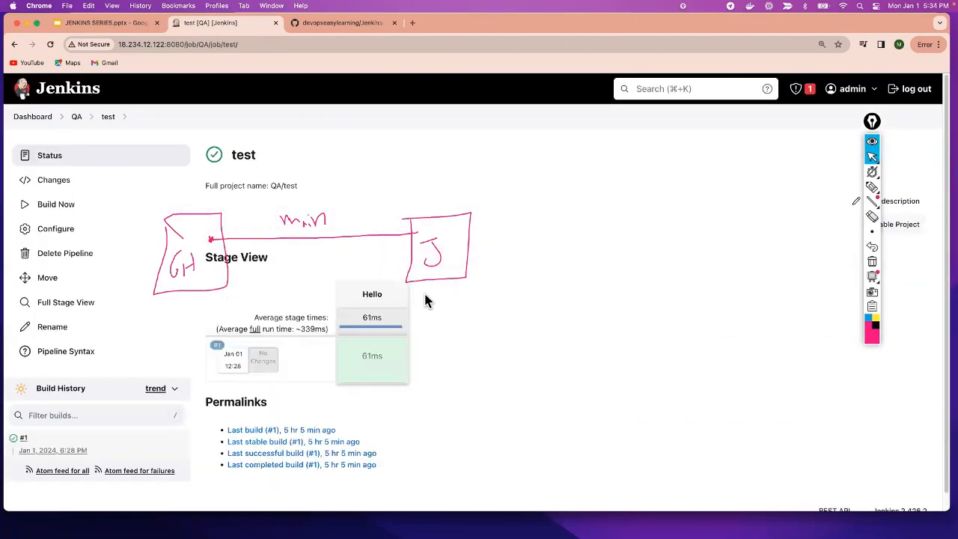
left_click(60, 229)
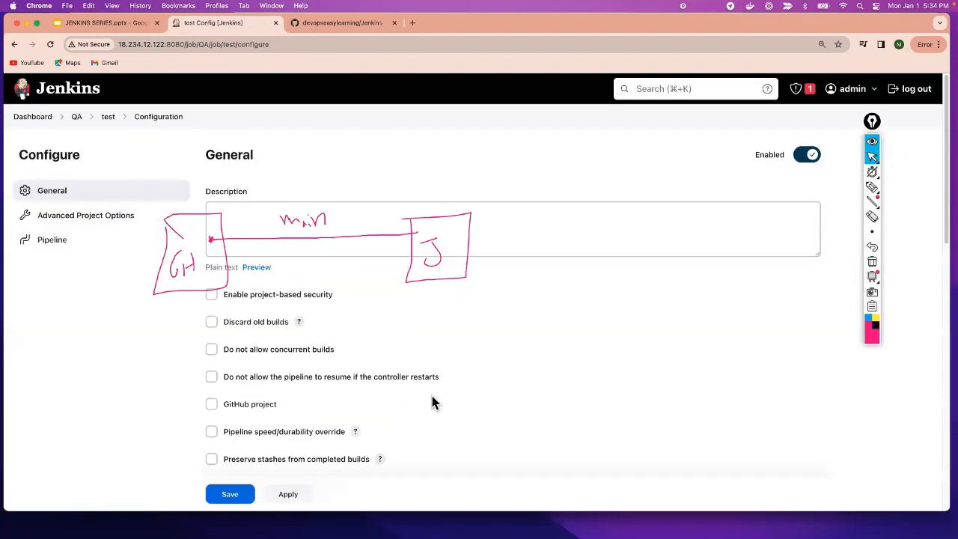
scroll(432, 400, "down", 2)
scroll(432, 404, "down", 10)
scroll(430, 403, "up", 8)
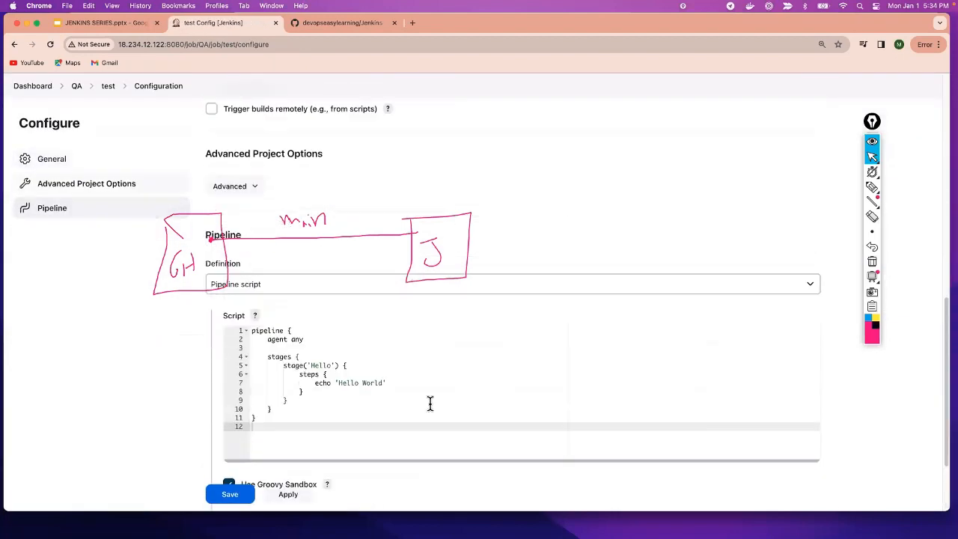
scroll(428, 404, "down", 5)
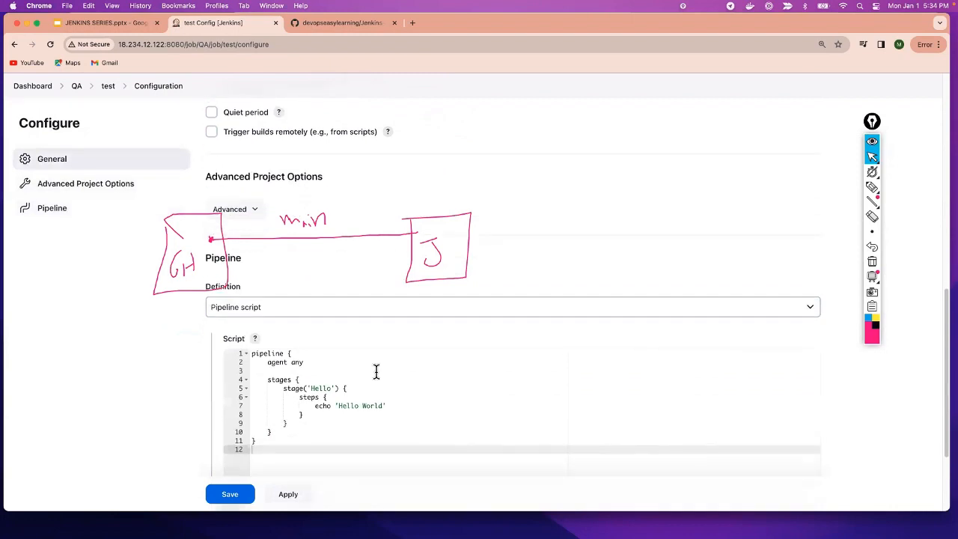
Create a Pipeline job named test in the push folder inside PROD
left_click(34, 88)
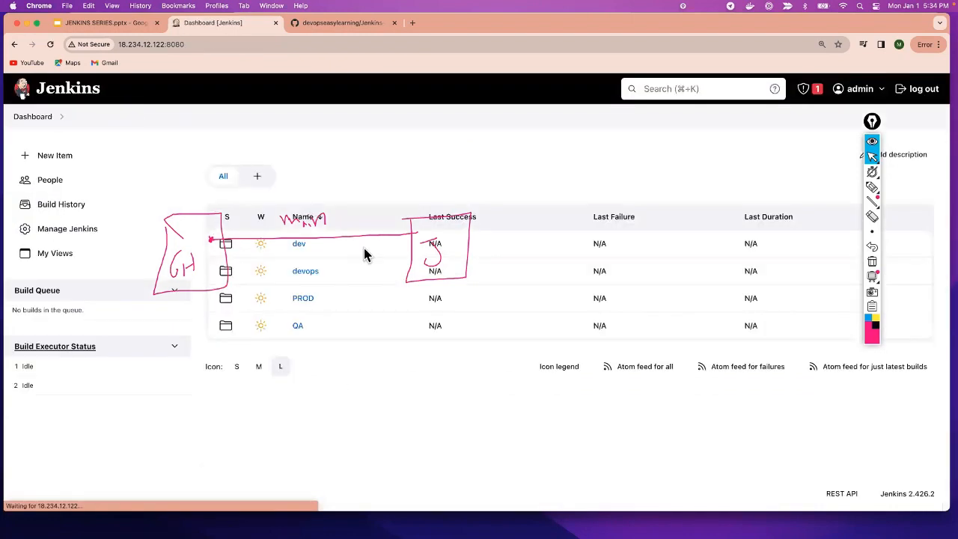
left_click(303, 299)
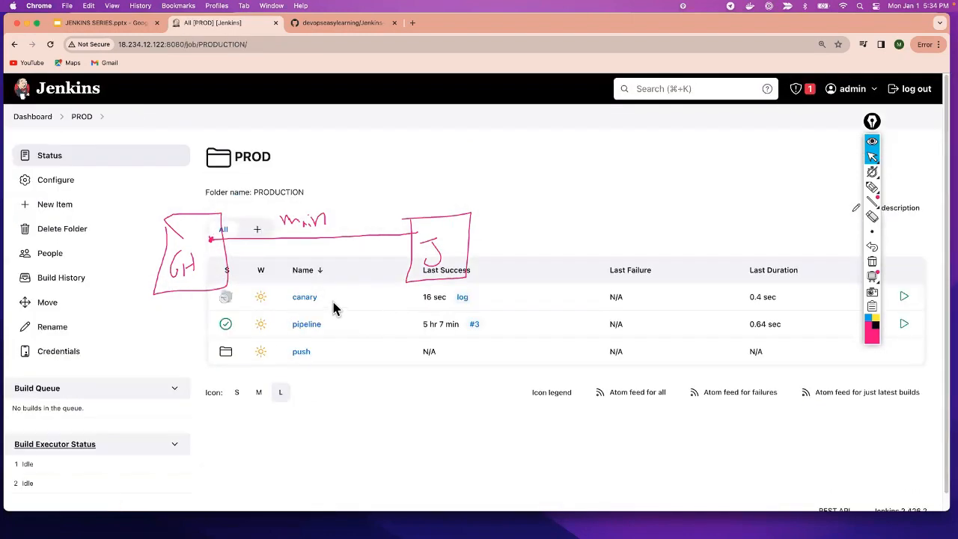
left_click(302, 352)
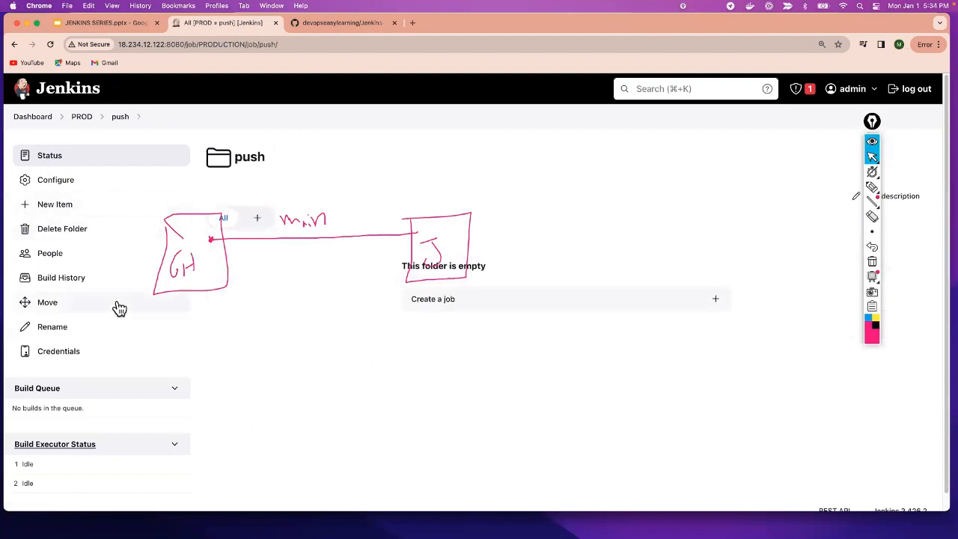
left_click(62, 219)
left_click(299, 196)
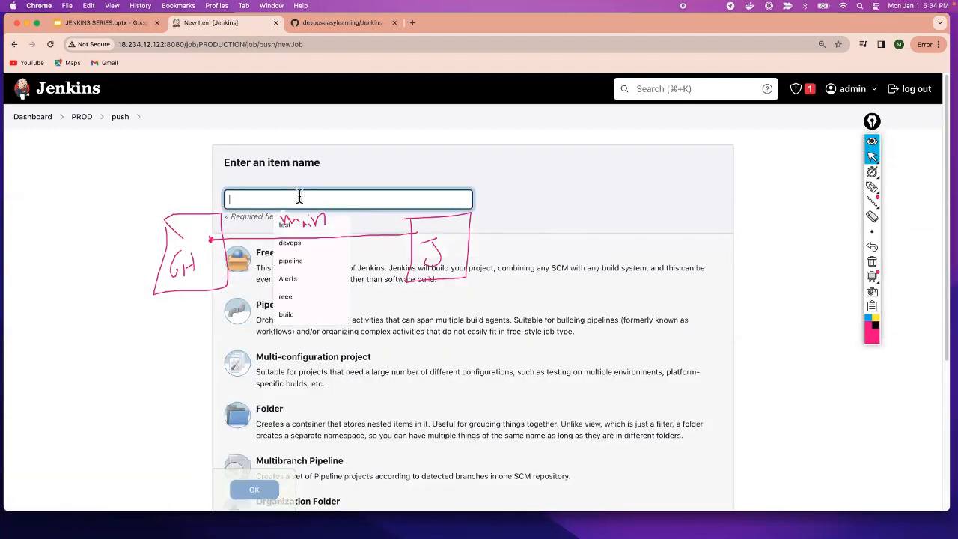
type("test")
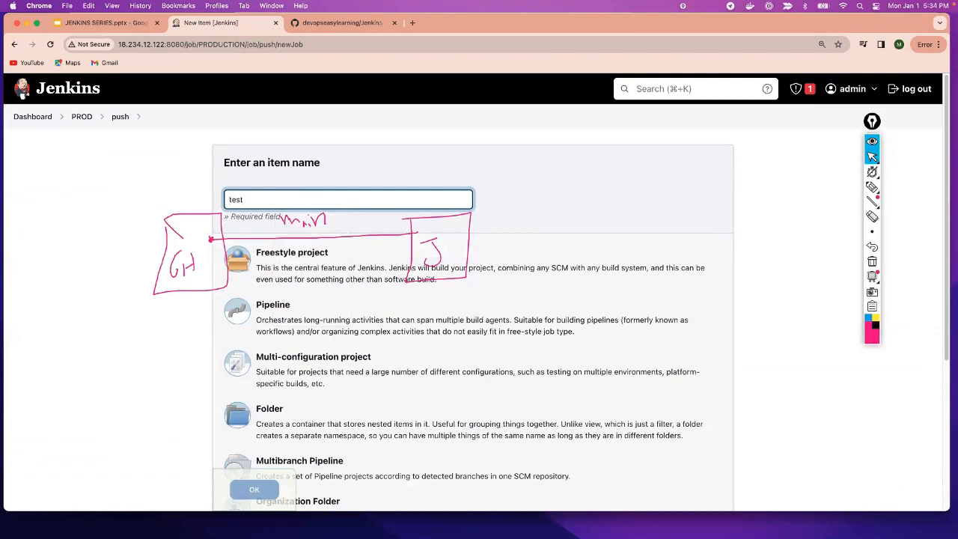
left_click(374, 315)
scroll(389, 444, "down", 5)
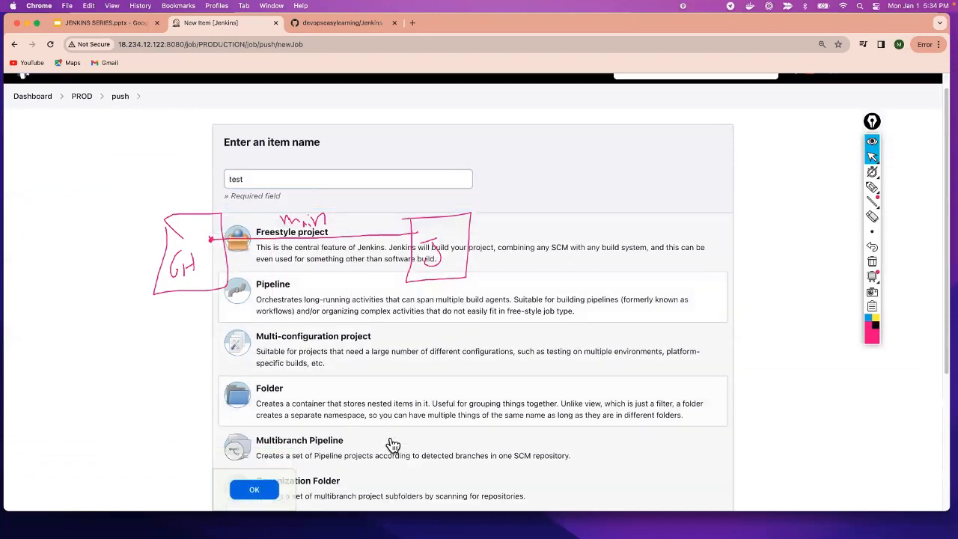
left_click(262, 447)
Set the new test job's definition to Pipeline script from SCM, with Git as the SCM
scroll(566, 446, "down", 10)
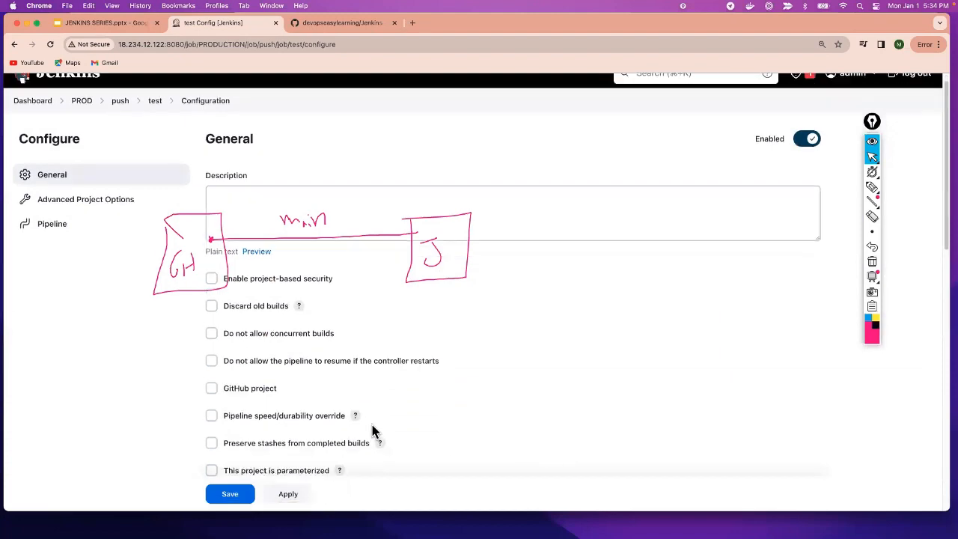
scroll(375, 427, "down", 5)
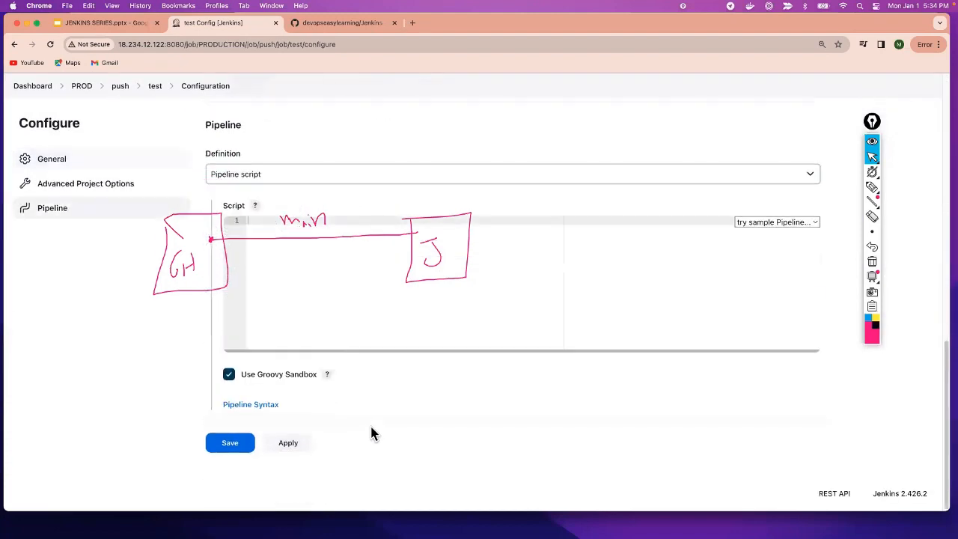
scroll(369, 433, "up", 5)
scroll(361, 428, "down", 5)
left_click(278, 177)
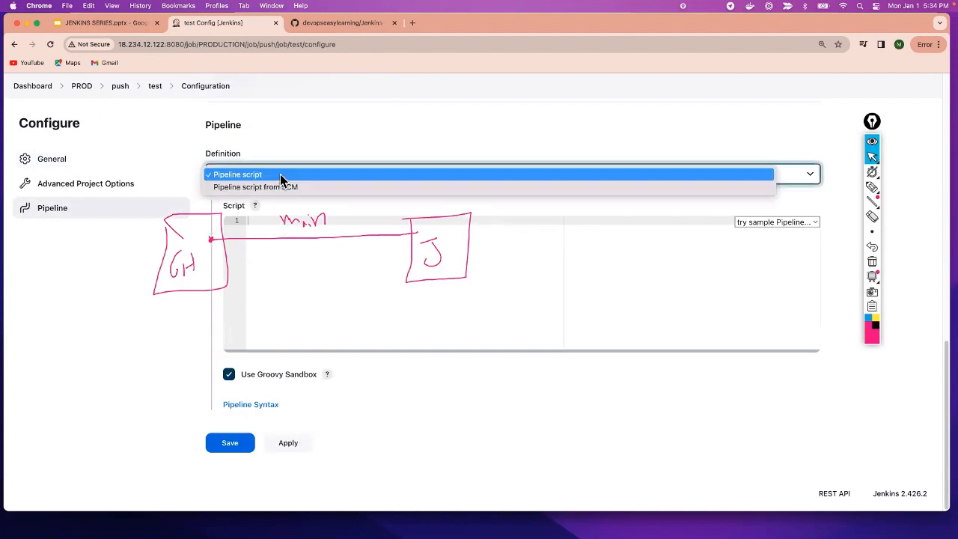
left_click(455, 227)
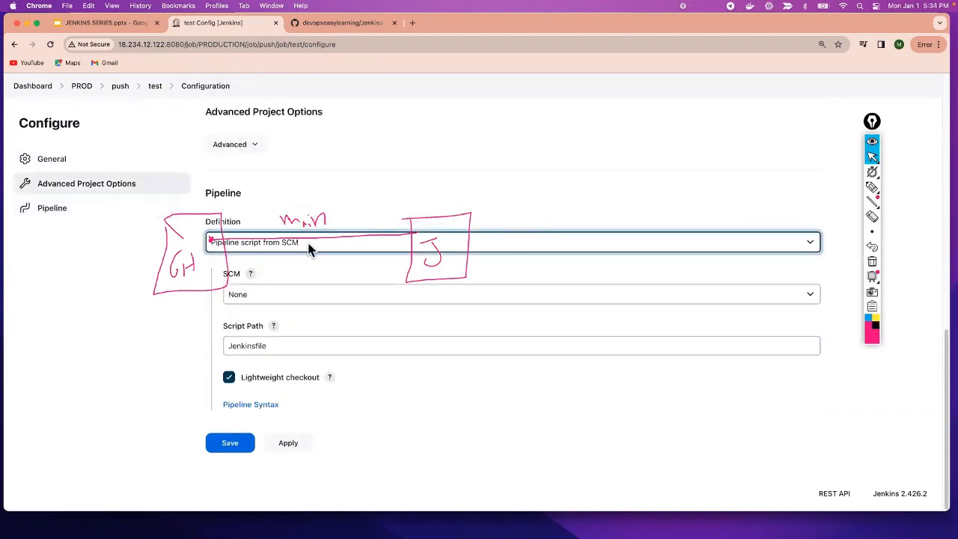
left_click(274, 296)
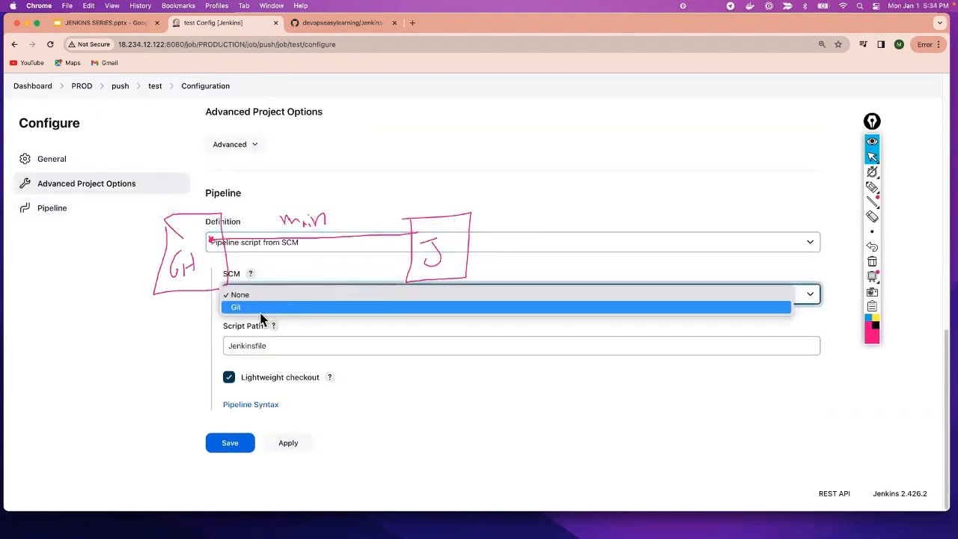
left_click(319, 313)
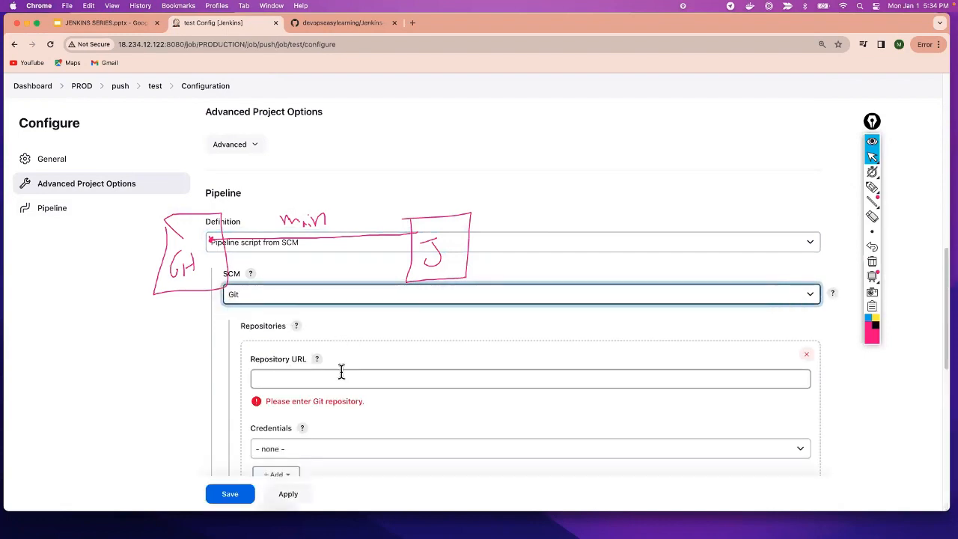
Copy the Jenkins-series repository's HTTPS clone address from GitHub and paste it as the job's Repository URL
scroll(359, 374, "down", 1)
scroll(390, 395, "down", 1)
left_click(321, 292)
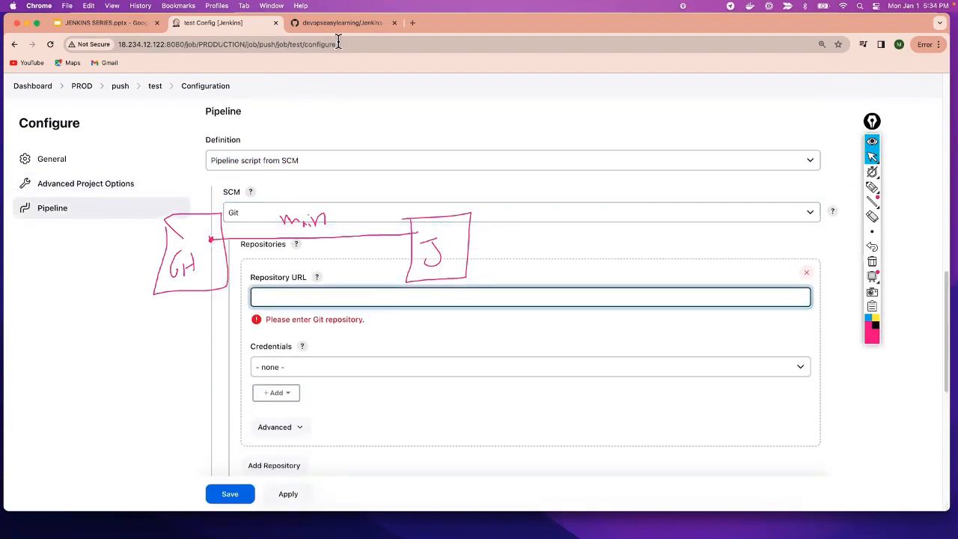
left_click(342, 27)
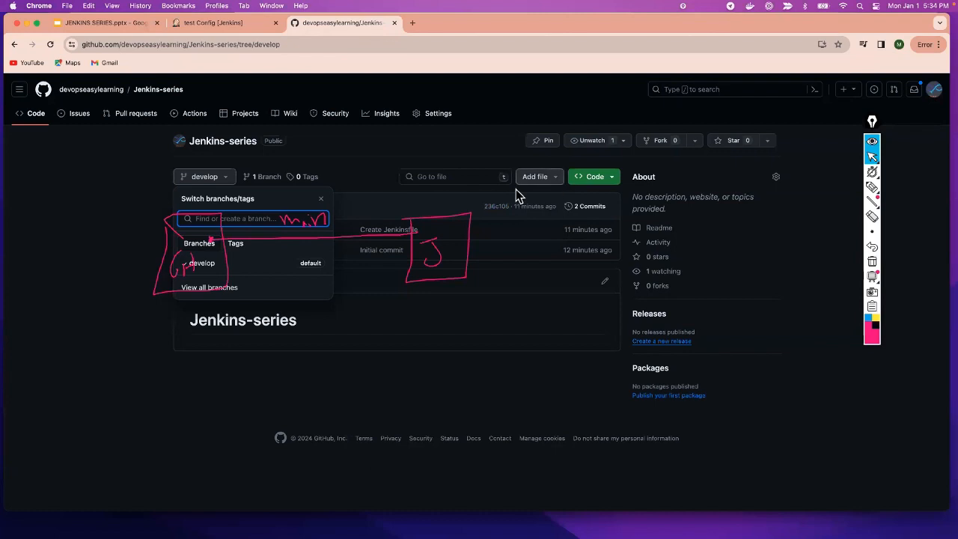
left_click(602, 179)
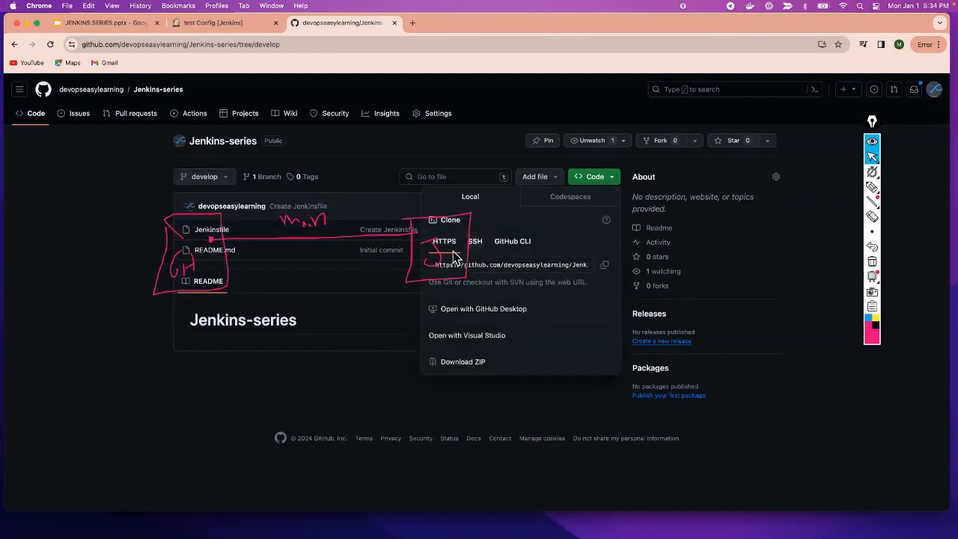
left_click(604, 264)
left_click(235, 24)
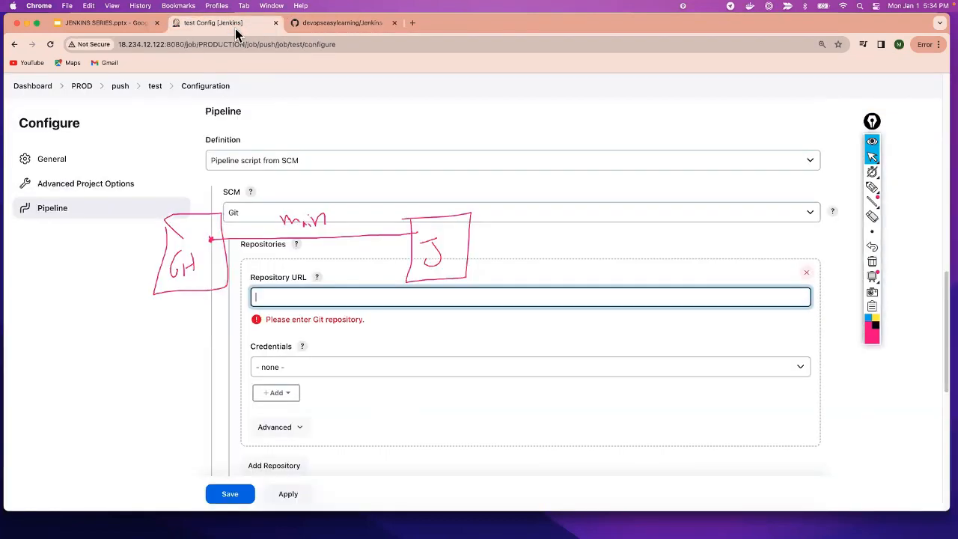
key("super+v")
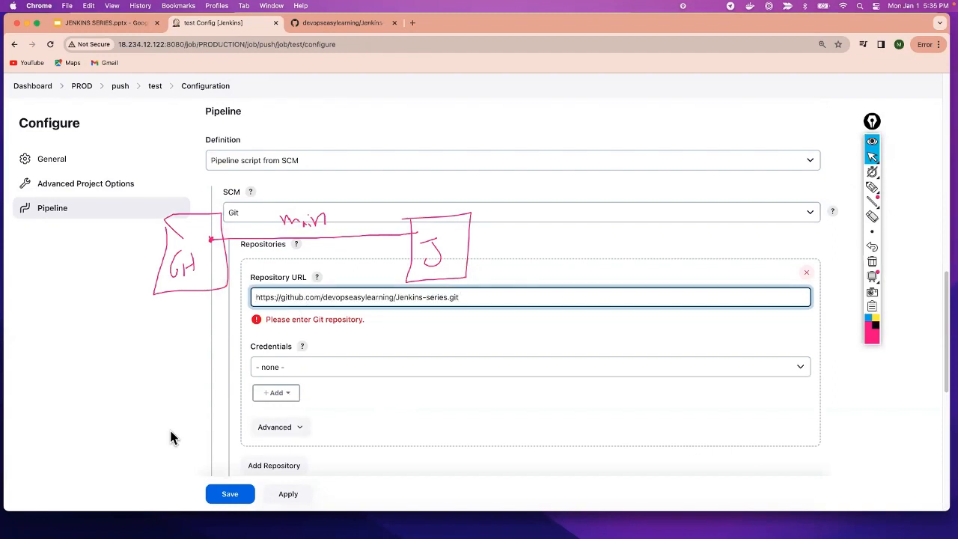
Save the test job with the branch specifier set to */develop, and start a build
scroll(412, 442, "down", 5)
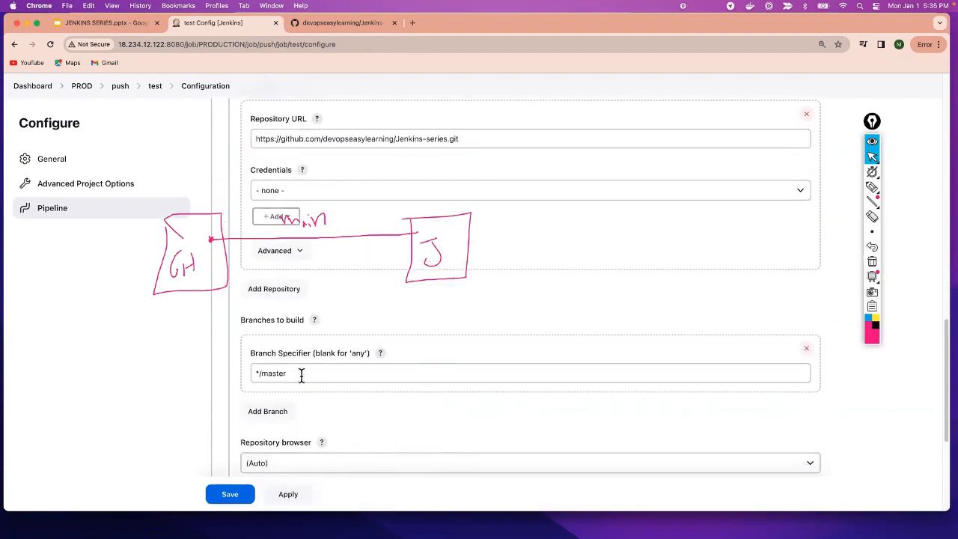
left_click_drag(301, 376, 263, 372)
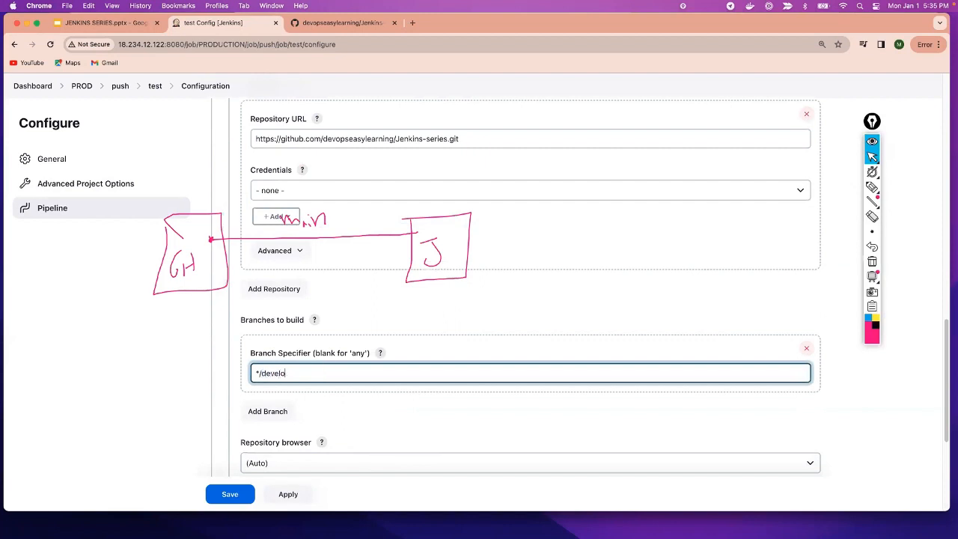
scroll(410, 436, "down", 5)
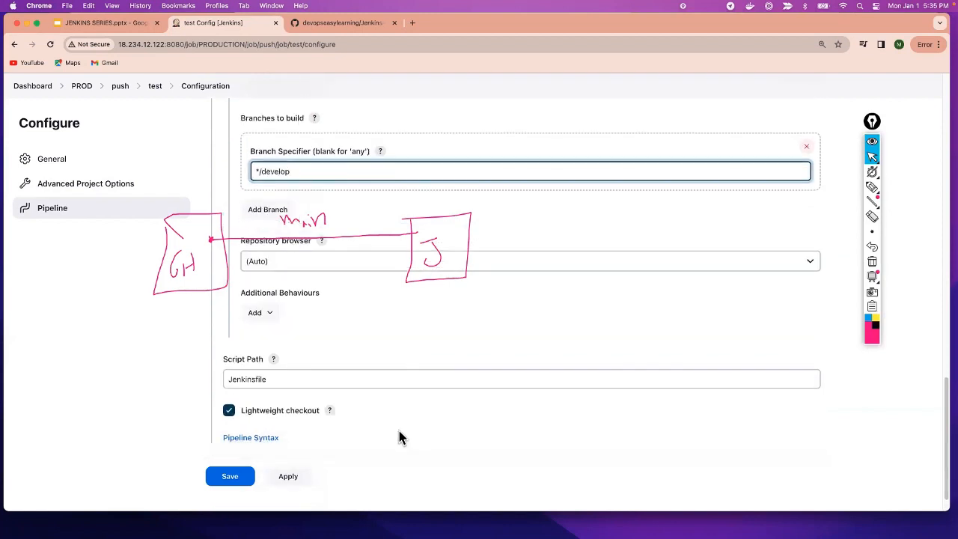
left_click(230, 476)
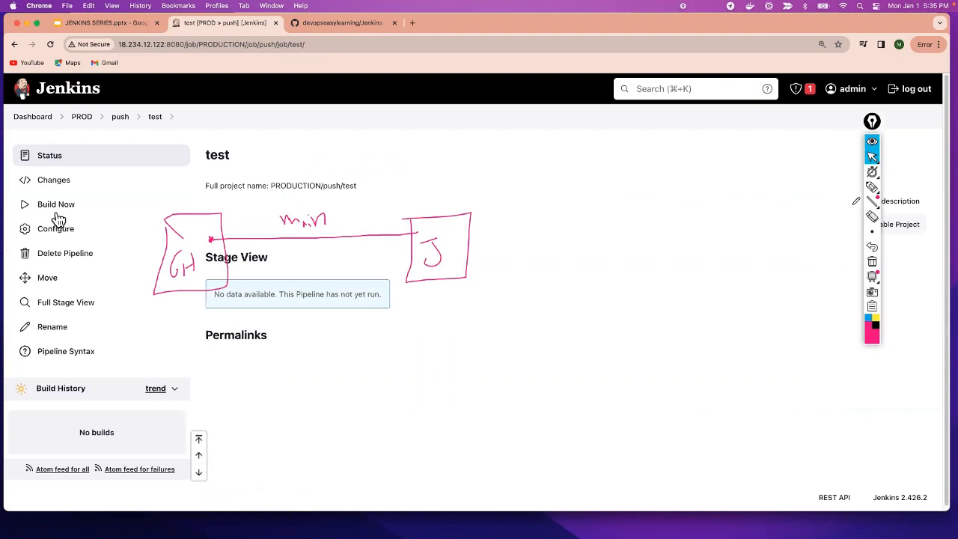
left_click(58, 212)
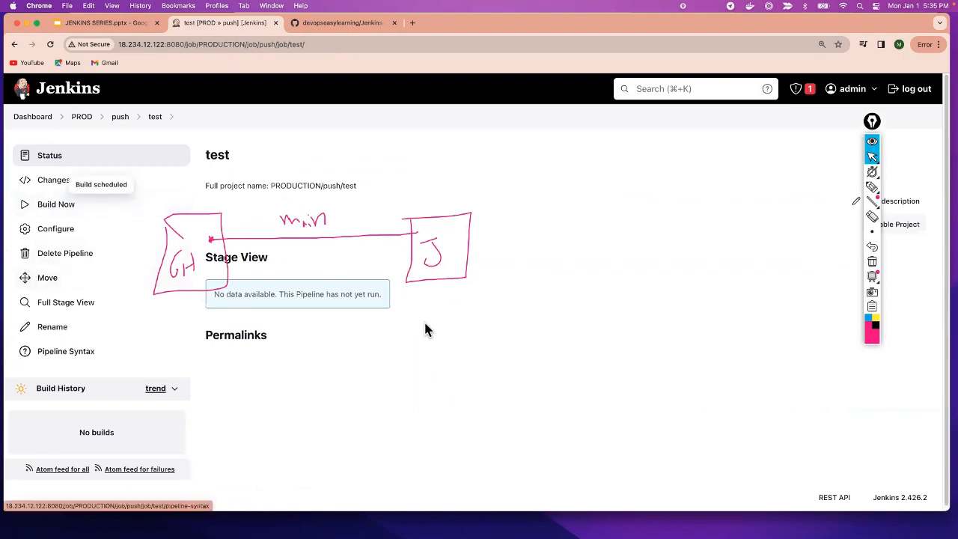
Open the test job's configuration and review its branch specifier and script path
left_click(69, 230)
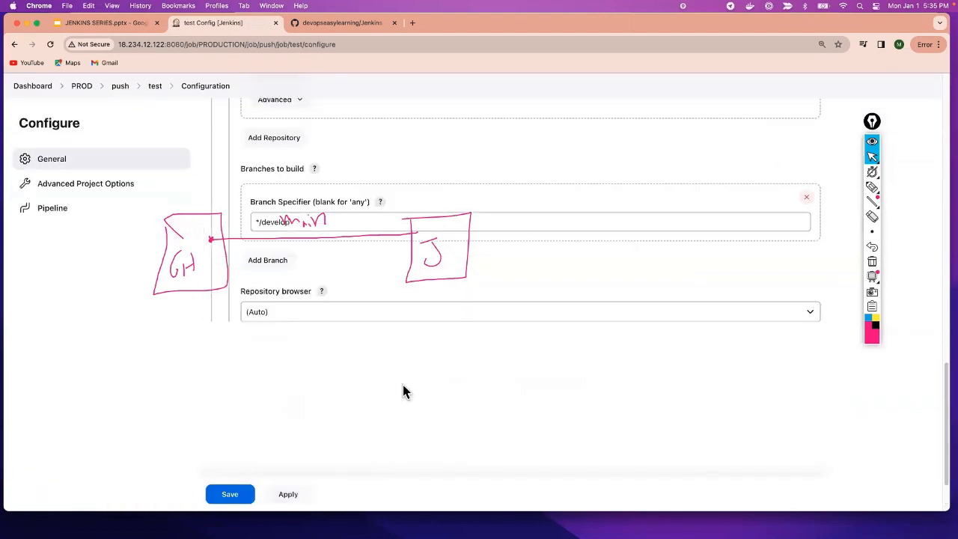
scroll(404, 389, "down", 2)
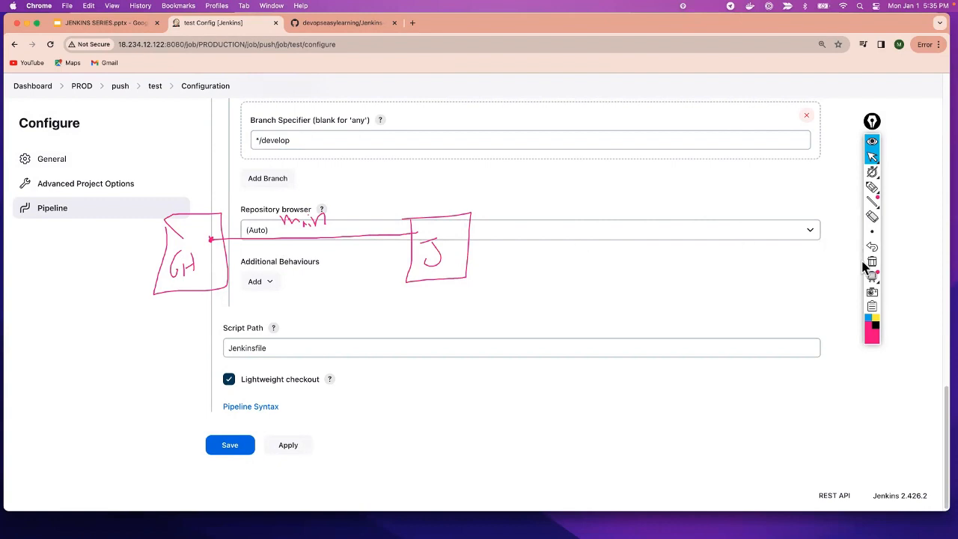
Switch to Visual Studio Code and relabel the line between the GH and J boxes from main to Dev in the overlay sketch
key("super+Tab")
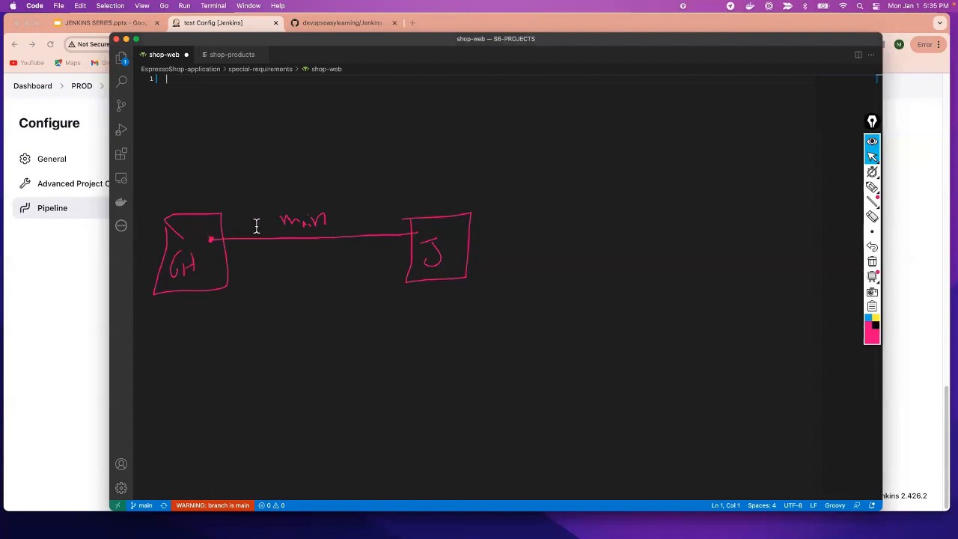
left_click(872, 216)
left_click_drag(329, 229, 297, 229)
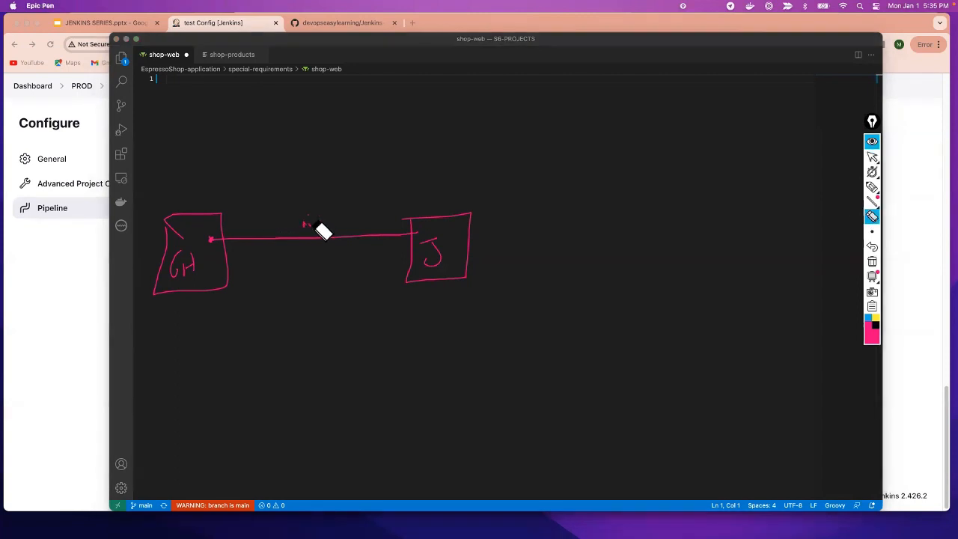
left_click(872, 186)
mouse_move(267, 179)
left_mouse_down()
mouse_move(291, 224)
mouse_move(336, 223)
mouse_move(364, 202)
left_mouse_up()
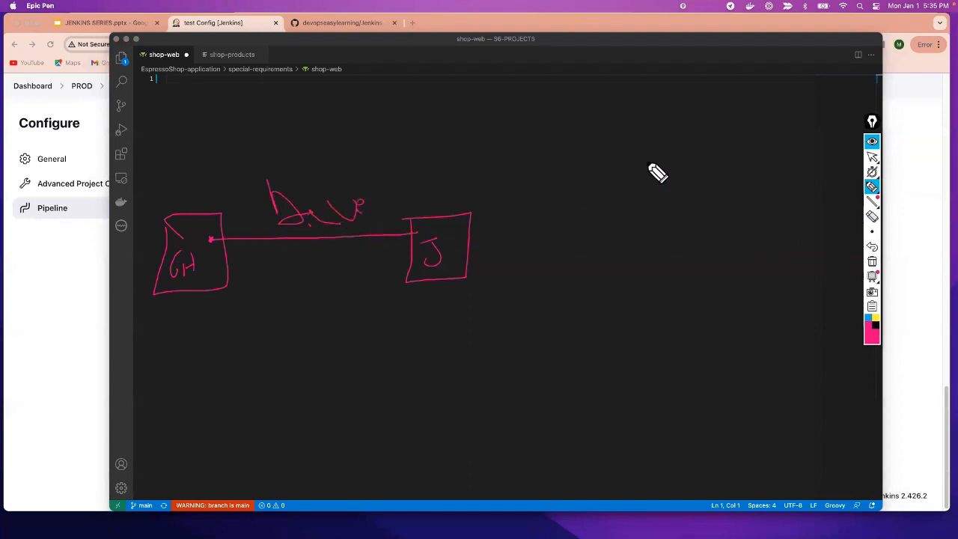
Clear the overlay, sketch branches a, b, c and D with arrows into one box, and erase the sketch after explaining it
left_click(872, 263)
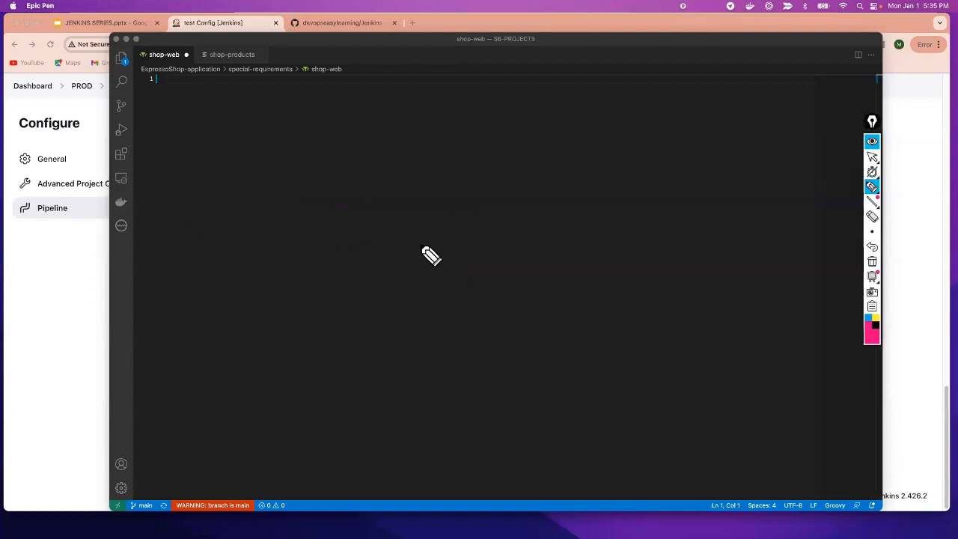
mouse_move(496, 214)
left_mouse_down()
mouse_move(487, 302)
mouse_move(626, 307)
mouse_move(507, 197)
mouse_move(497, 217)
left_mouse_up()
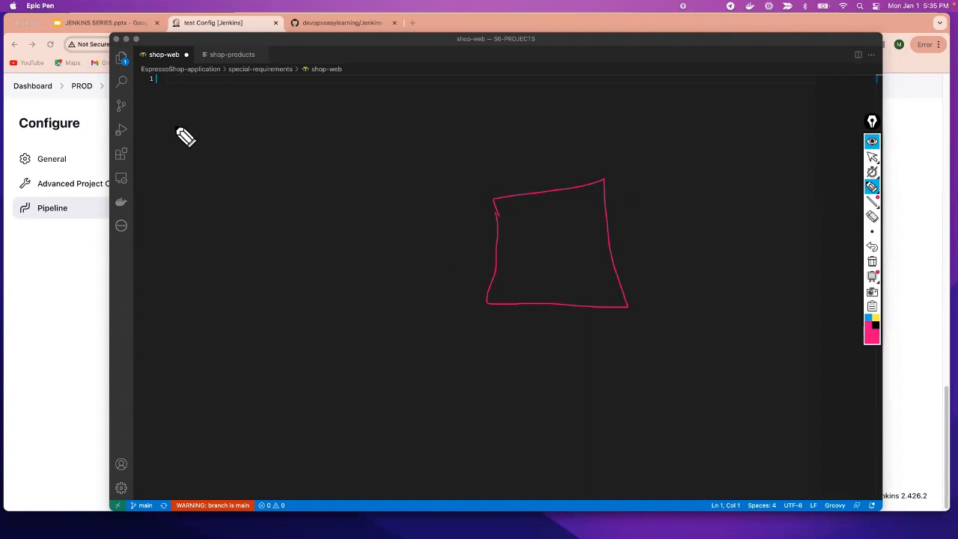
mouse_move(178, 125)
left_mouse_down()
mouse_move(201, 138)
mouse_move(201, 213)
mouse_move(529, 228)
left_mouse_up()
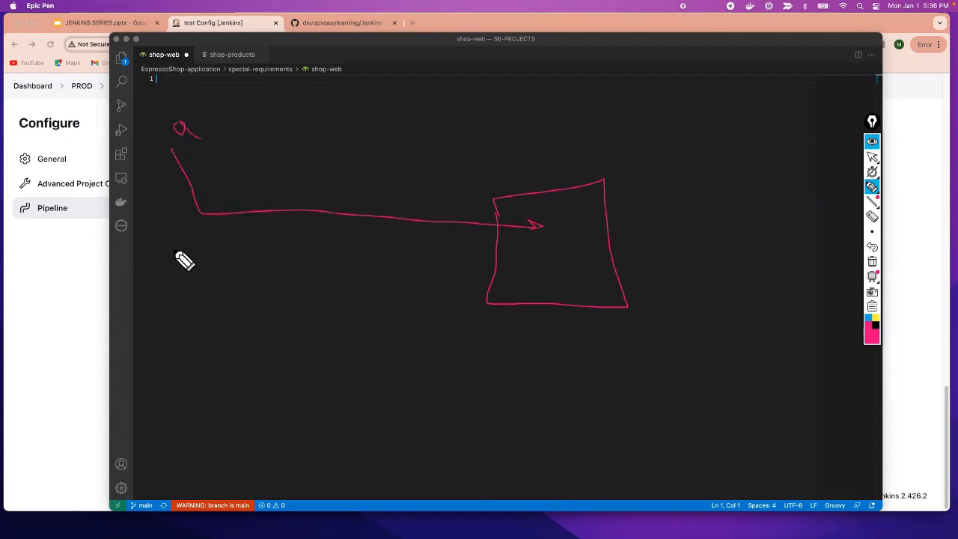
mouse_move(157, 251)
left_mouse_down()
mouse_move(179, 280)
mouse_move(551, 275)
left_mouse_up()
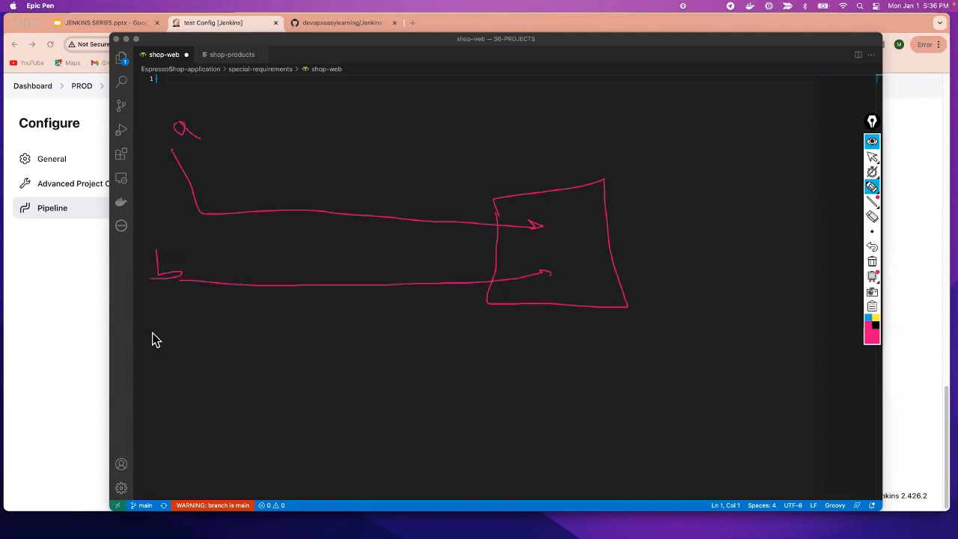
mouse_move(165, 339)
left_mouse_down()
mouse_move(154, 352)
mouse_move(197, 359)
mouse_move(443, 332)
mouse_move(534, 296)
mouse_move(528, 301)
left_mouse_up()
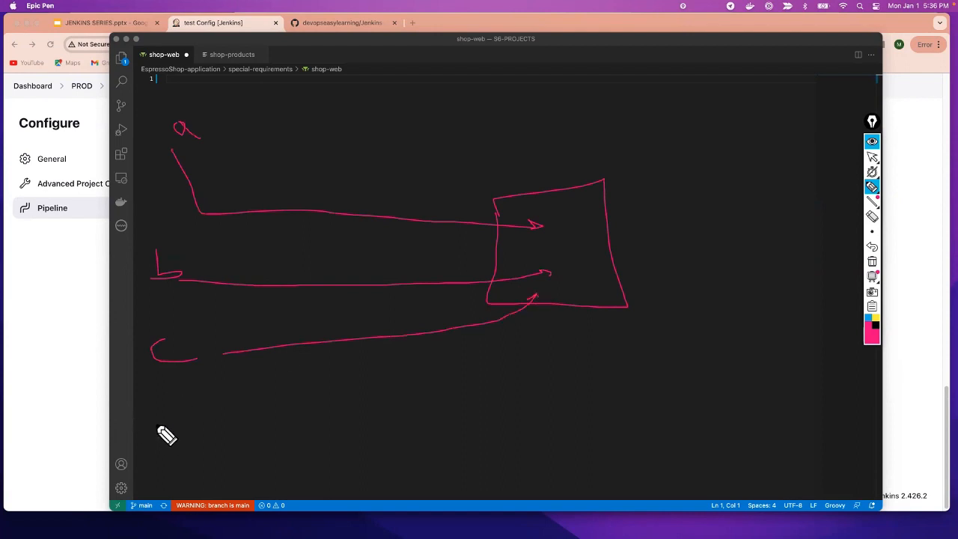
mouse_move(155, 424)
left_mouse_down()
mouse_move(174, 450)
mouse_move(413, 391)
mouse_move(573, 287)
left_mouse_up()
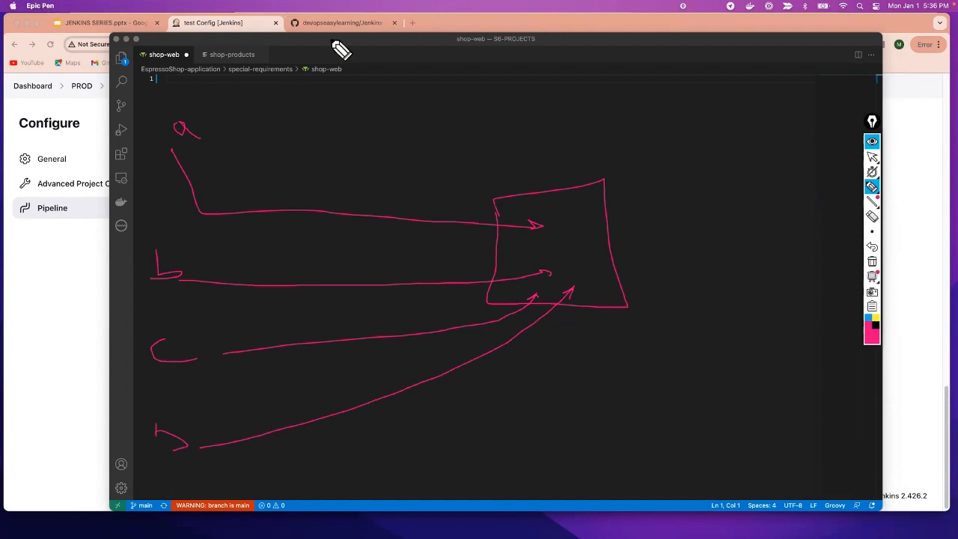
left_click(873, 156)
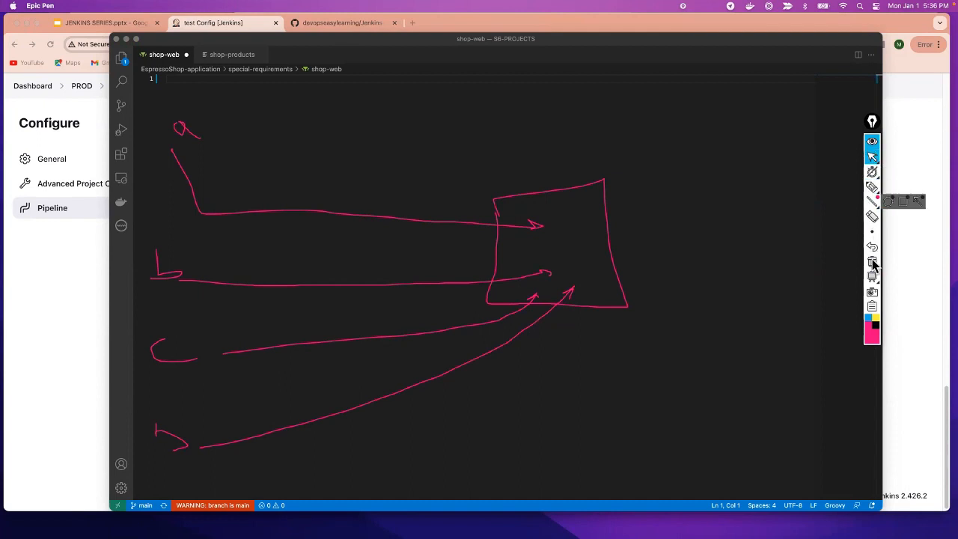
left_click(872, 262)
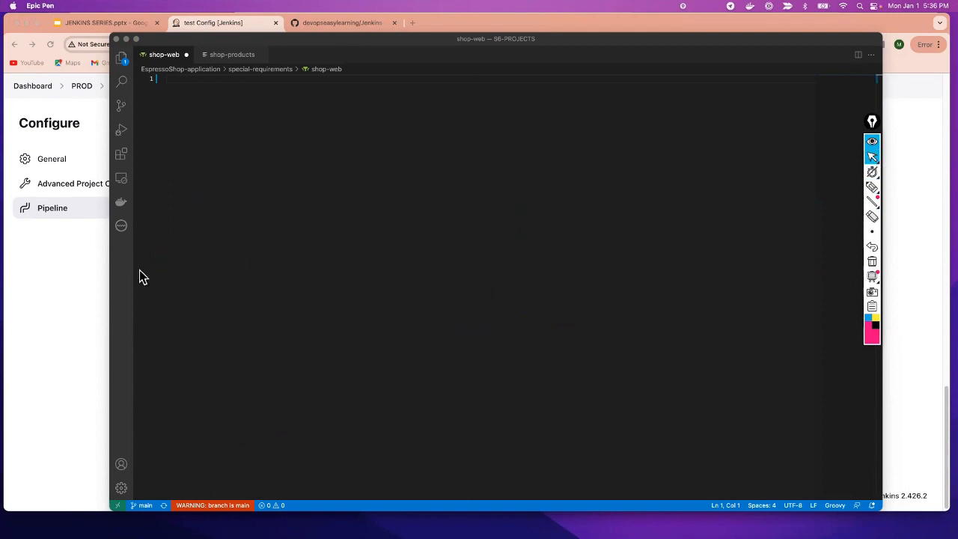
Return to Jenkins in Chrome and open the canary multibranch pipeline in the PROD folder
left_click(58, 305)
left_click(83, 86)
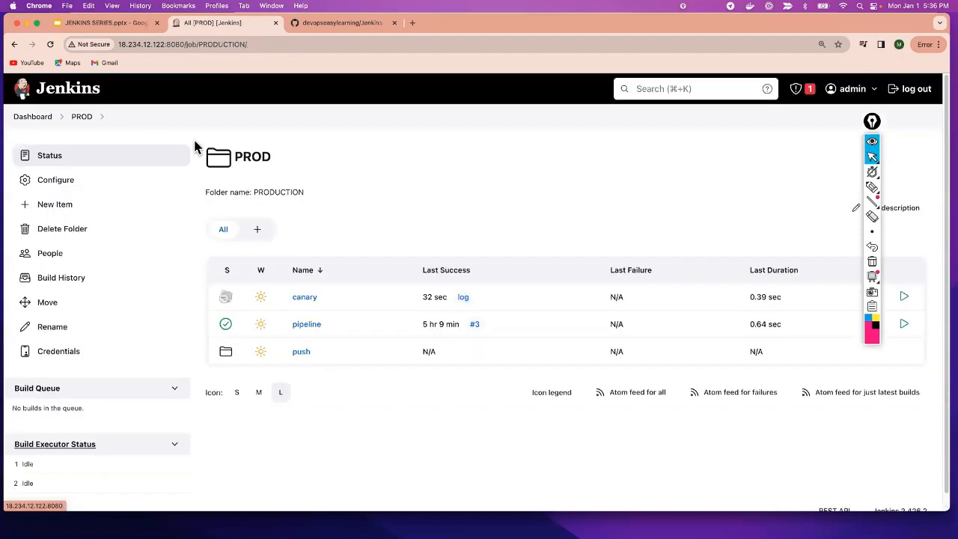
left_click(304, 297)
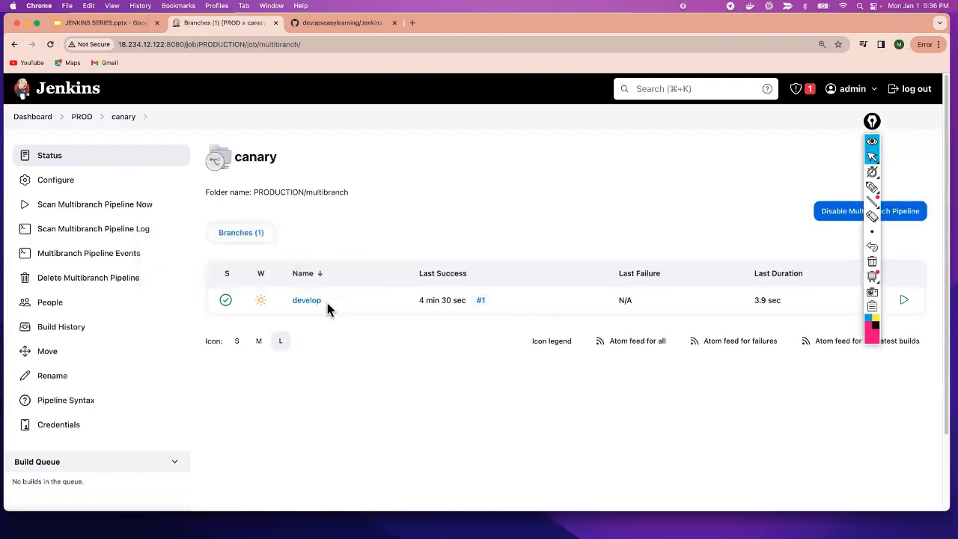
Create a branch named feature01 from develop in the Jenkins-series repository on GitHub
left_click(328, 27)
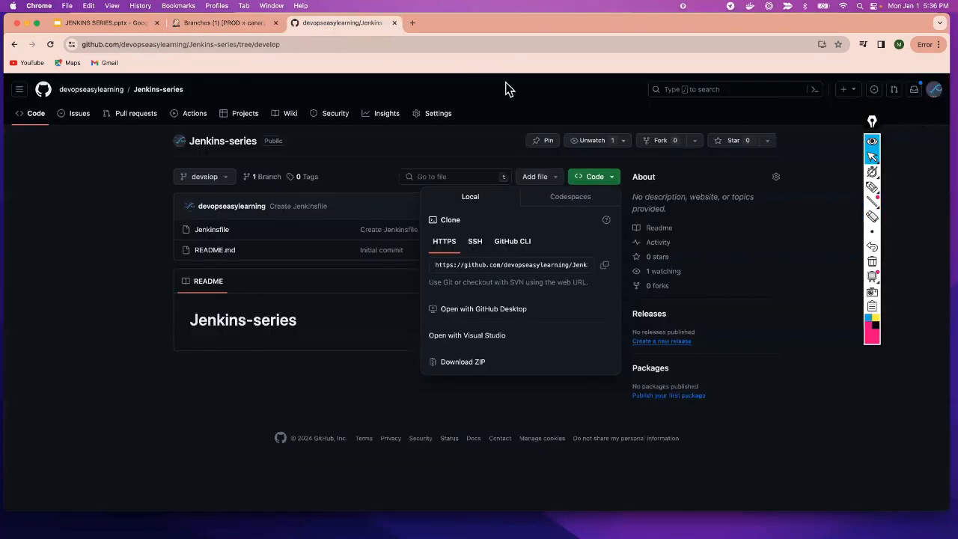
left_click(227, 179)
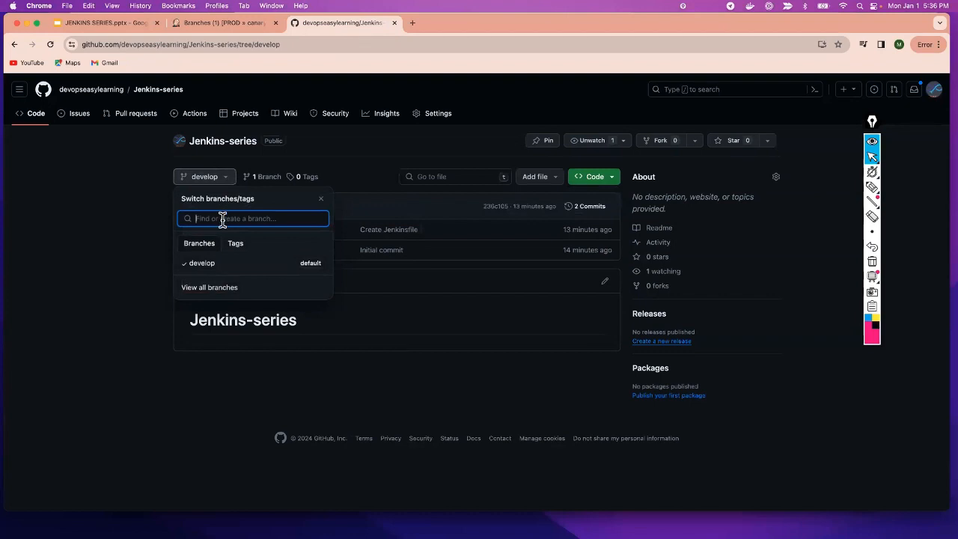
type("f")
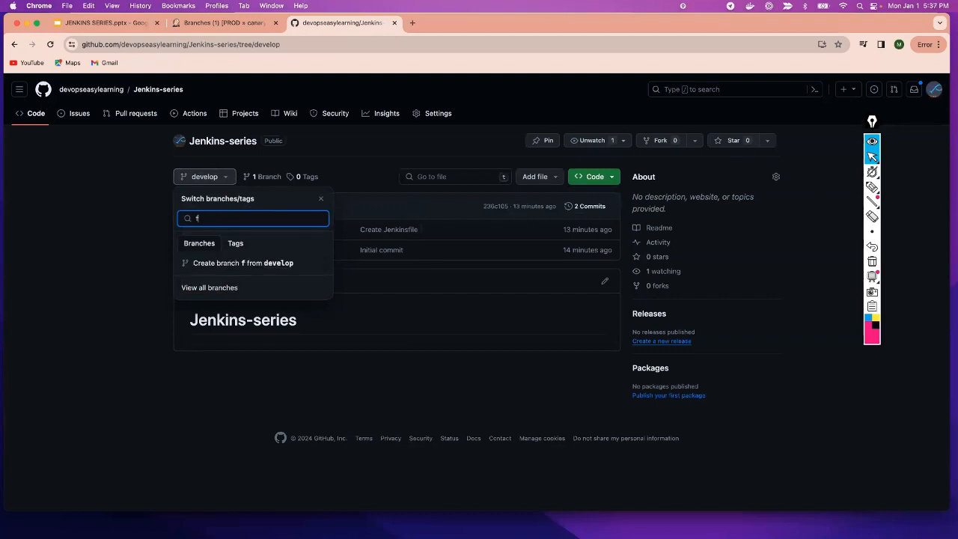
type("eature01")
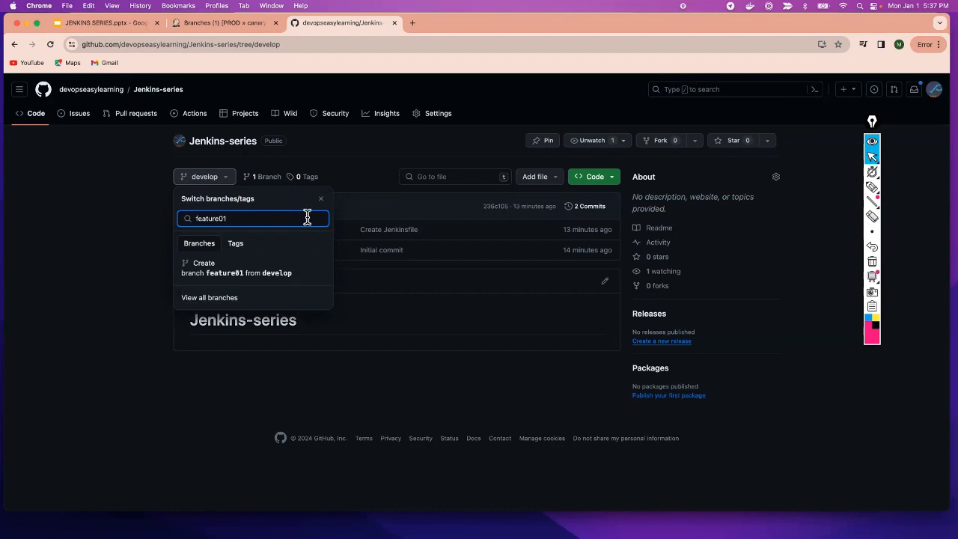
left_click(236, 281)
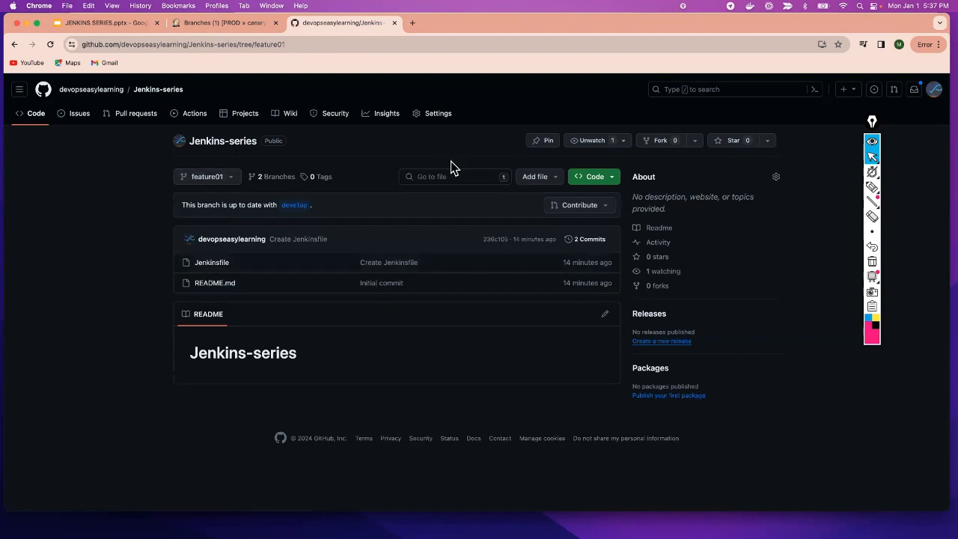
Create a second branch named test-bed from develop and refresh the repository's branch list
left_click(273, 179)
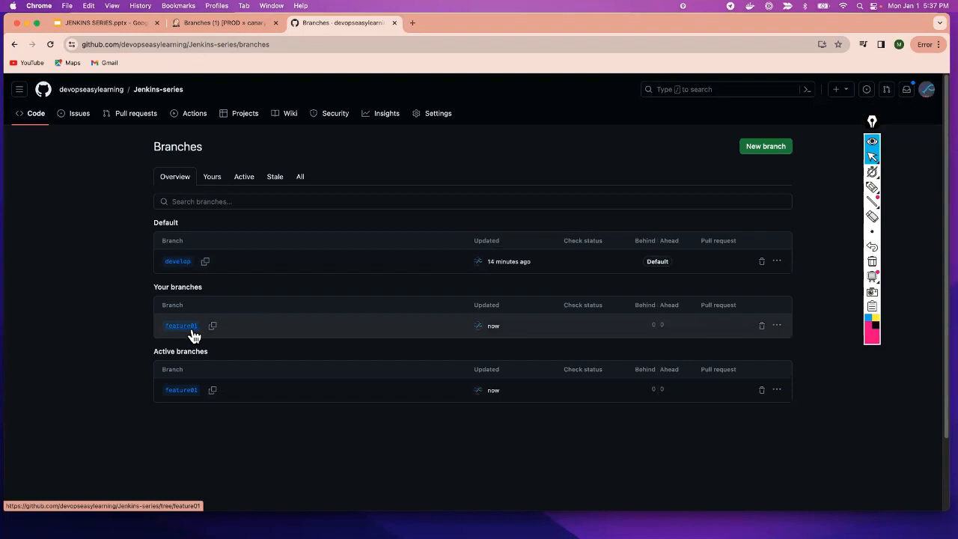
left_click(789, 150)
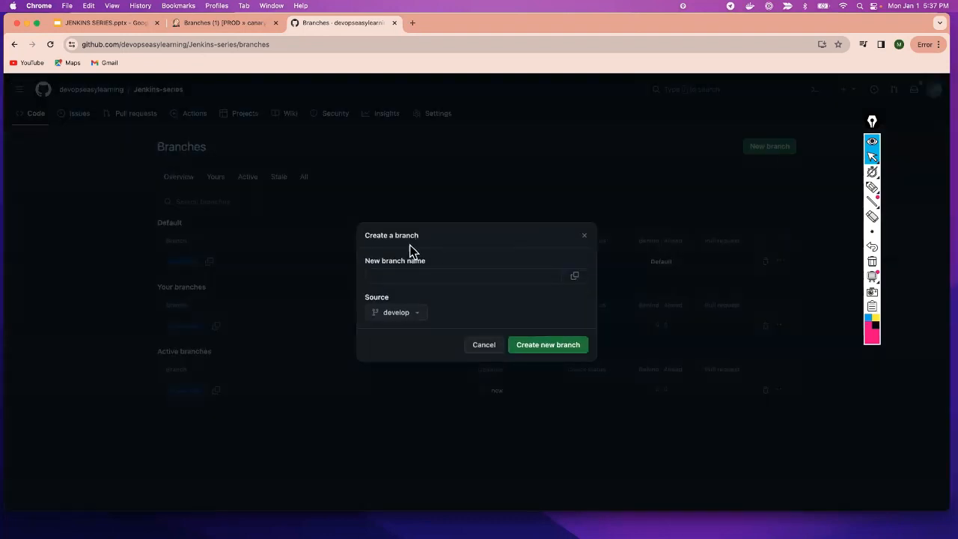
left_click(427, 276)
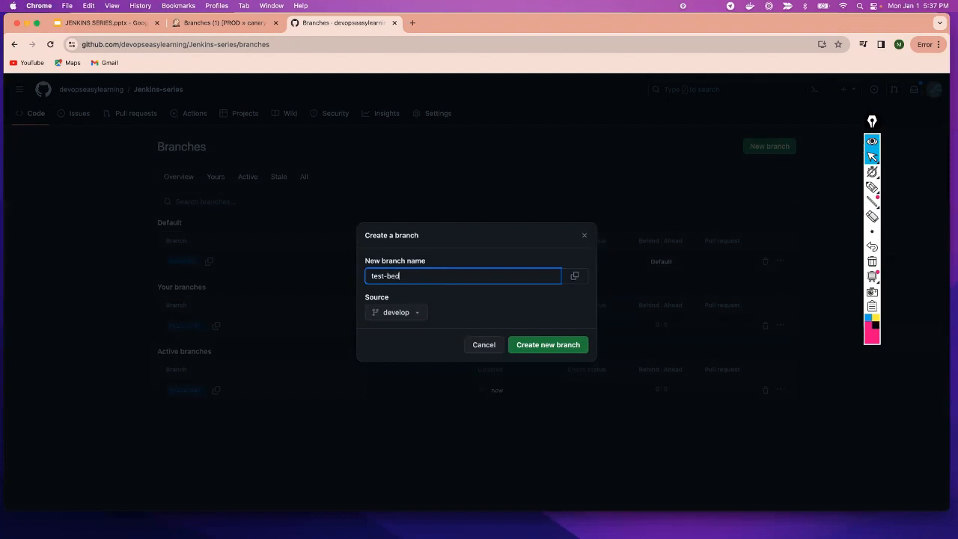
left_click(537, 348)
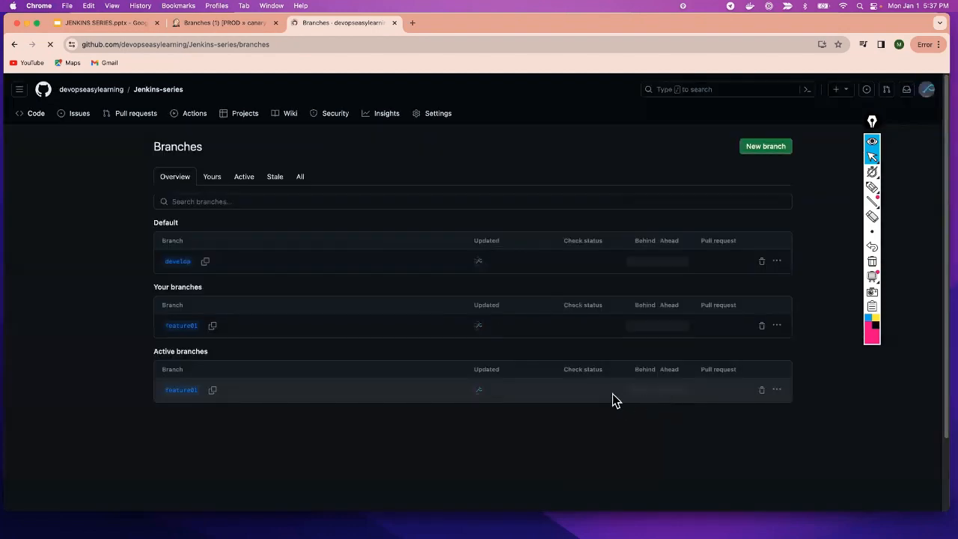
left_click(50, 45)
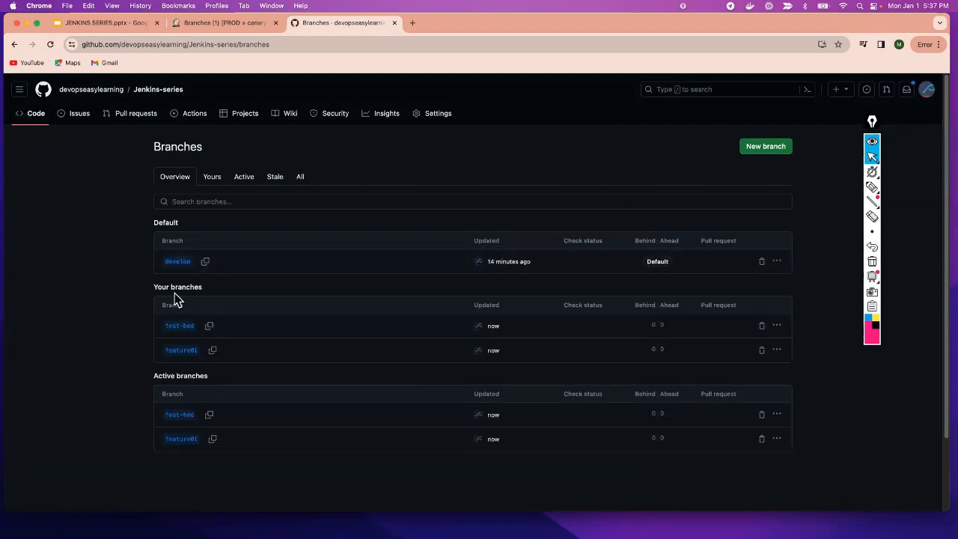
scroll(180, 330, "down", 1)
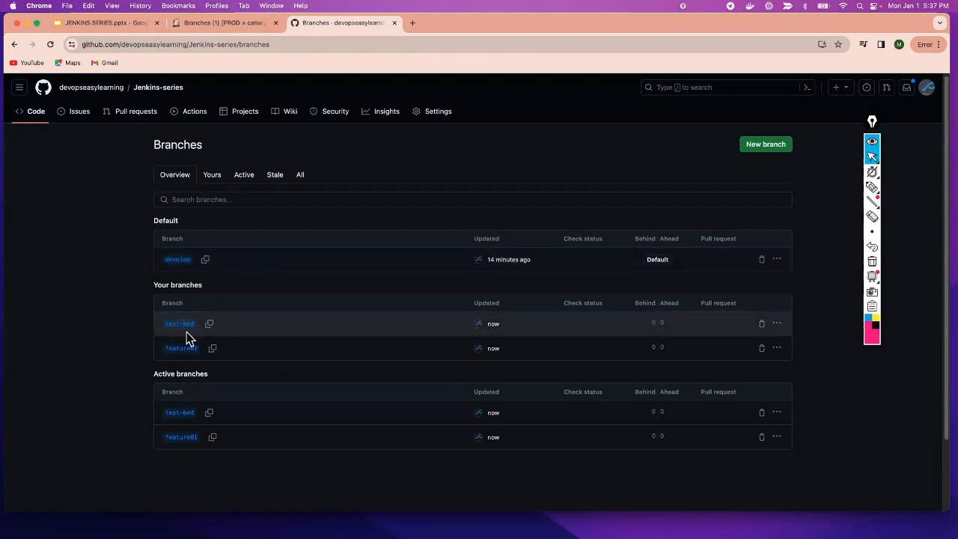
Refresh the canary pipeline in Jenkins, inspect the feature01 branch's stage view, and return to canary's branch list
left_click(222, 25)
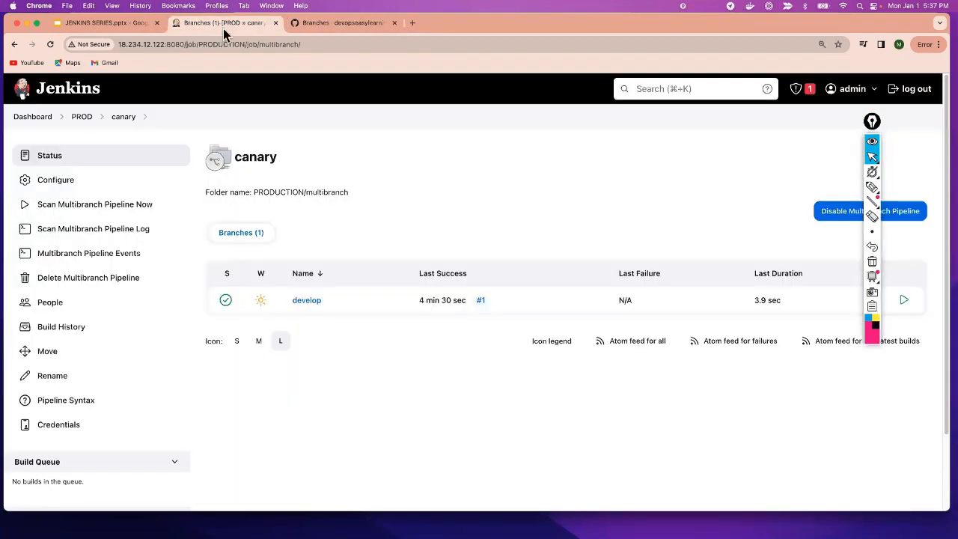
left_click(50, 44)
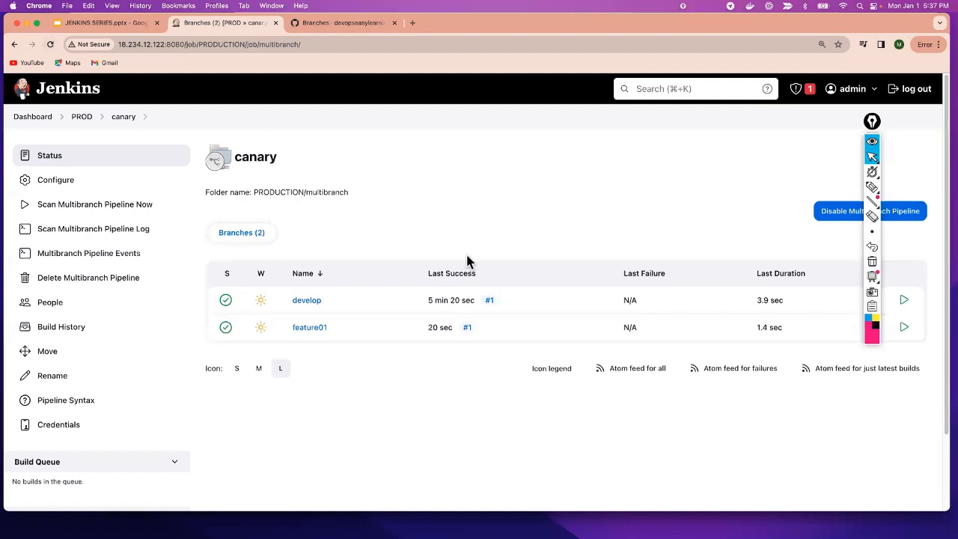
left_click(315, 329)
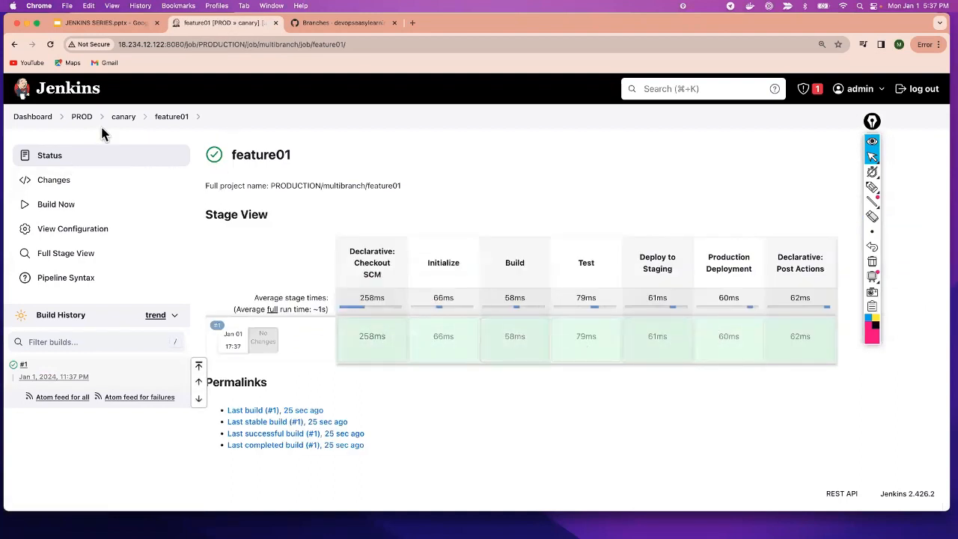
left_click(124, 120)
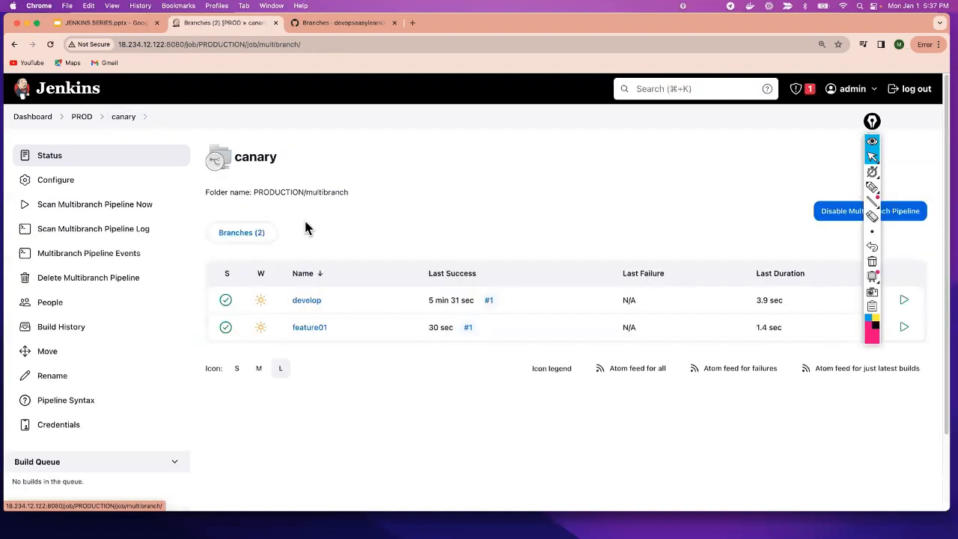
Refresh canary's branch list until the test-bed branch is detected, and open that branch's stage view
left_click(52, 46)
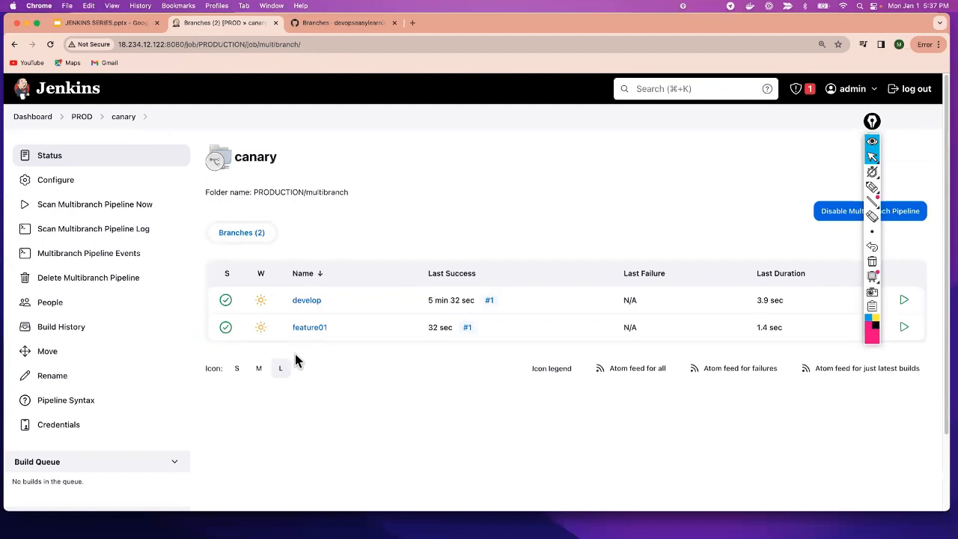
left_click(51, 45)
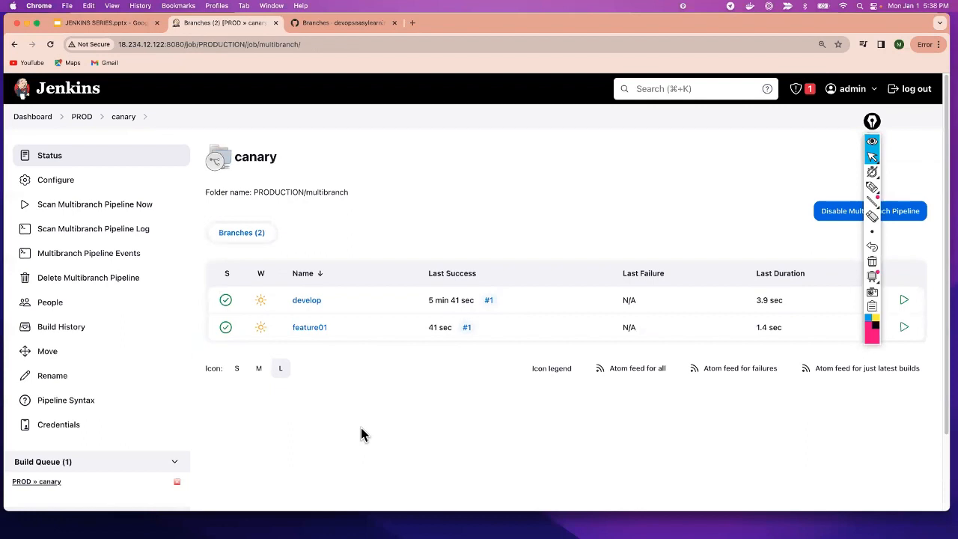
left_click(50, 45)
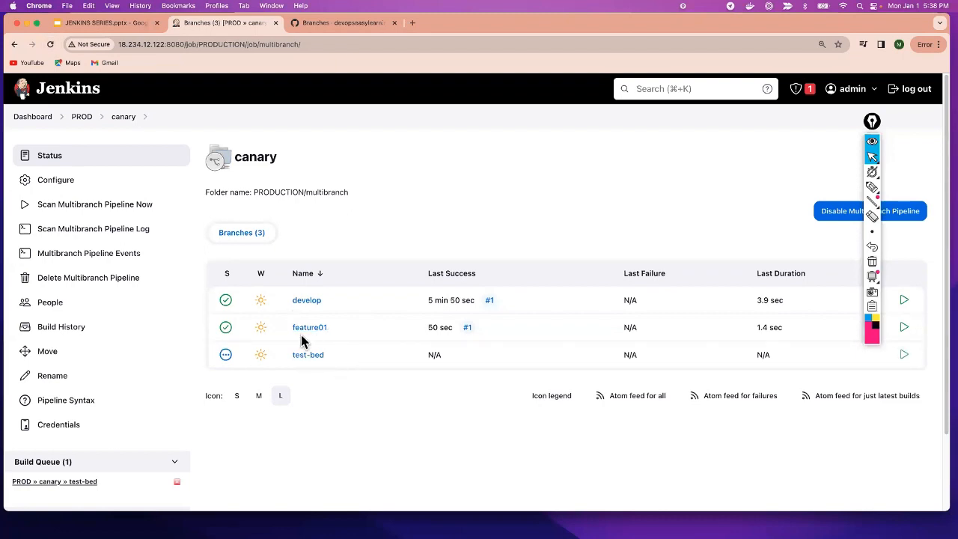
left_click(50, 44)
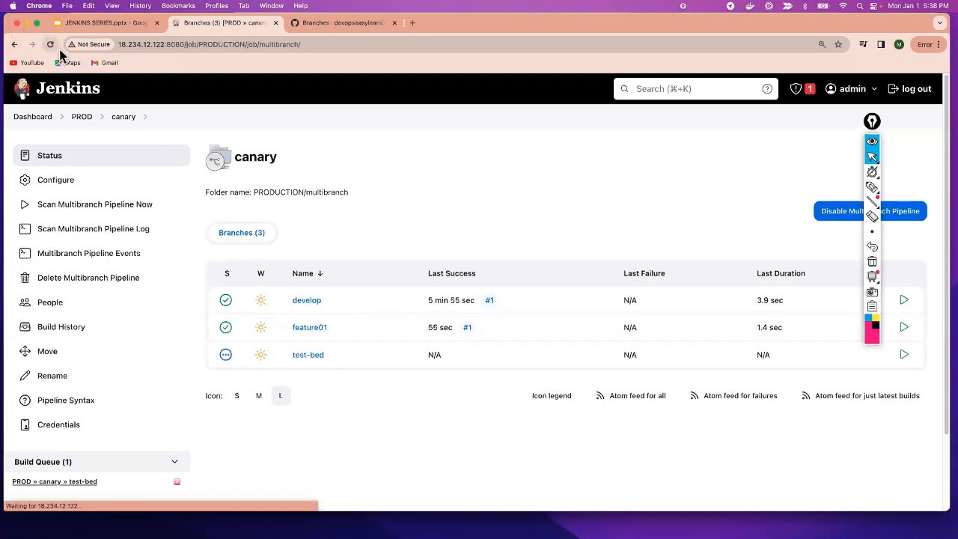
left_click(317, 356)
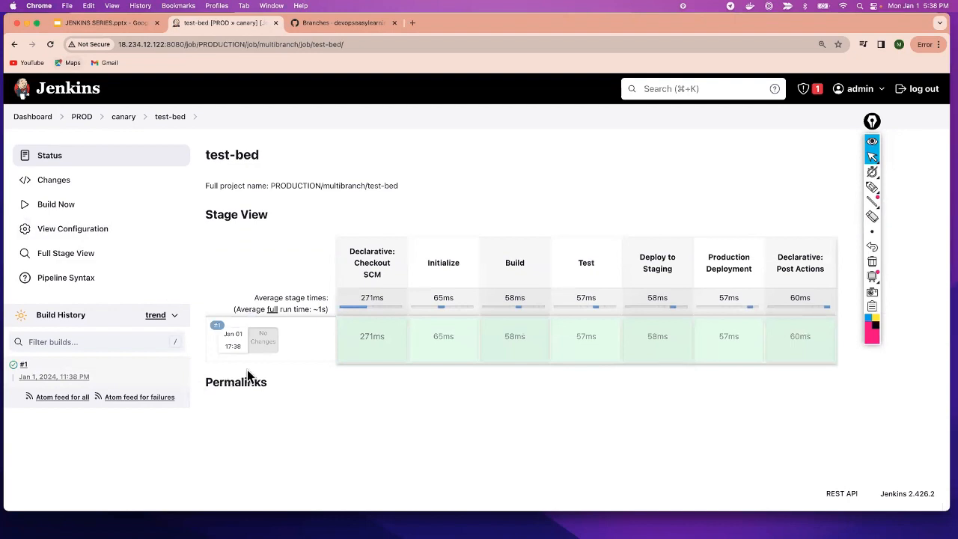
Switch to GitHub and create a branch named a1 from develop in the Jenkins-series repository
left_click(332, 22)
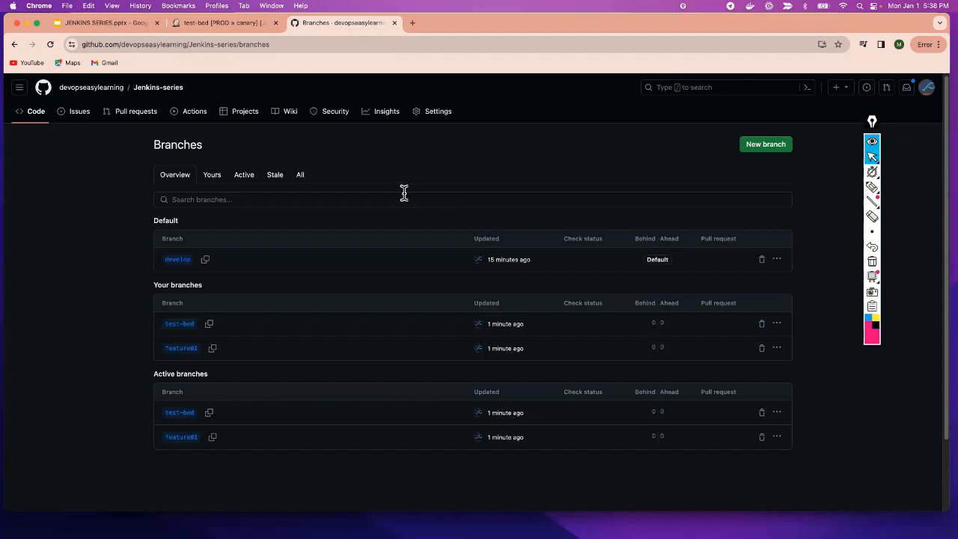
left_click(764, 144)
left_click(424, 278)
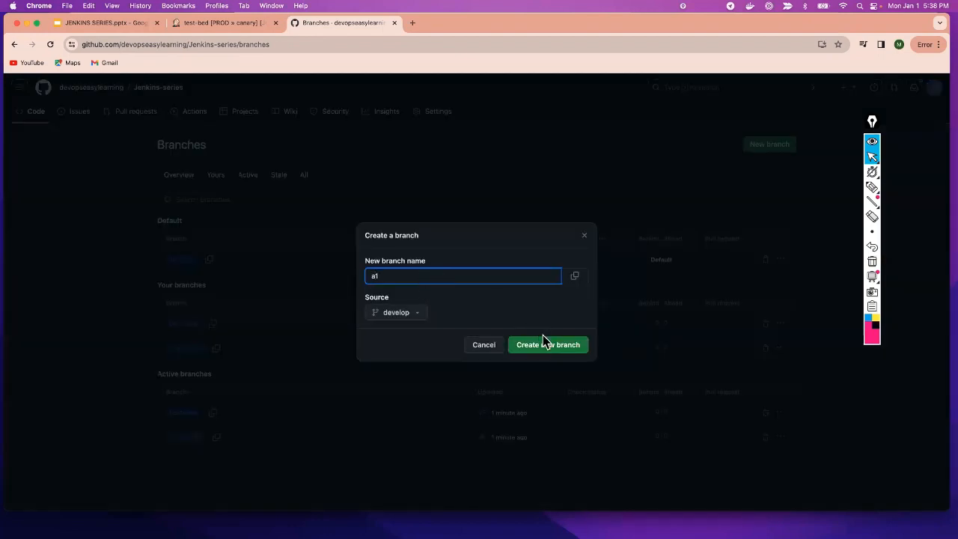
type("a1")
left_click(569, 348)
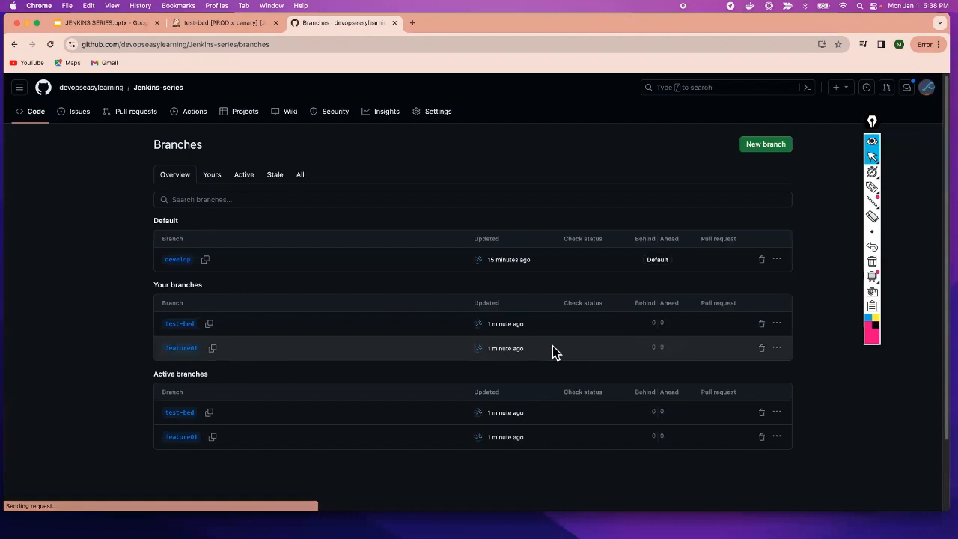
Create another branch named b1 from develop in the Jenkins-series repository
left_click(763, 145)
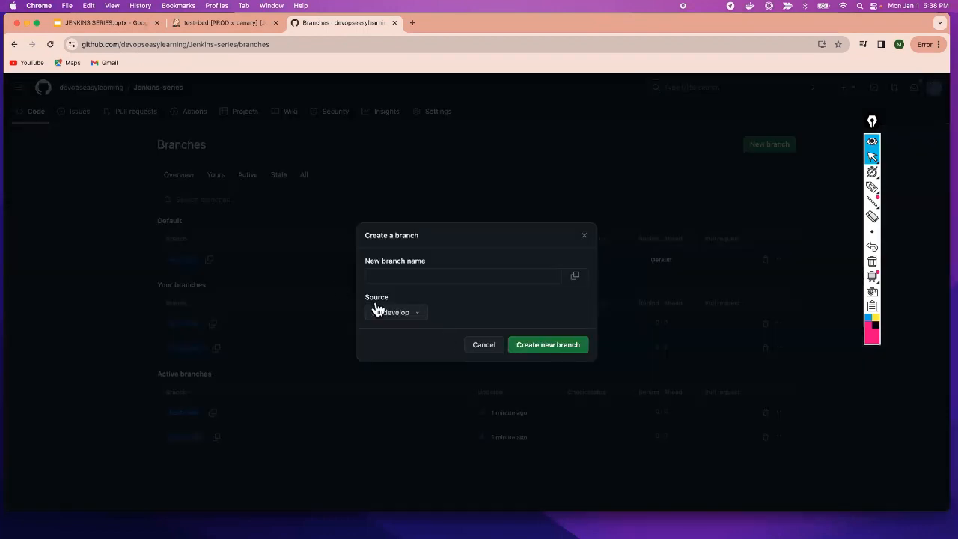
left_click(385, 276)
type("b1")
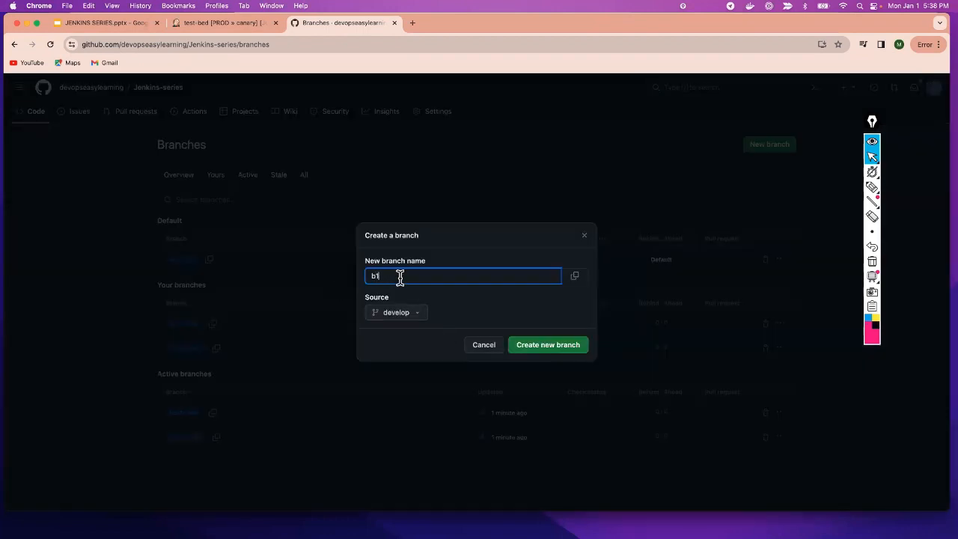
left_click(538, 346)
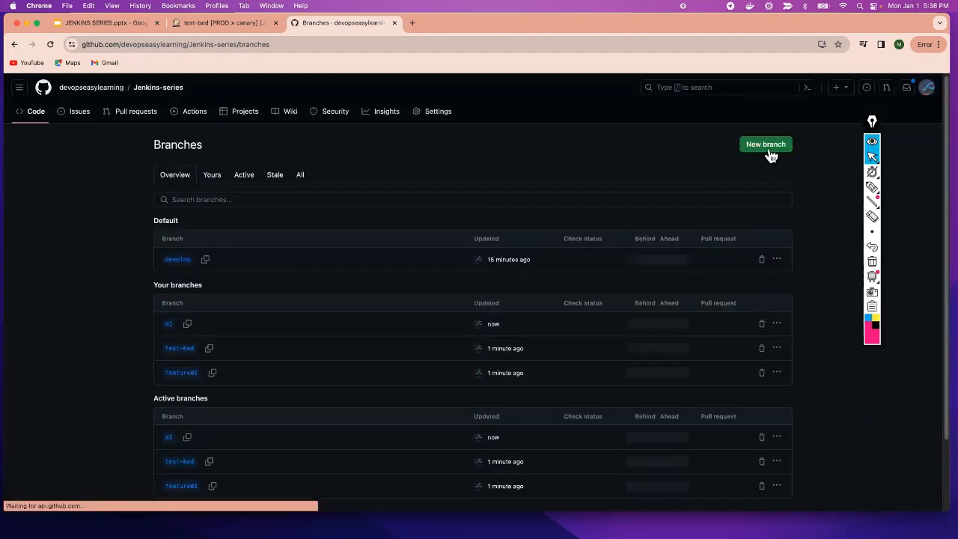
Create a further branch named c1 with develop as its source
left_click(764, 145)
type("a1")
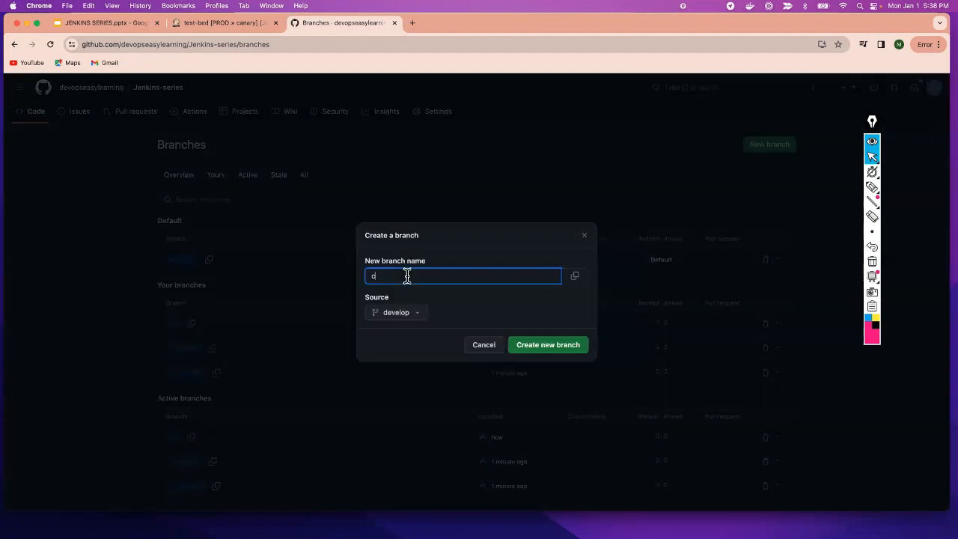
left_click(521, 349)
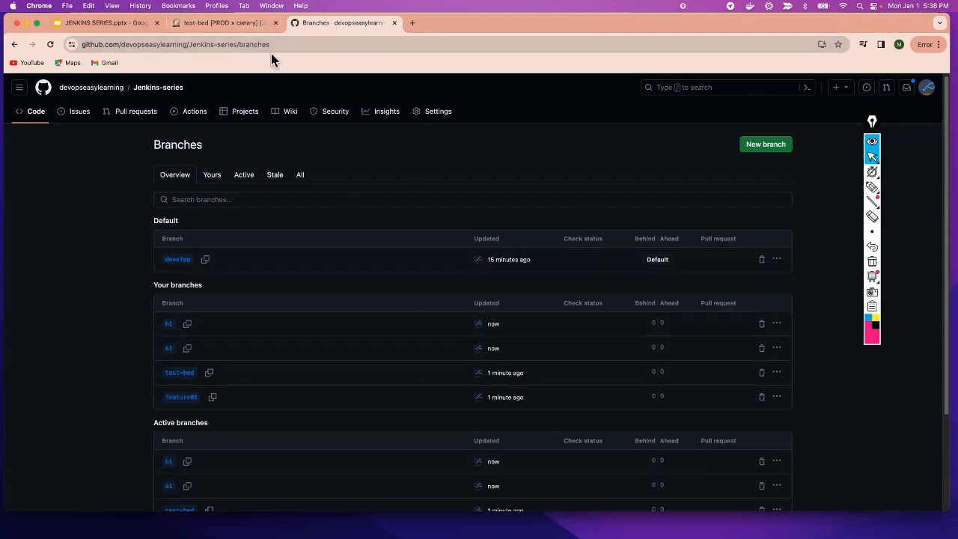
Switch to Jenkins and refresh canary's branch list until branches a1, b1 and c1 are detected
left_click(226, 24)
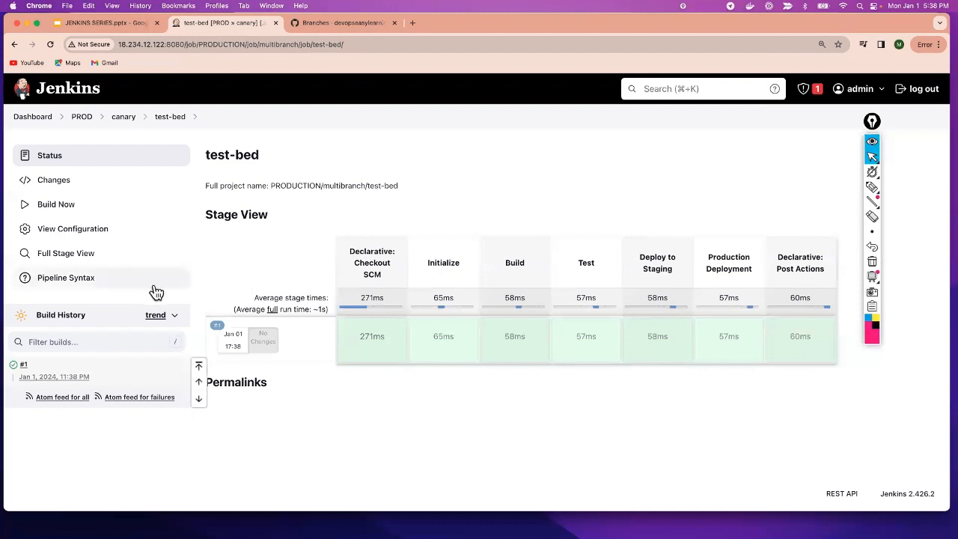
left_click(127, 118)
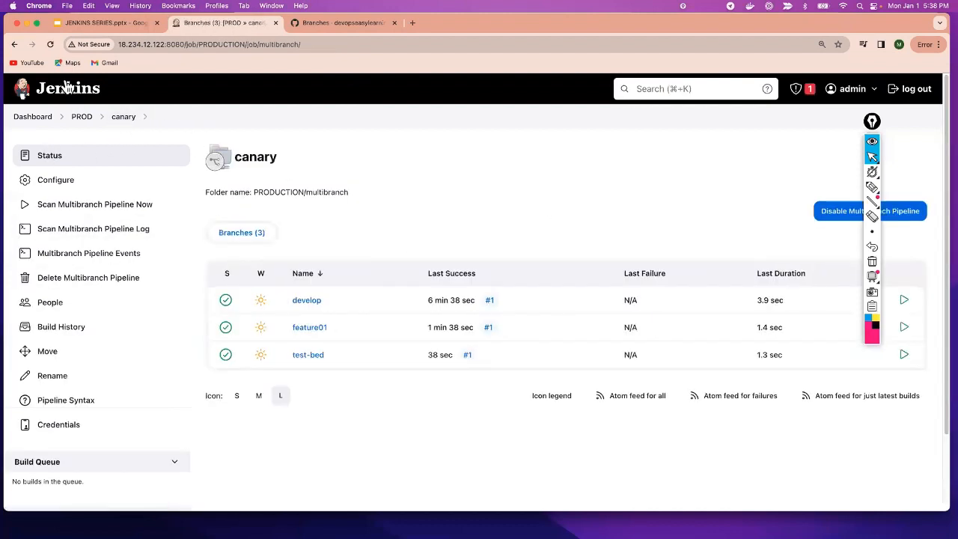
left_click(50, 45)
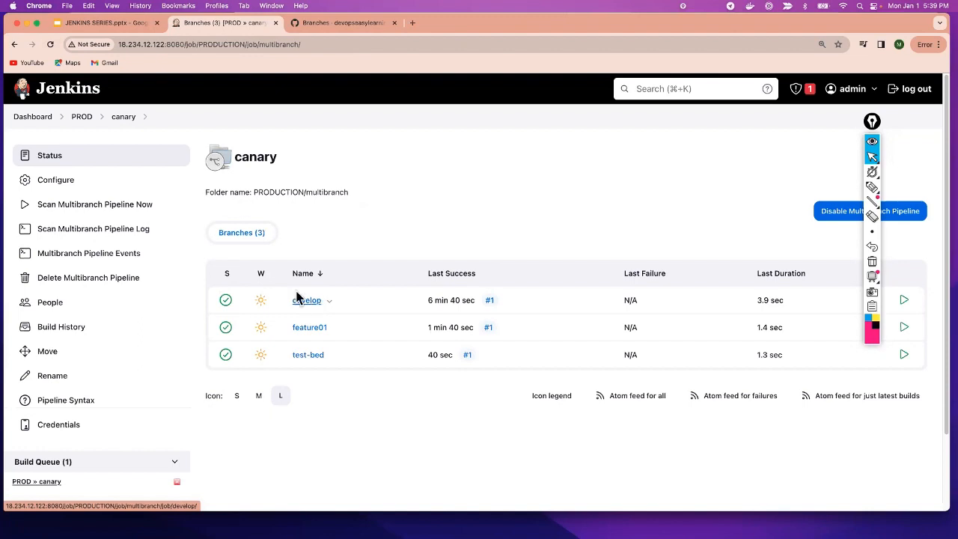
left_click(48, 45)
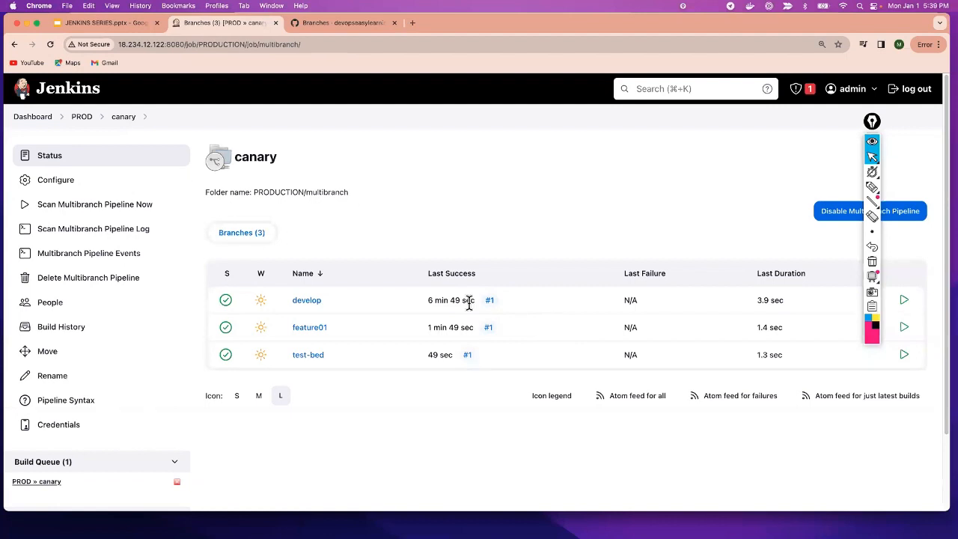
left_click(50, 45)
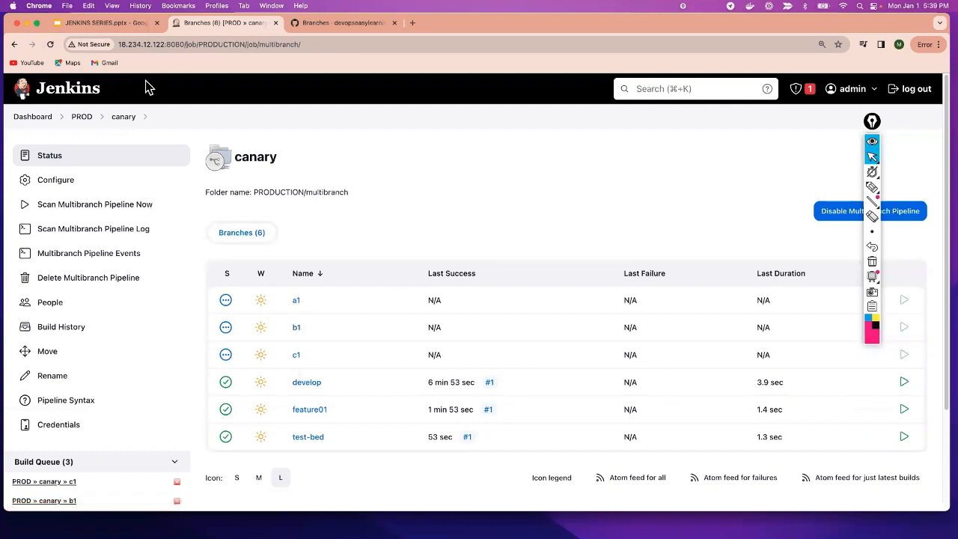
left_click(50, 45)
Inspect the stage views of the c1 and feature01 branches in the canary pipeline
left_click(297, 356)
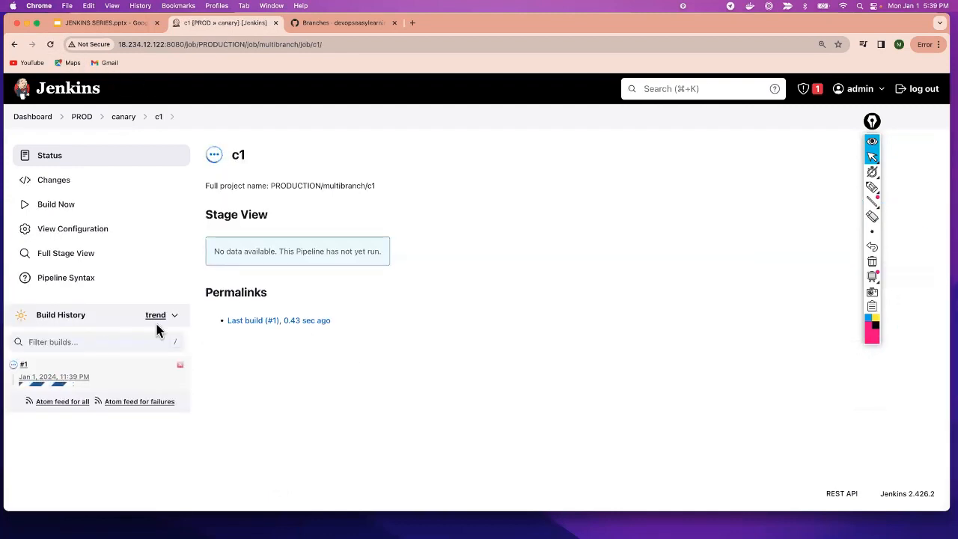
left_click(50, 44)
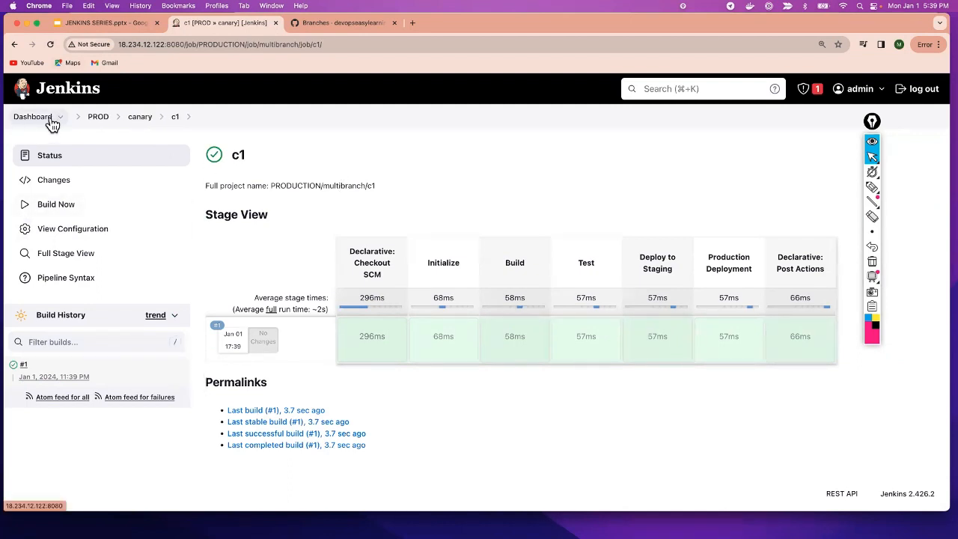
left_click(126, 117)
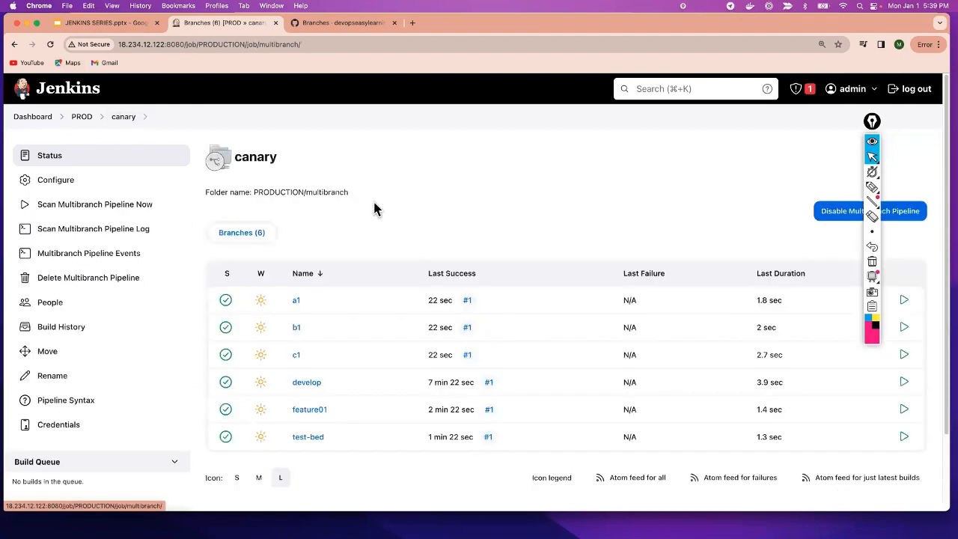
scroll(374, 337, "down", 2)
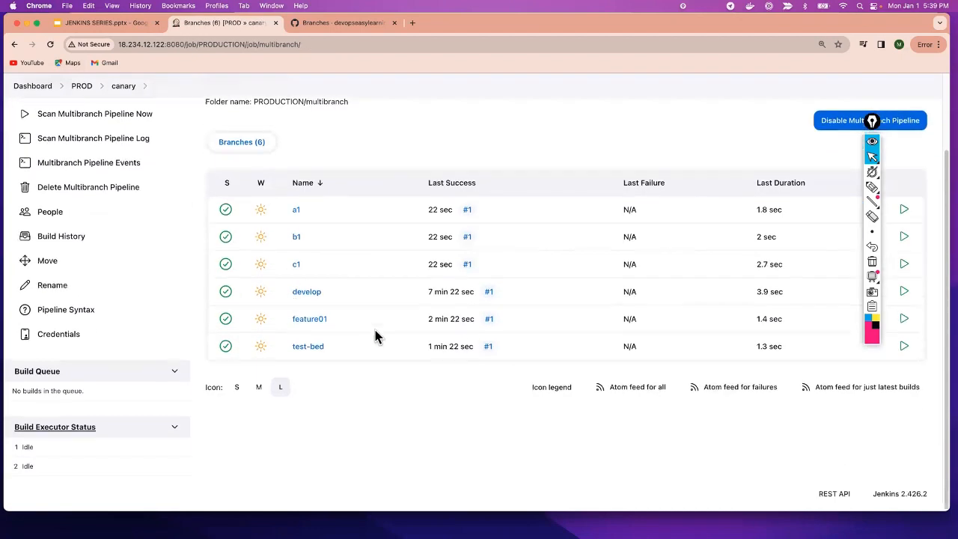
left_click(313, 323)
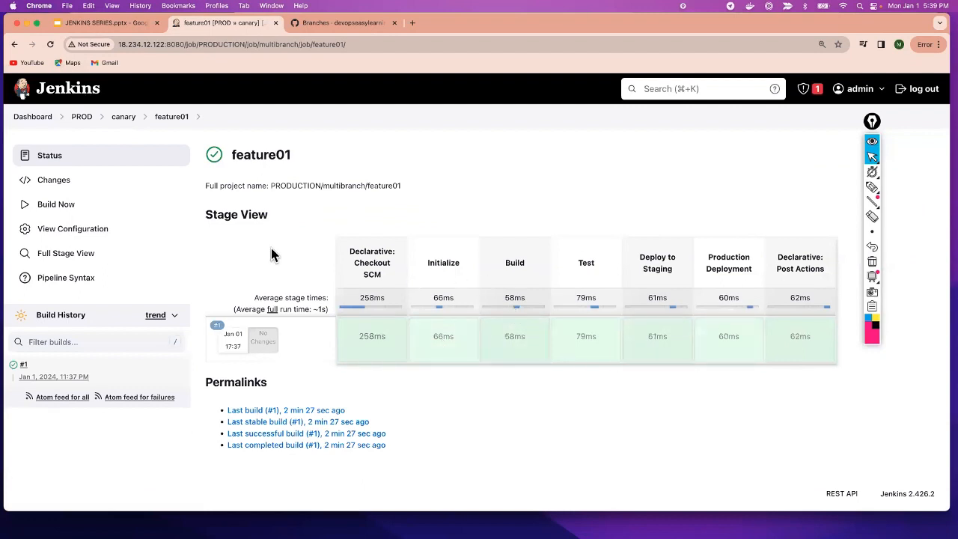
Switch to GitHub, review the repository's branch list, and open the feature01 branch
left_click(321, 23)
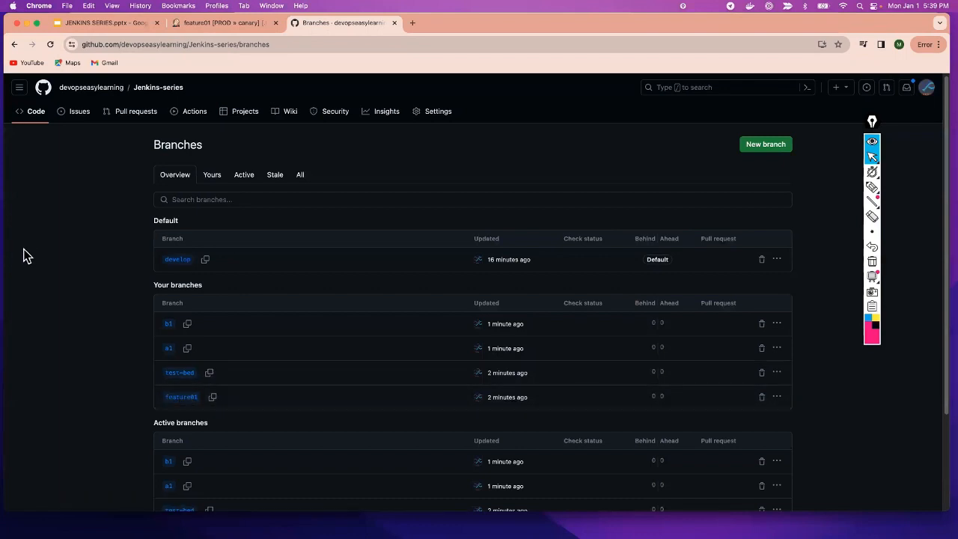
scroll(283, 262, "down", 1)
scroll(283, 262, "down", 3)
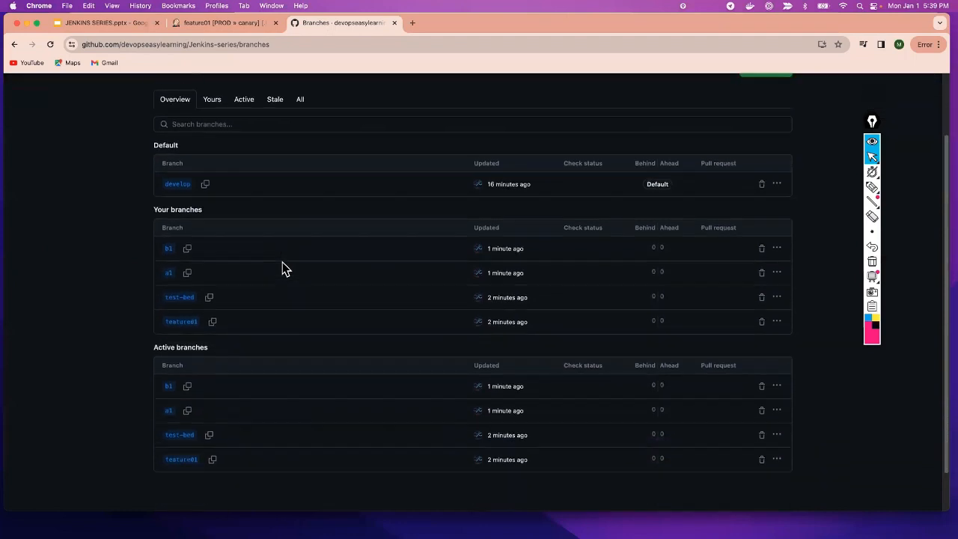
scroll(282, 265, "up", 4)
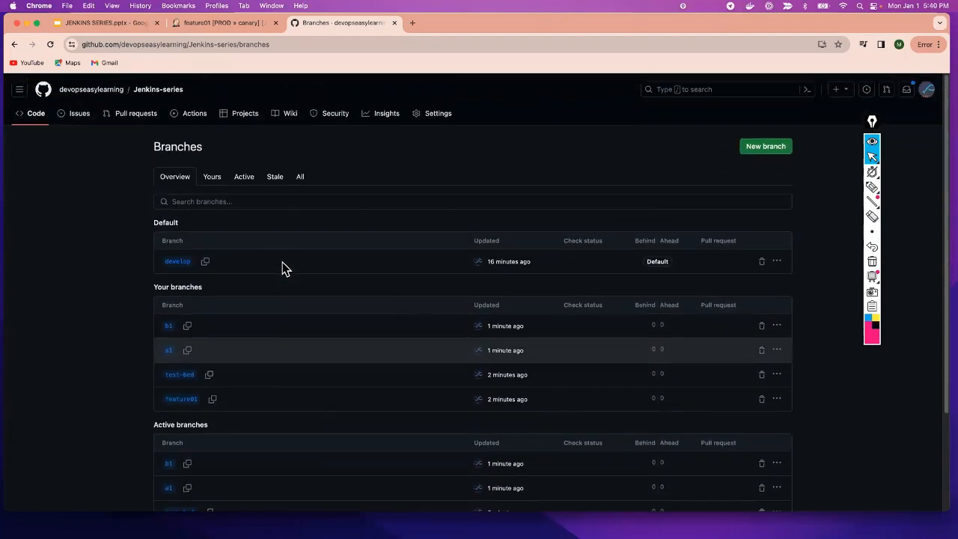
scroll(272, 265, "down", 7)
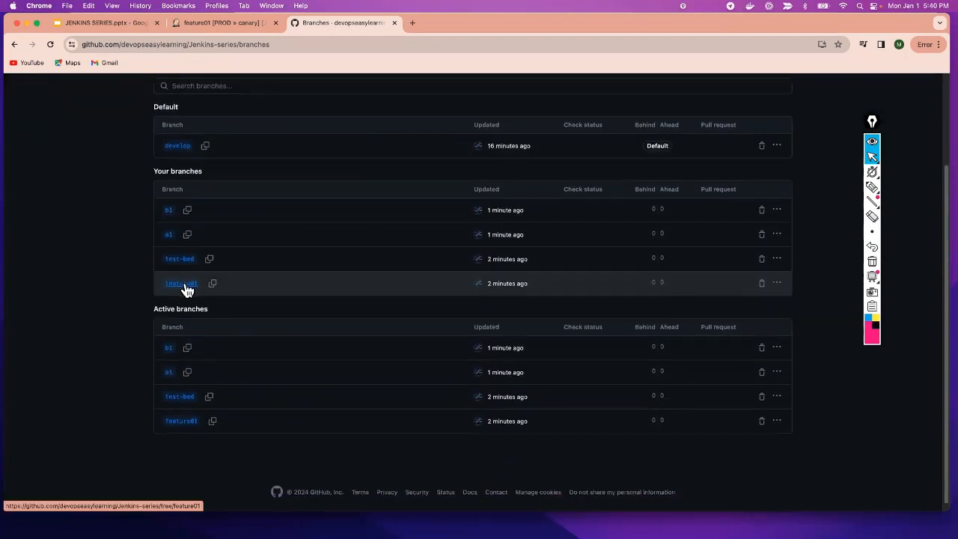
left_click(184, 284)
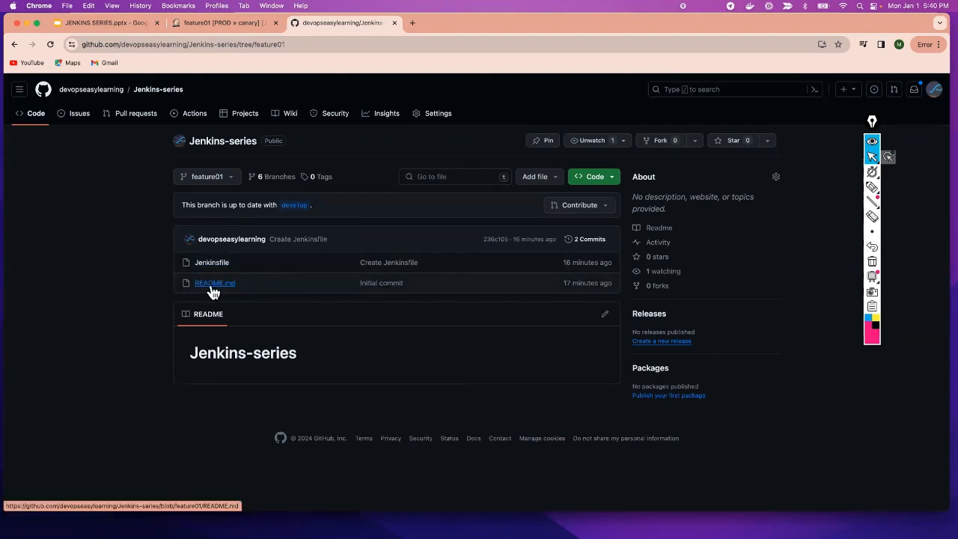
Create a file named trigger containing "echo" and commit it directly to the feature01 branch with the message "Create trigger"
left_click(558, 183)
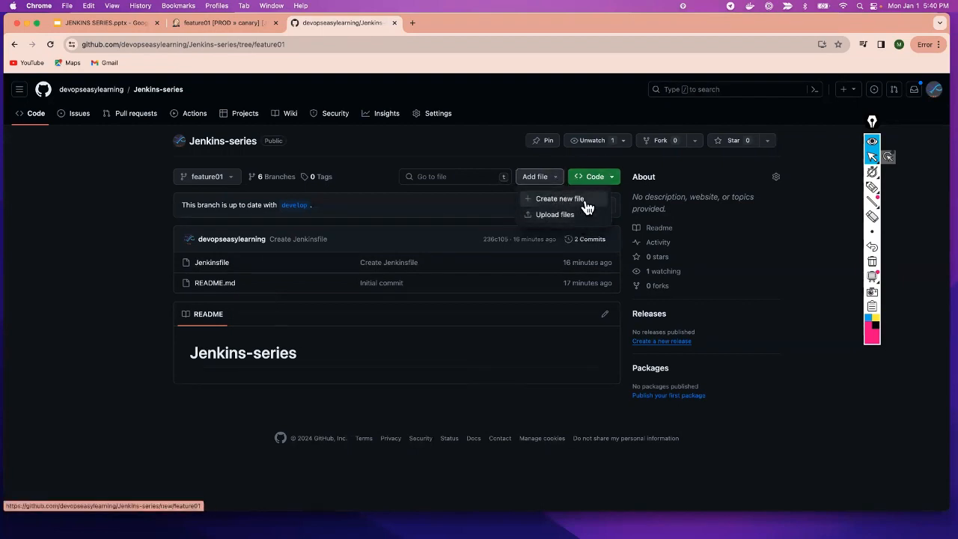
left_click(581, 200)
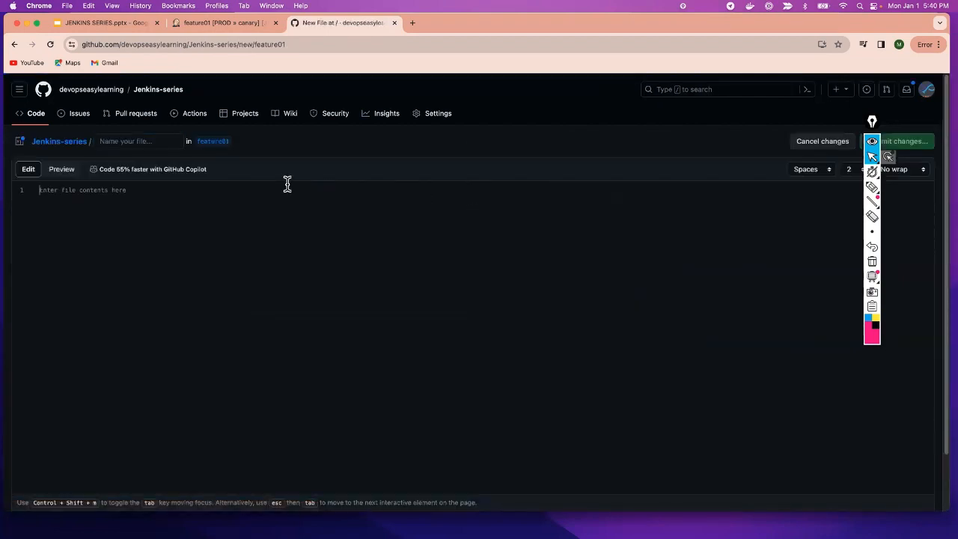
left_click(157, 140)
type("trigger")
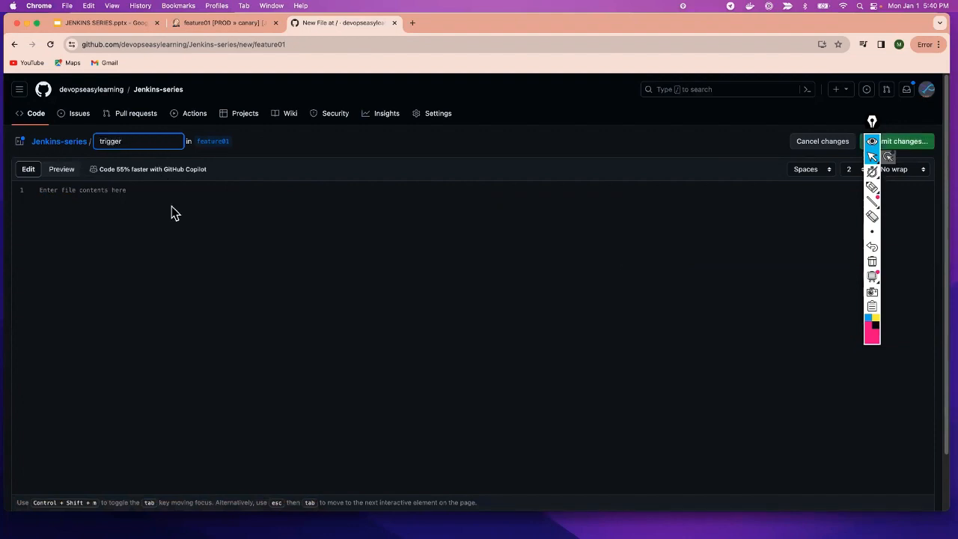
left_click(172, 206)
type("echo")
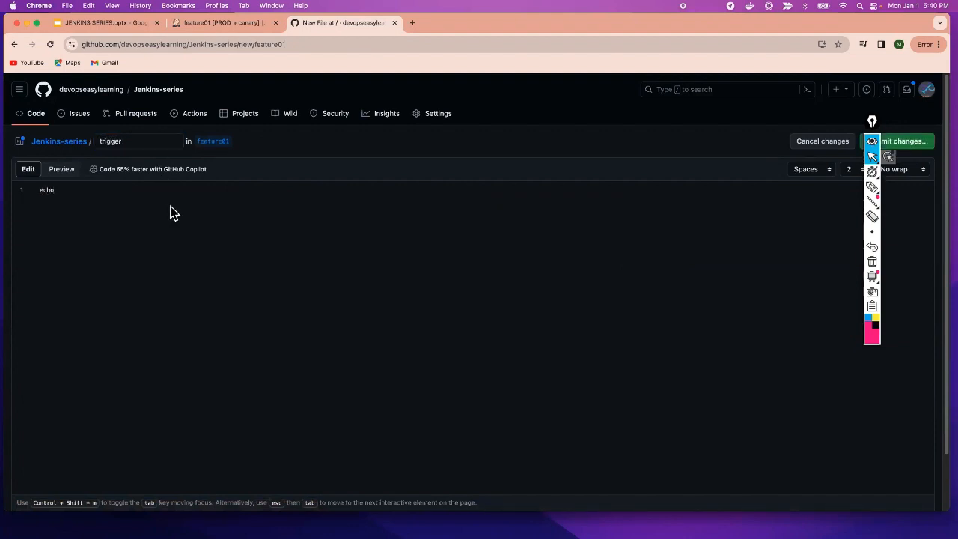
left_click(908, 144)
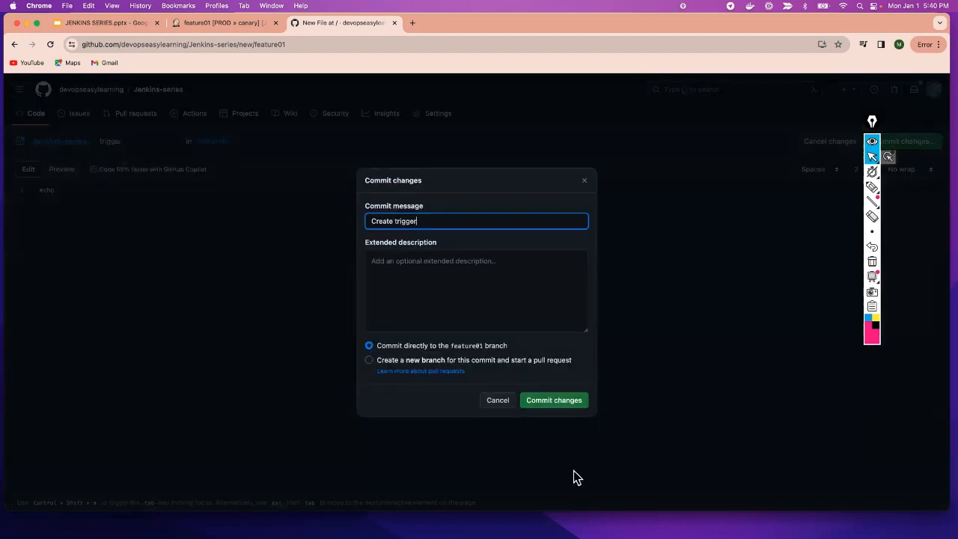
left_click(562, 401)
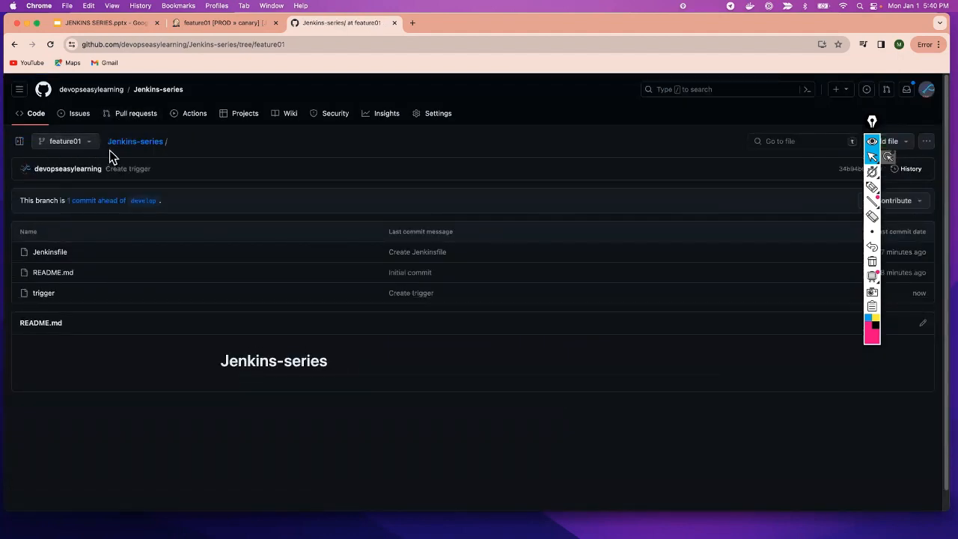
Switch to Jenkins and refresh the feature01 branch page until build #2 has run through all stages
left_click(220, 25)
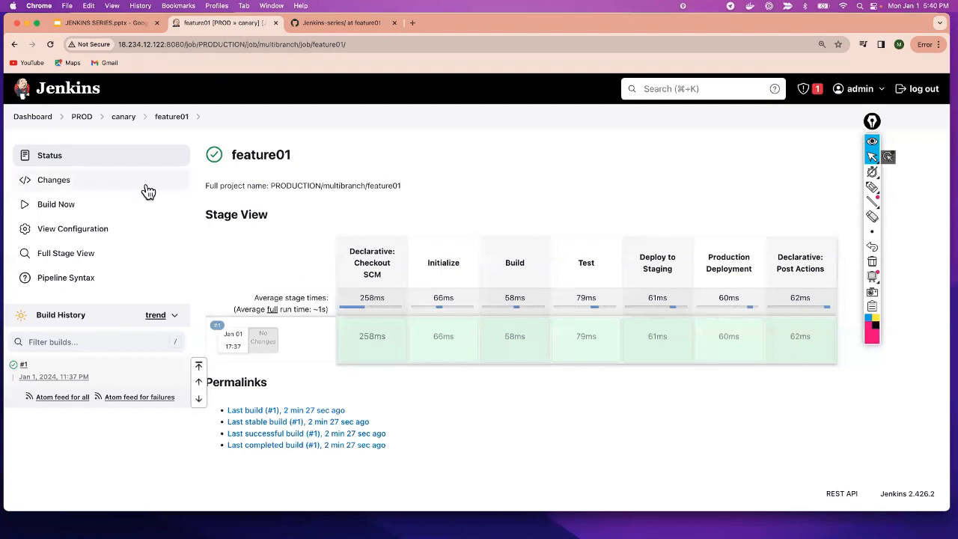
left_click(50, 44)
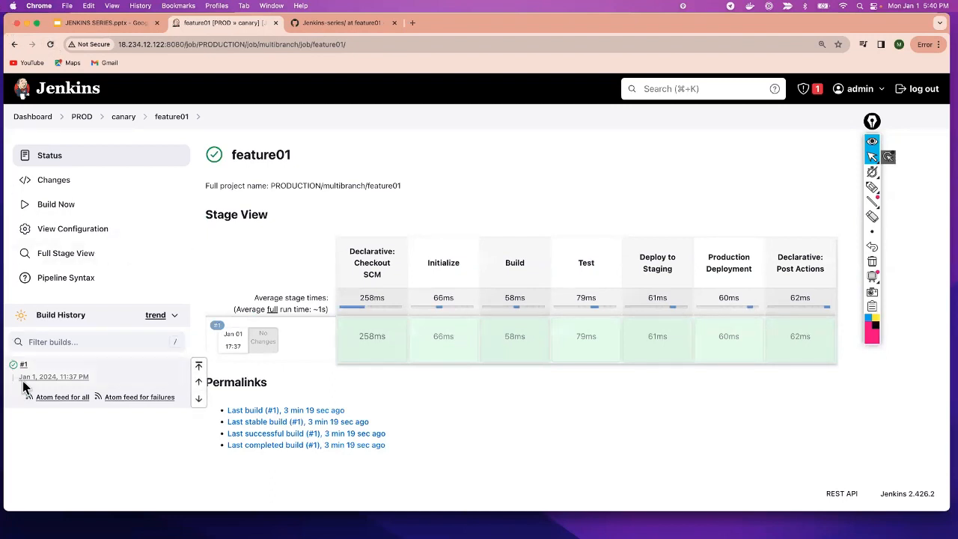
left_click(48, 45)
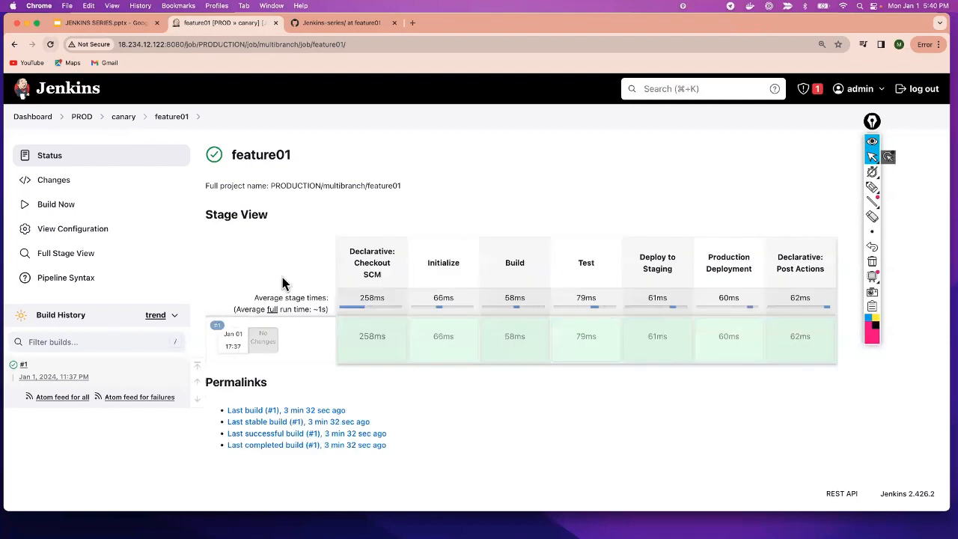
mouse_move(441, 353)
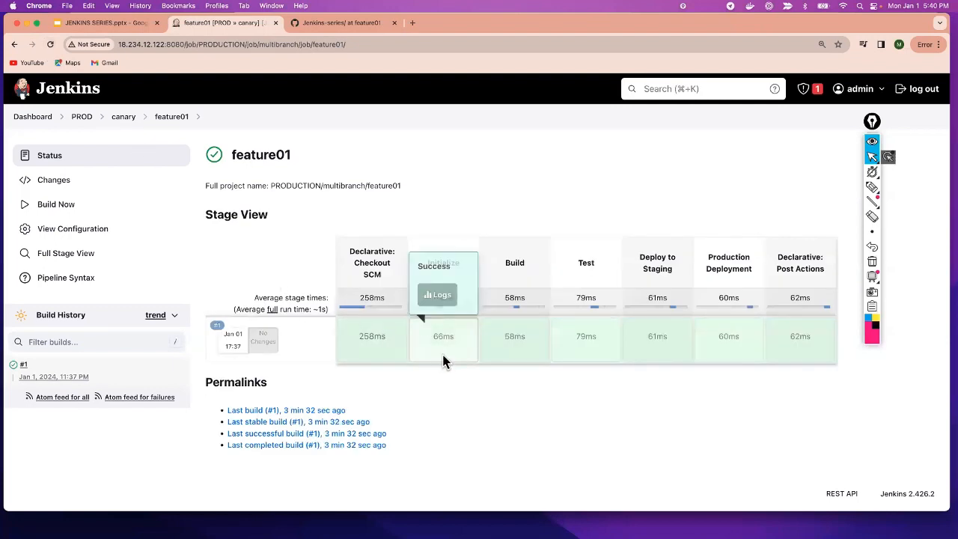
left_click(50, 45)
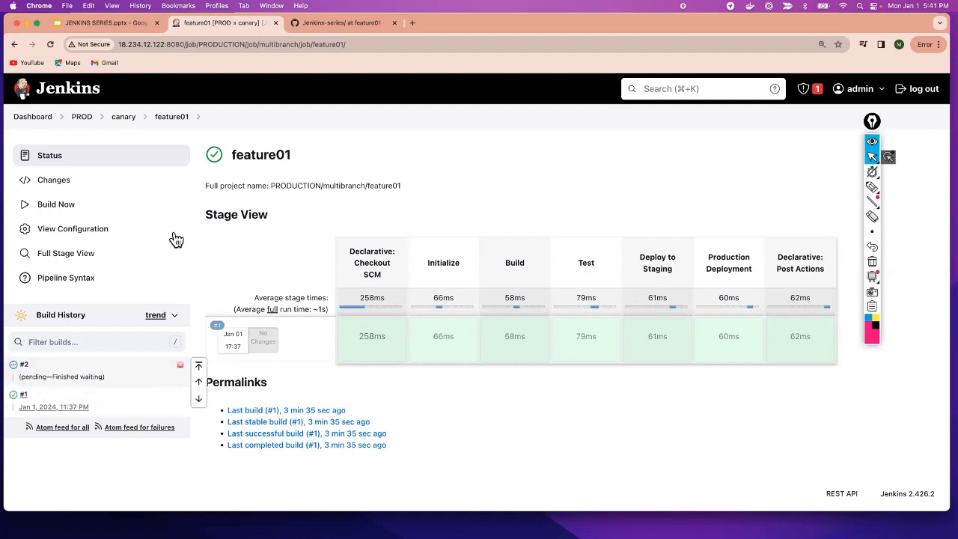
double_click(294, 157)
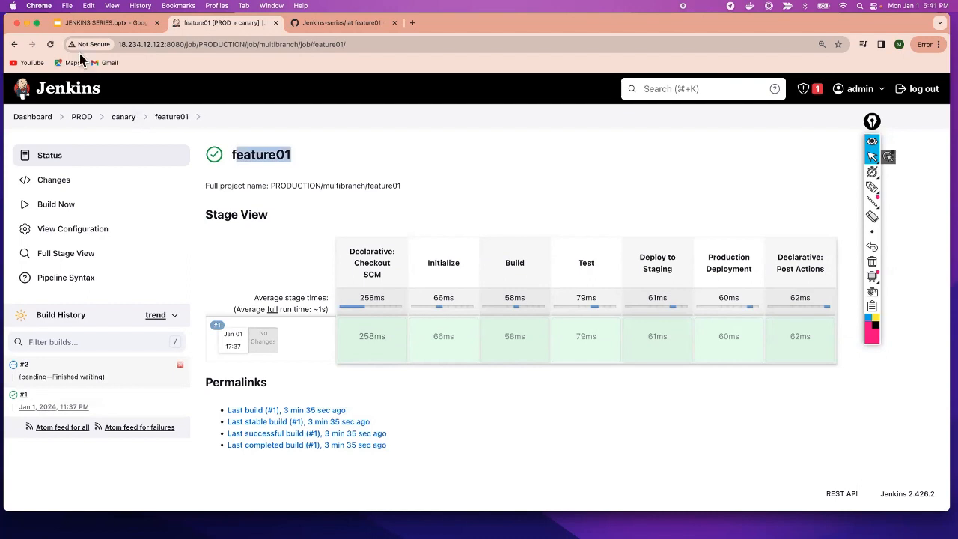
left_click(50, 44)
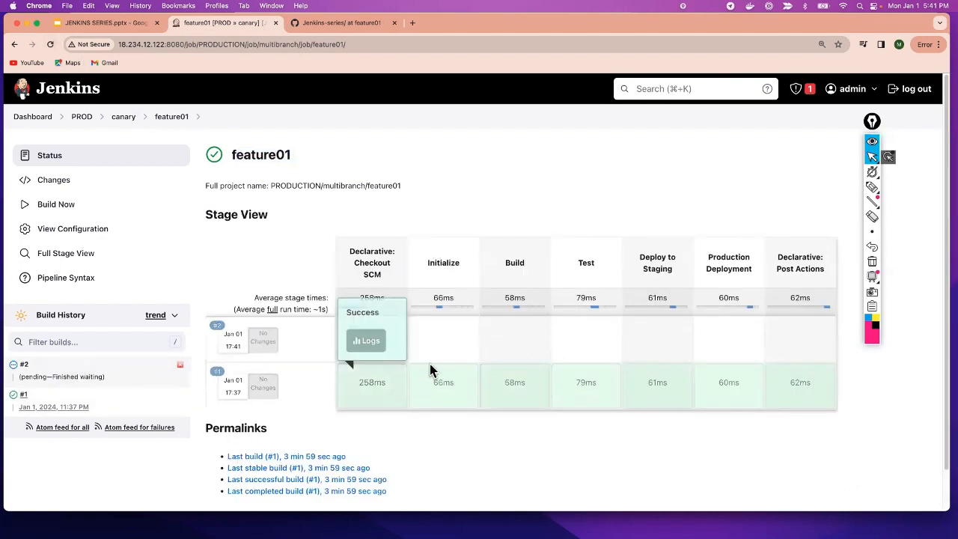
left_click(50, 44)
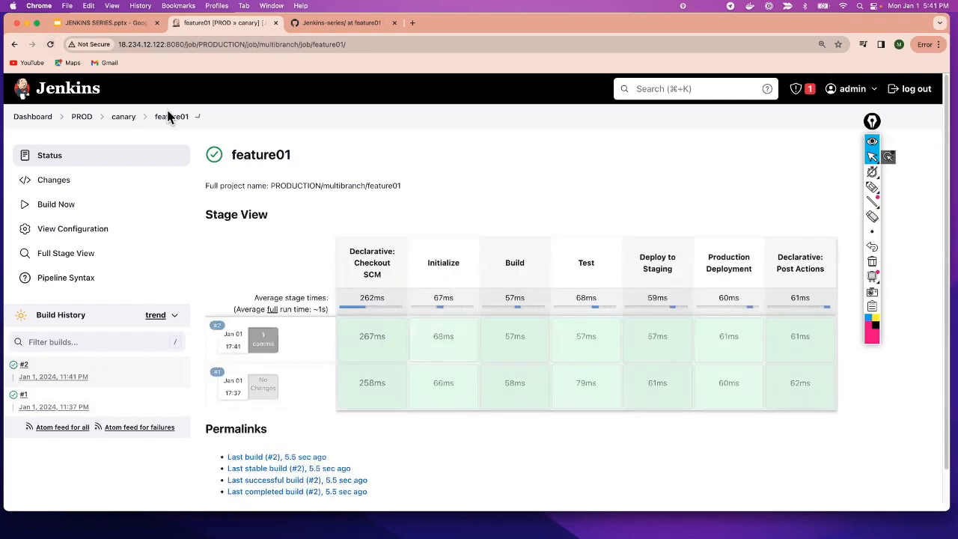
Return to canary's branch list and open the test-bed branch to check its build history
left_click(124, 118)
scroll(389, 355, "down", 2)
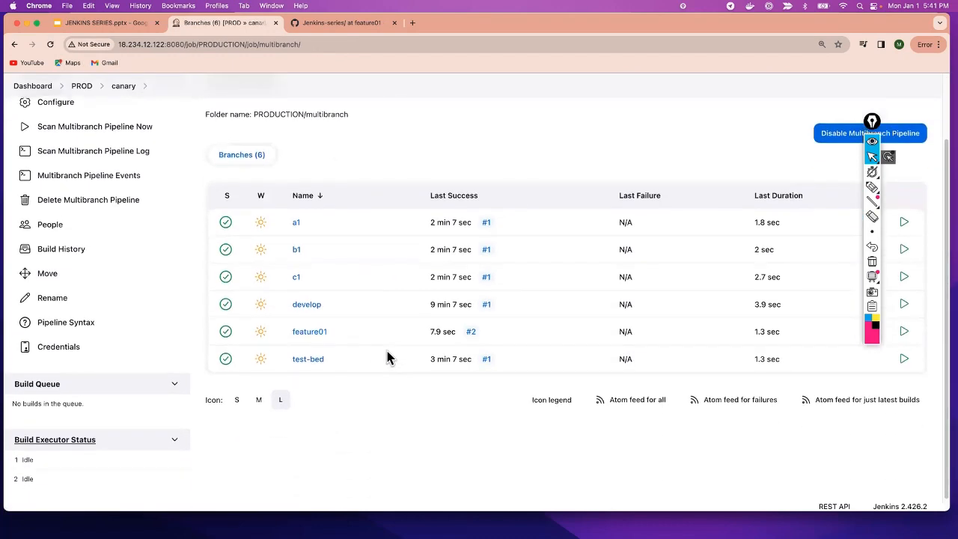
left_click(307, 359)
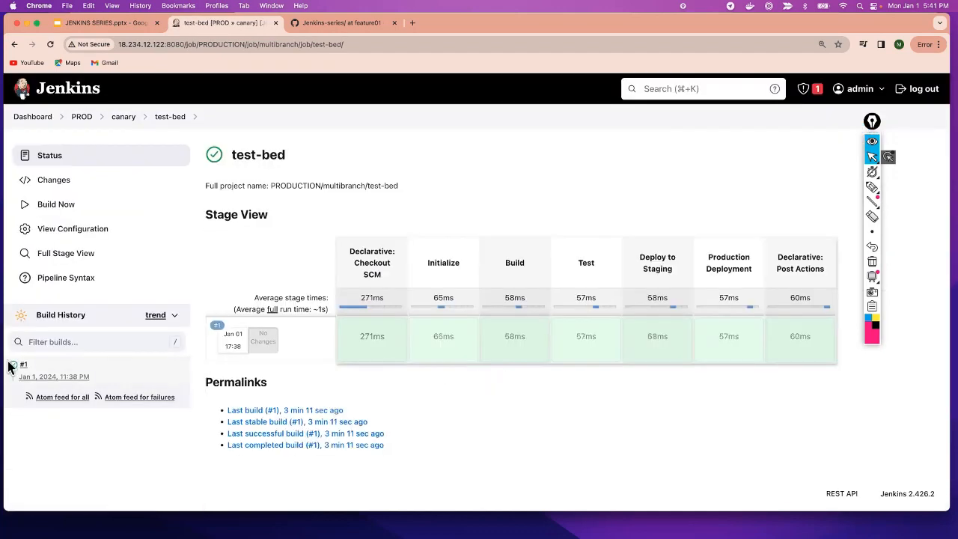